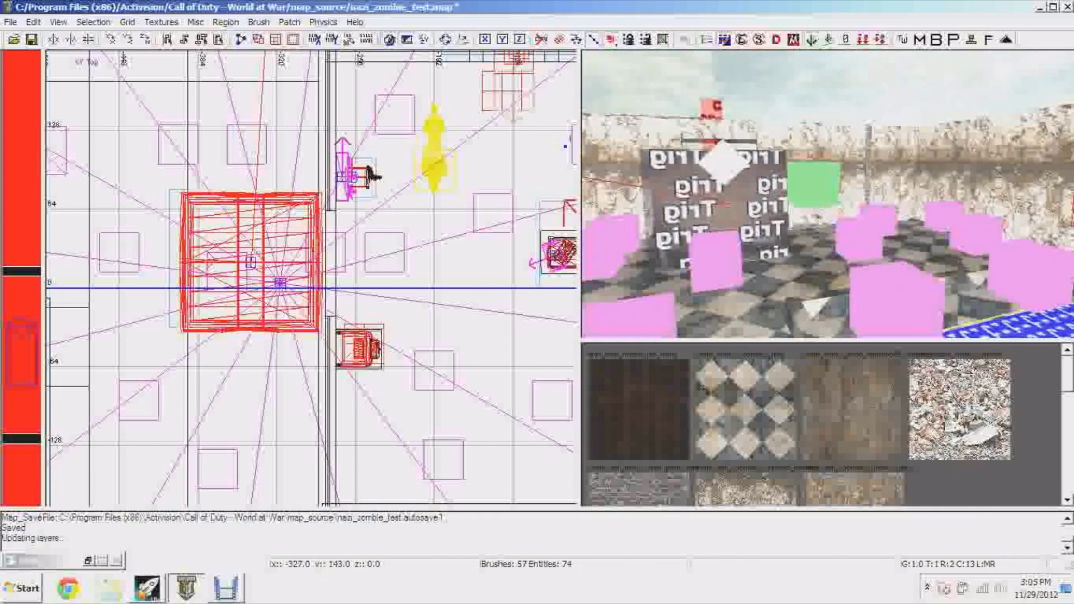
Step: Examine the map's rooms, outer walls and node layout in the 3D and top-down views
{"action": "key", "text": "Down"}
{"action": "key", "text": "Left"}
{"action": "key", "text": "Up"}
{"action": "key", "text": "Down"}
{"action": "key", "text": "Right"}
{"action": "right_click_drag", "start_coordinate": [888, 194], "coordinate": [884, 196]}
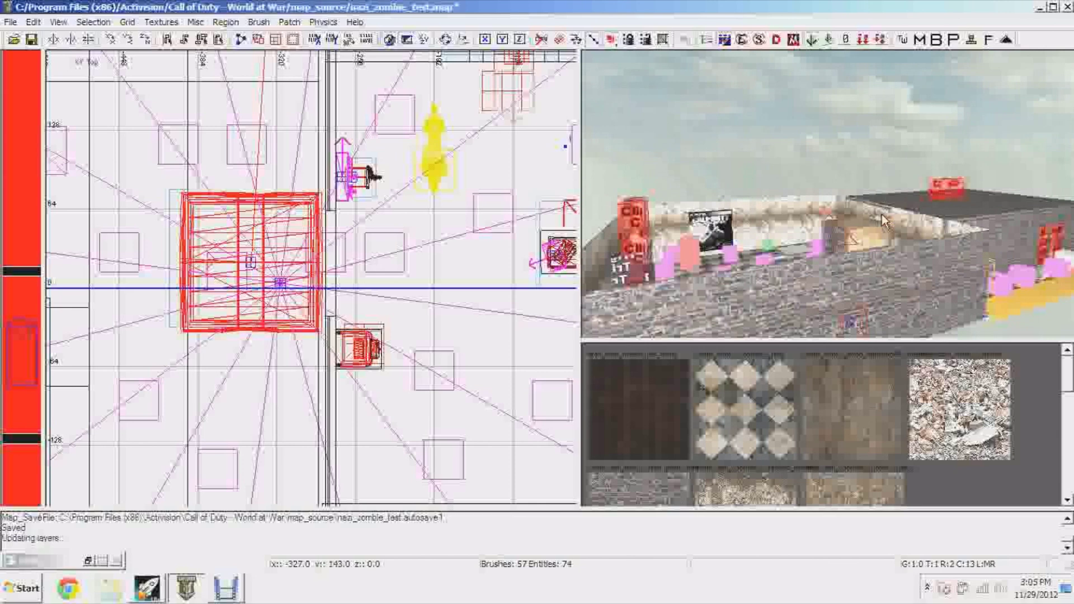
{"action": "right_click_drag", "start_coordinate": [887, 252], "coordinate": [887, 252]}
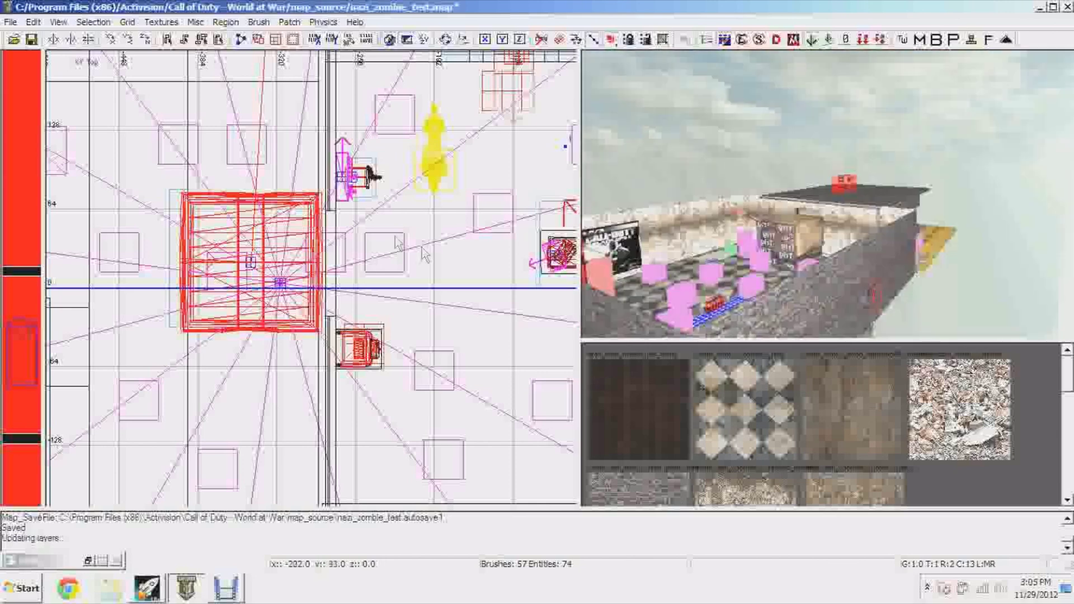
{"action": "scroll", "coordinate": [381, 232], "scroll_direction": "down", "scroll_amount": 10}
{"action": "scroll", "coordinate": [383, 232], "scroll_direction": "up", "scroll_amount": 4}
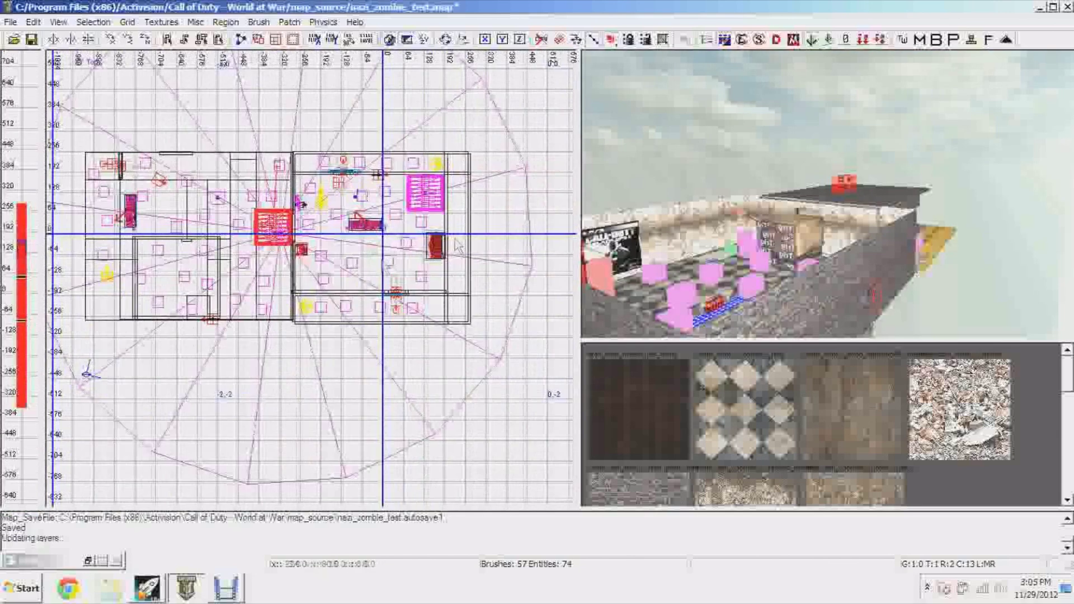
Step: Turn the selected brush, about 78 by 79 by 96 units in the west room, into an info_volume entity
{"action": "right_click", "coordinate": [209, 310]}
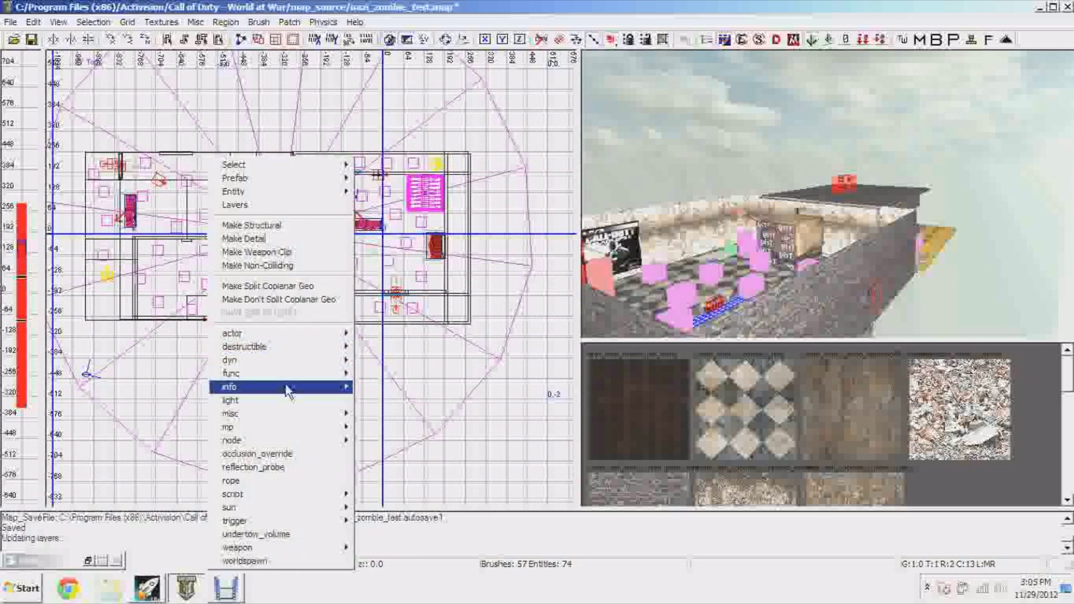
{"action": "mouse_move", "coordinate": [288, 387]}
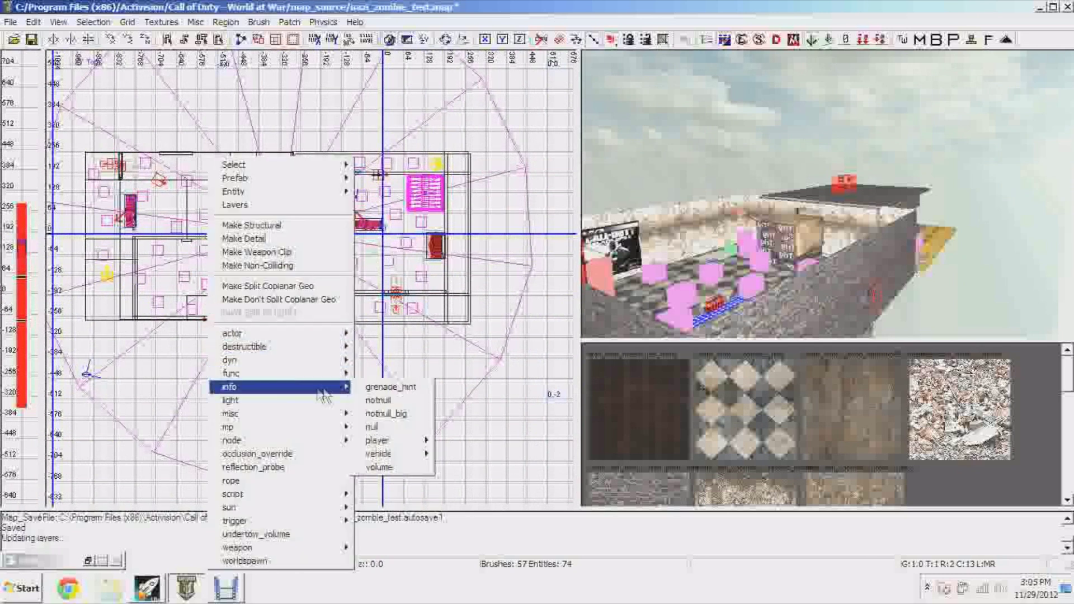
{"action": "left_click", "coordinate": [378, 467]}
{"action": "mouse_move", "coordinate": [828, 194]}
{"action": "right_mouse_down"}
{"action": "mouse_move", "coordinate": [840, 223]}
{"action": "mouse_move", "coordinate": [840, 174]}
{"action": "mouse_move", "coordinate": [839, 201]}
{"action": "mouse_move", "coordinate": [806, 213]}
{"action": "mouse_move", "coordinate": [839, 173]}
{"action": "mouse_move", "coordinate": [835, 274]}
{"action": "right_mouse_up"}
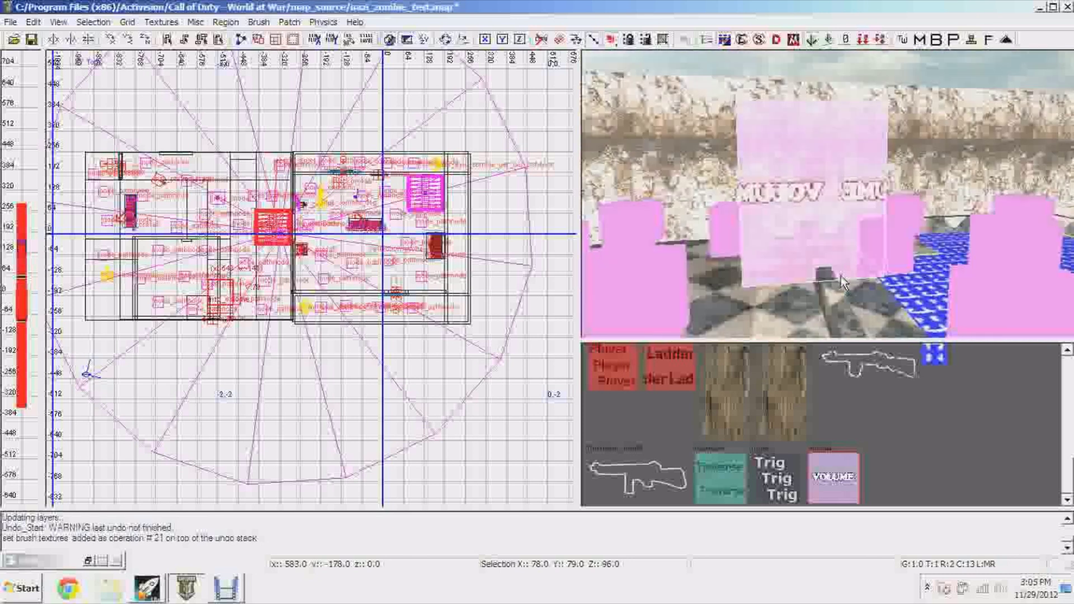
{"action": "mouse_move", "coordinate": [890, 274]}
{"action": "right_mouse_down"}
{"action": "mouse_move", "coordinate": [917, 235]}
{"action": "mouse_move", "coordinate": [811, 269]}
{"action": "mouse_move", "coordinate": [864, 229]}
{"action": "right_mouse_up"}
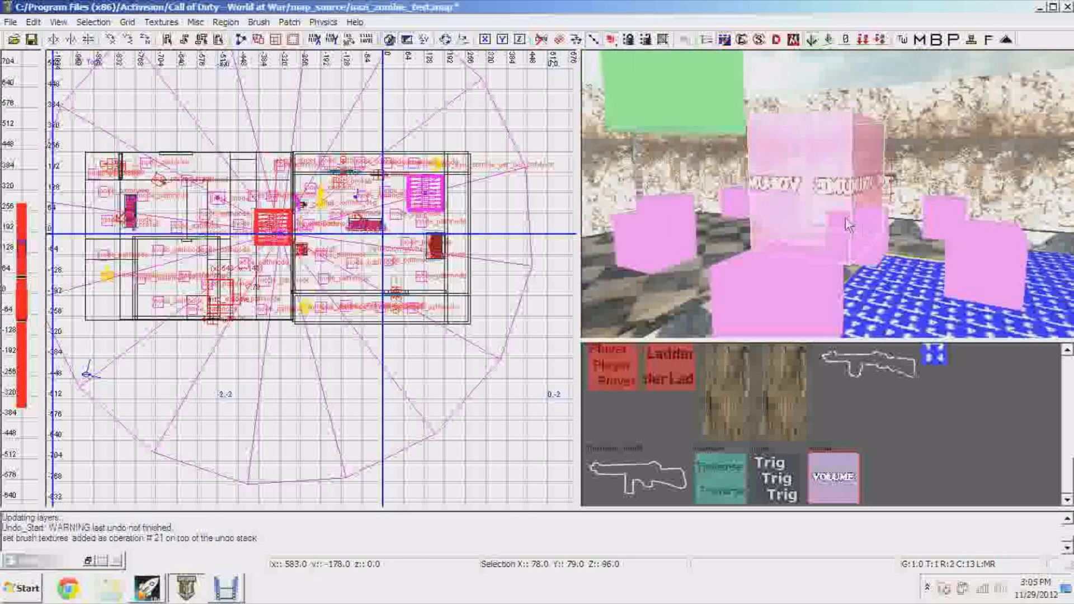
Step: Move the info volume to the west room's northwest corner and stretch it over the whole room
{"action": "right_click_drag", "start_coordinate": [343, 320], "coordinate": [444, 389]}
{"action": "left_click_drag", "start_coordinate": [320, 358], "coordinate": [189, 222]}
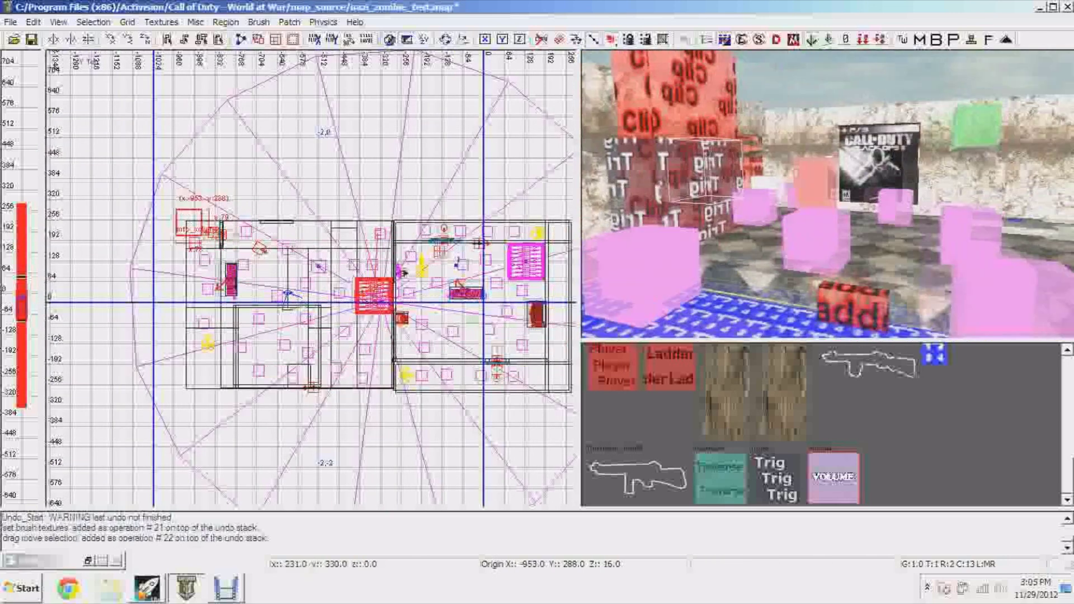
{"action": "mouse_move", "coordinate": [217, 239]}
{"action": "left_mouse_down"}
{"action": "mouse_move", "coordinate": [407, 241]}
{"action": "mouse_move", "coordinate": [406, 232]}
{"action": "mouse_move", "coordinate": [374, 291]}
{"action": "mouse_move", "coordinate": [373, 407]}
{"action": "left_mouse_up"}
Step: Stretch the info volume vertically so it extends above the west room's walls and below its floor
{"action": "right_click_drag", "start_coordinate": [805, 254], "coordinate": [806, 254]}
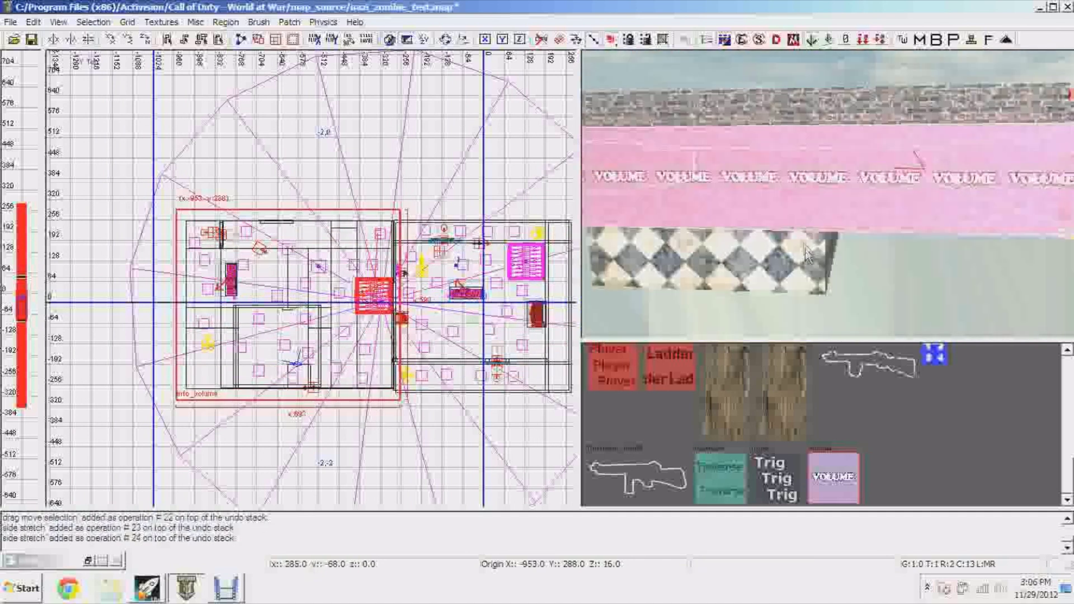
{"action": "left_click_drag", "start_coordinate": [840, 102], "coordinate": [852, 56]}
{"action": "right_click_drag", "start_coordinate": [851, 158], "coordinate": [851, 158]}
{"action": "mouse_move", "coordinate": [839, 213]}
{"action": "right_mouse_down"}
{"action": "mouse_move", "coordinate": [773, 199]}
{"action": "mouse_move", "coordinate": [778, 191]}
{"action": "right_mouse_up"}
{"action": "left_click_drag", "start_coordinate": [842, 205], "coordinate": [841, 219]}
{"action": "right_click_drag", "start_coordinate": [842, 219], "coordinate": [841, 226]}
{"action": "right_click_drag", "start_coordinate": [784, 247], "coordinate": [783, 247]}
{"action": "right_click_drag", "start_coordinate": [852, 193], "coordinate": [855, 187]}
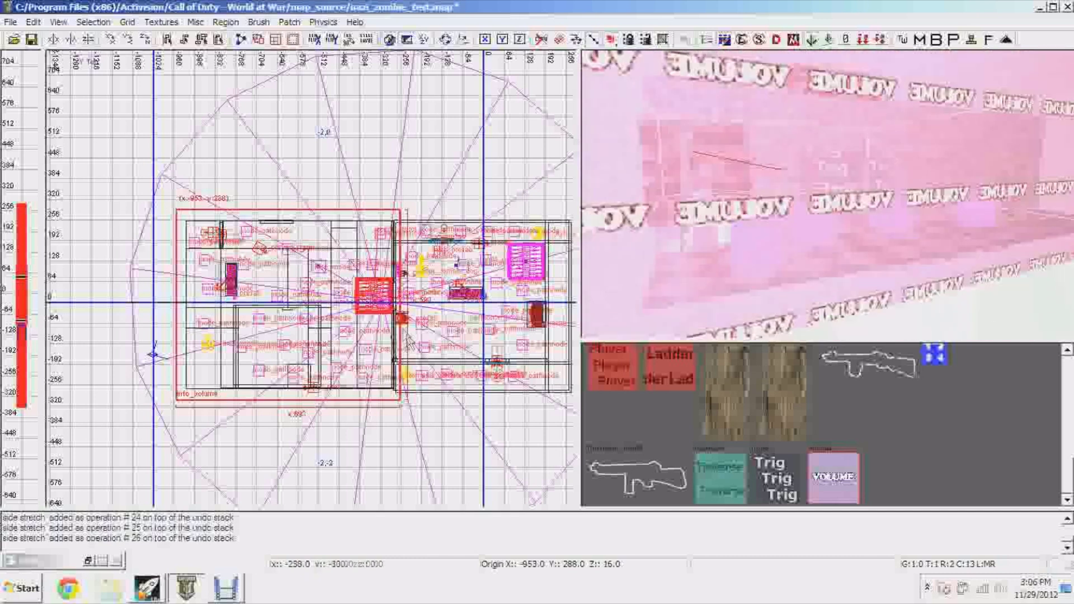
Step: Fine-tune the info volume's sides so it closely surrounds the west room's outer walls
{"action": "left_click", "coordinate": [165, 341]}
{"action": "mouse_move", "coordinate": [166, 348]}
{"action": "left_mouse_down"}
{"action": "mouse_move", "coordinate": [208, 309]}
{"action": "mouse_move", "coordinate": [205, 296]}
{"action": "left_mouse_up"}
{"action": "right_click_drag", "start_coordinate": [828, 224], "coordinate": [896, 231]}
{"action": "mouse_move", "coordinate": [859, 195]}
{"action": "right_mouse_down"}
{"action": "mouse_move", "coordinate": [862, 146]}
{"action": "mouse_move", "coordinate": [839, 257]}
{"action": "mouse_move", "coordinate": [875, 187]}
{"action": "mouse_move", "coordinate": [862, 224]}
{"action": "mouse_move", "coordinate": [839, 207]}
{"action": "mouse_move", "coordinate": [801, 244]}
{"action": "mouse_move", "coordinate": [784, 240]}
{"action": "mouse_move", "coordinate": [755, 285]}
{"action": "mouse_move", "coordinate": [767, 274]}
{"action": "mouse_move", "coordinate": [755, 195]}
{"action": "mouse_move", "coordinate": [845, 210]}
{"action": "right_mouse_up"}
{"action": "left_click_drag", "start_coordinate": [195, 270], "coordinate": [145, 268]}
{"action": "mouse_move", "coordinate": [789, 216]}
{"action": "right_mouse_down"}
{"action": "mouse_move", "coordinate": [811, 191]}
{"action": "mouse_move", "coordinate": [871, 215]}
{"action": "mouse_move", "coordinate": [834, 201]}
{"action": "mouse_move", "coordinate": [851, 181]}
{"action": "right_mouse_up"}
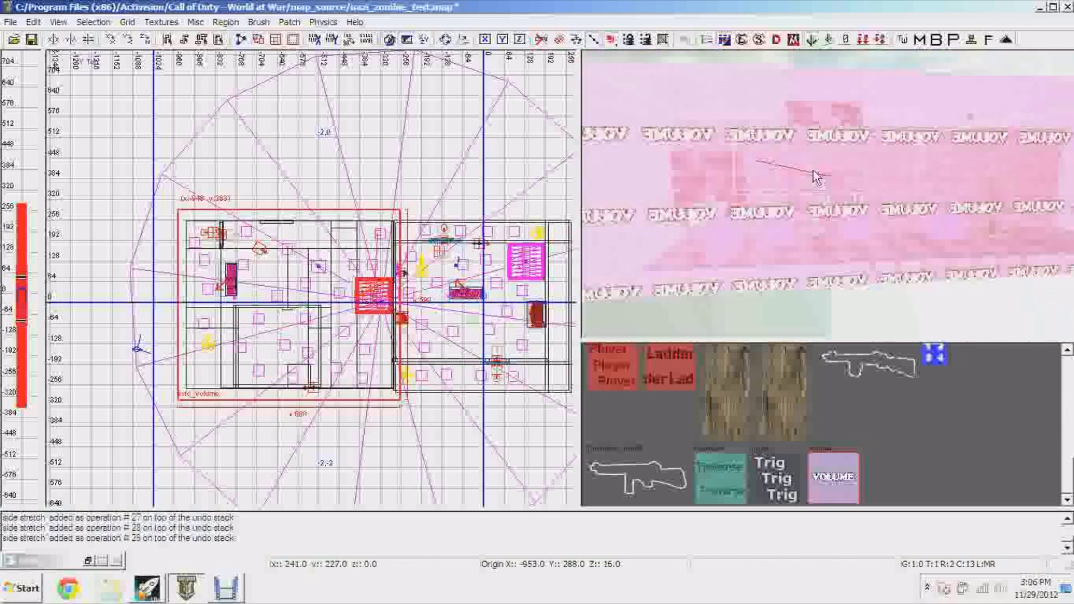
Step: Give the info volume the key targetname with the value initial_zone, and deselect it
{"action": "key", "text": "n"}
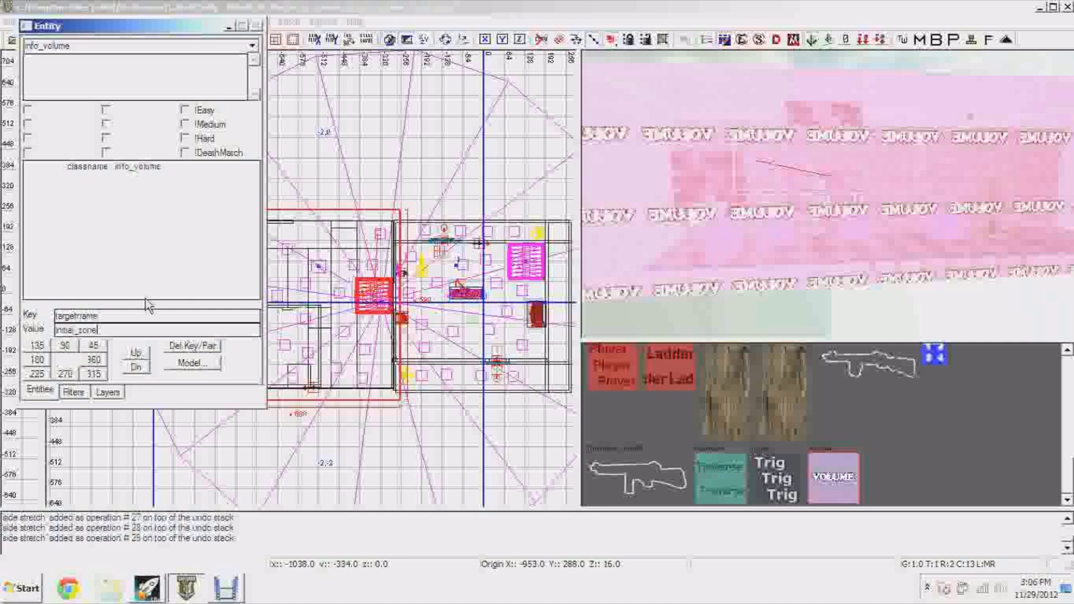
{"action": "key", "text": "Return"}
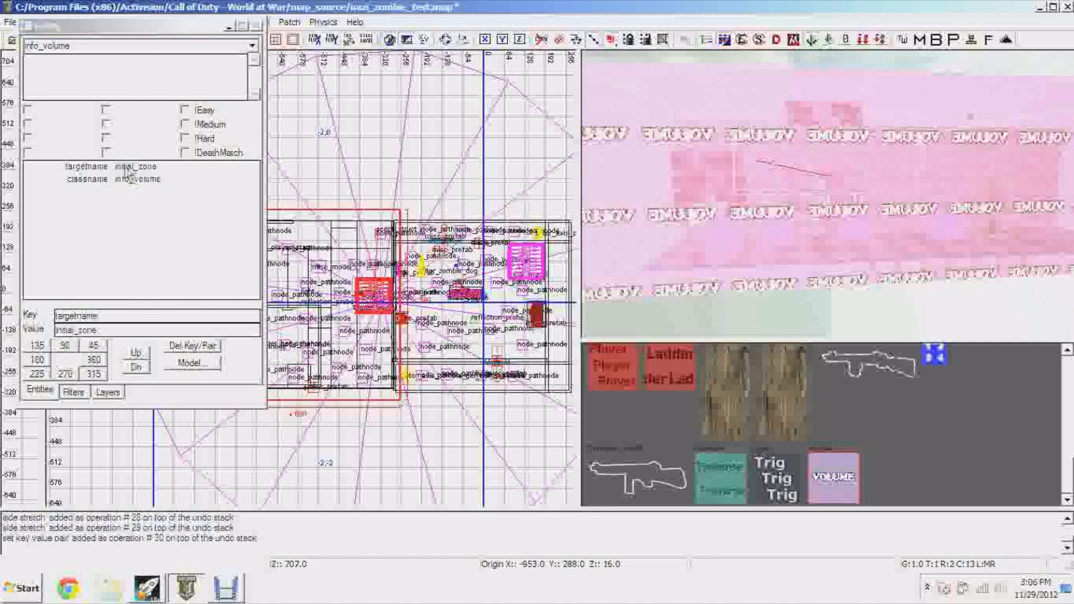
{"action": "left_click", "coordinate": [229, 27]}
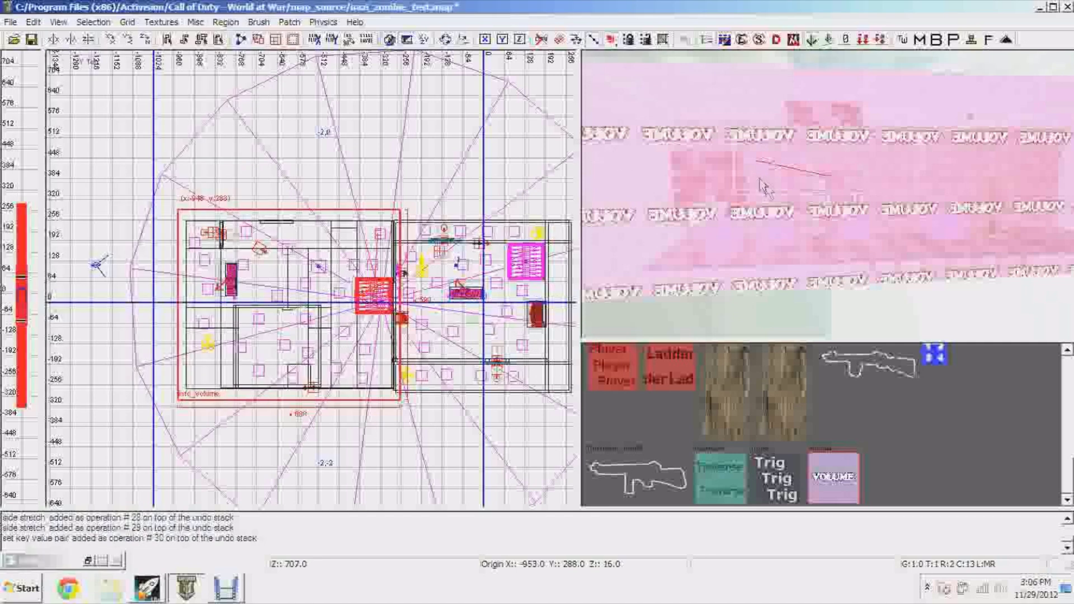
{"action": "key", "text": "Escape"}
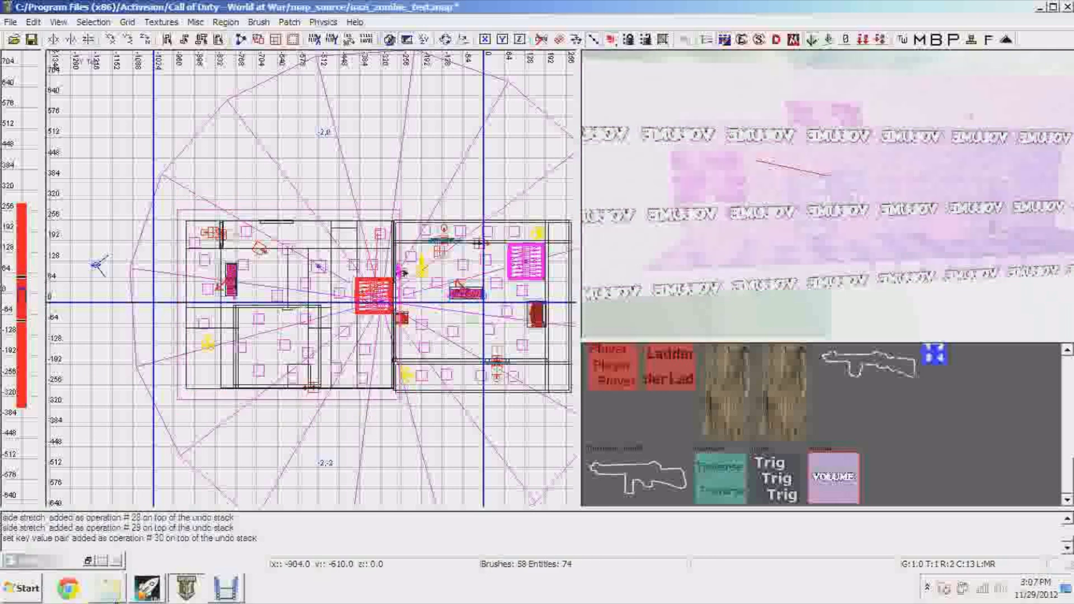
Step: Switch to Windows Explorer and open the Call of Duty - World at War installation folder
{"action": "left_click", "coordinate": [114, 594]}
{"action": "left_click", "coordinate": [1060, 7]}
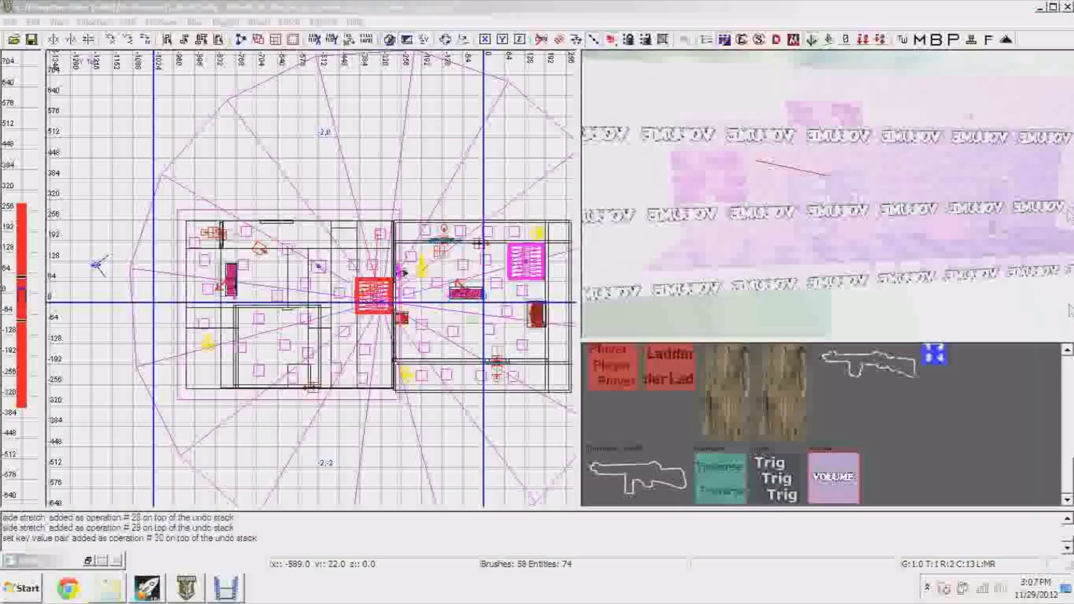
{"action": "left_click", "coordinate": [1064, 588]}
{"action": "double_click", "coordinate": [45, 122]}
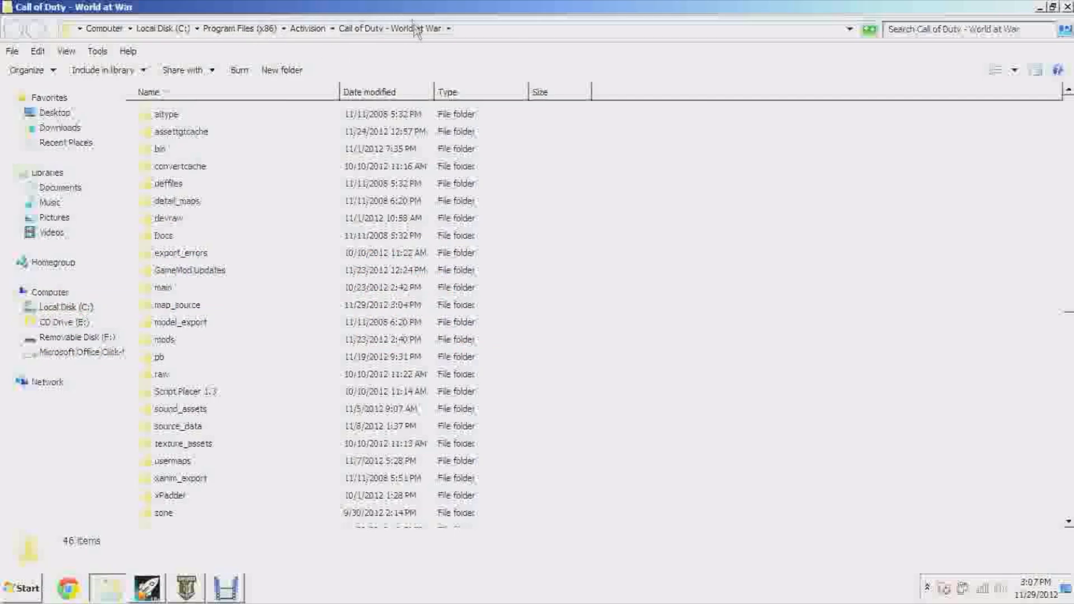
Step: Open the raw\maps folder and locate the nazi_zombie_test files
{"action": "double_click", "coordinate": [162, 375]}
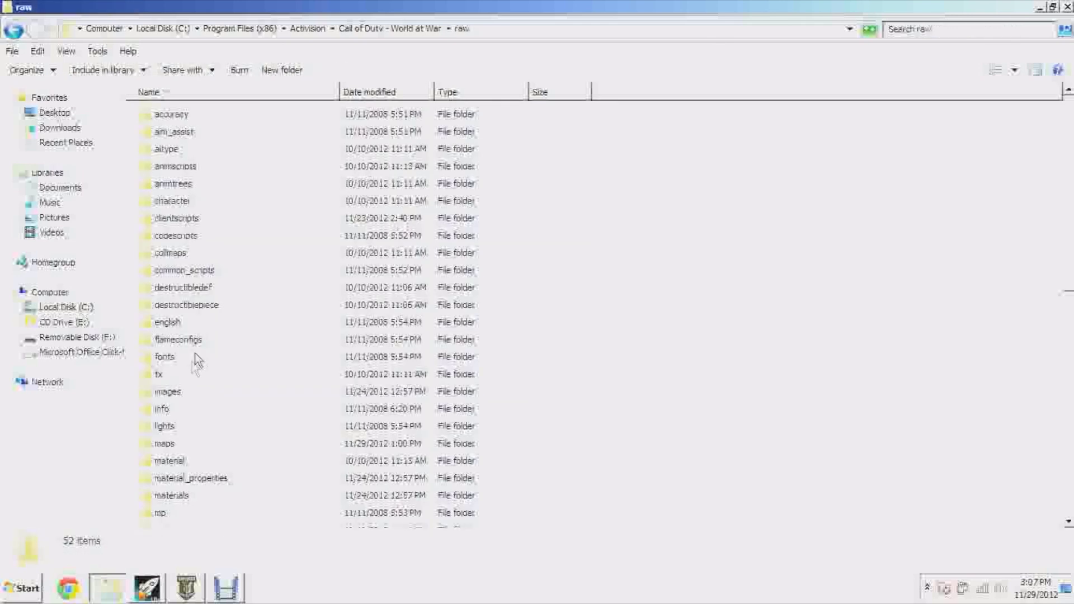
{"action": "double_click", "coordinate": [171, 396]}
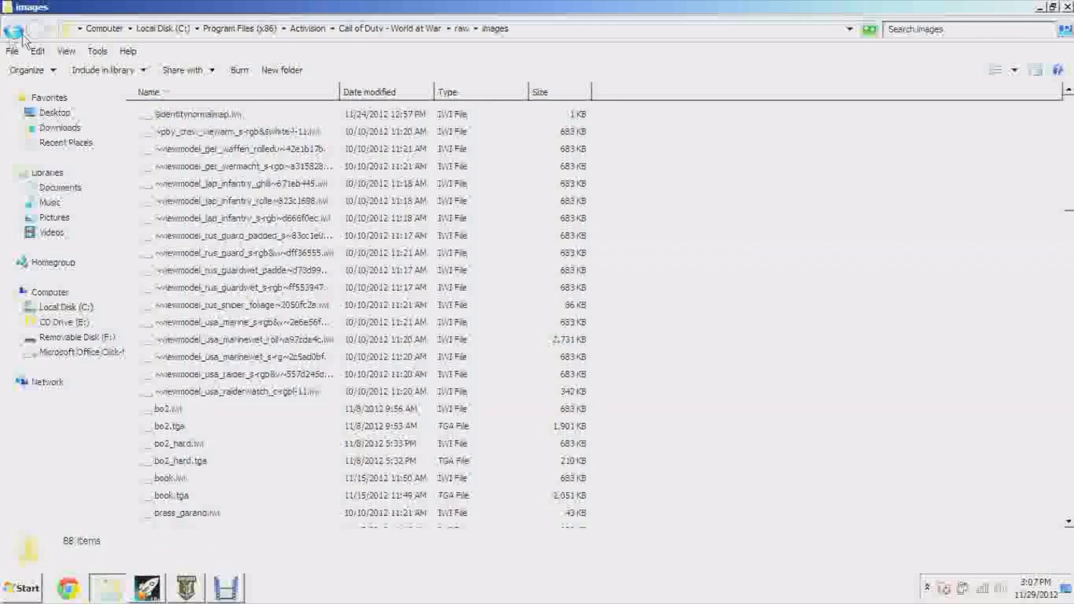
{"action": "key", "text": "BackSpace"}
{"action": "double_click", "coordinate": [175, 448]}
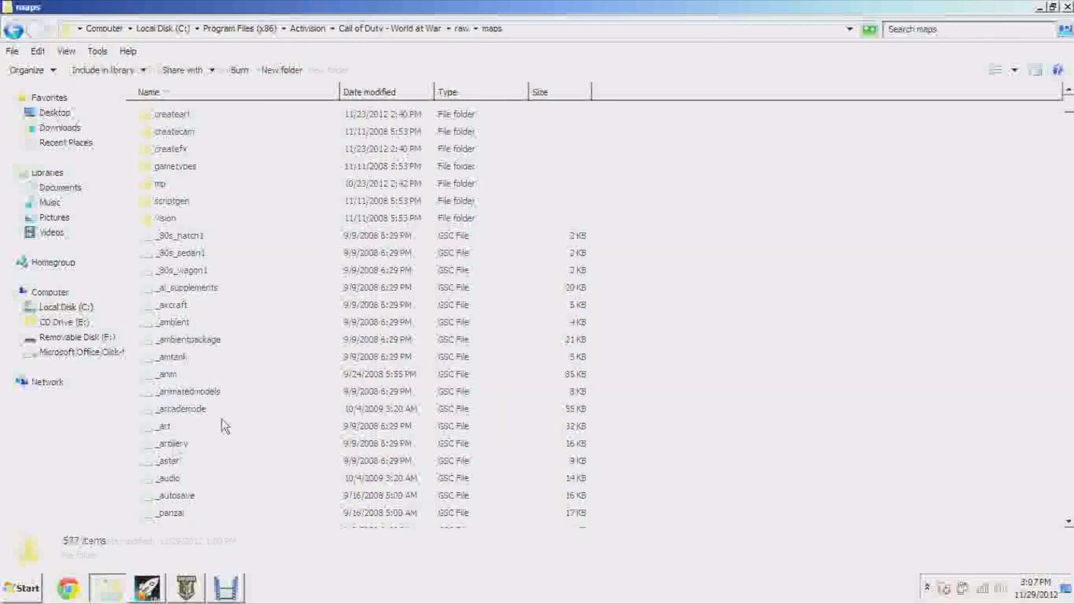
{"action": "left_click_drag", "start_coordinate": [1070, 108], "coordinate": [1068, 409]}
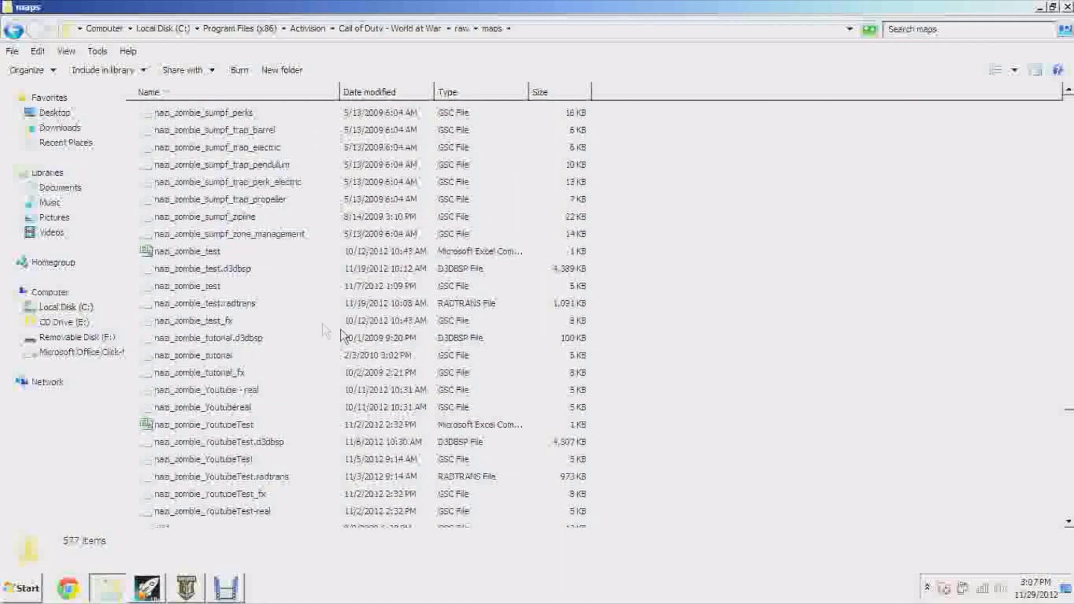
Step: Copy the nazi_zombie_test GSC file from the maps folder into the Documents library
{"action": "left_click", "coordinate": [216, 288]}
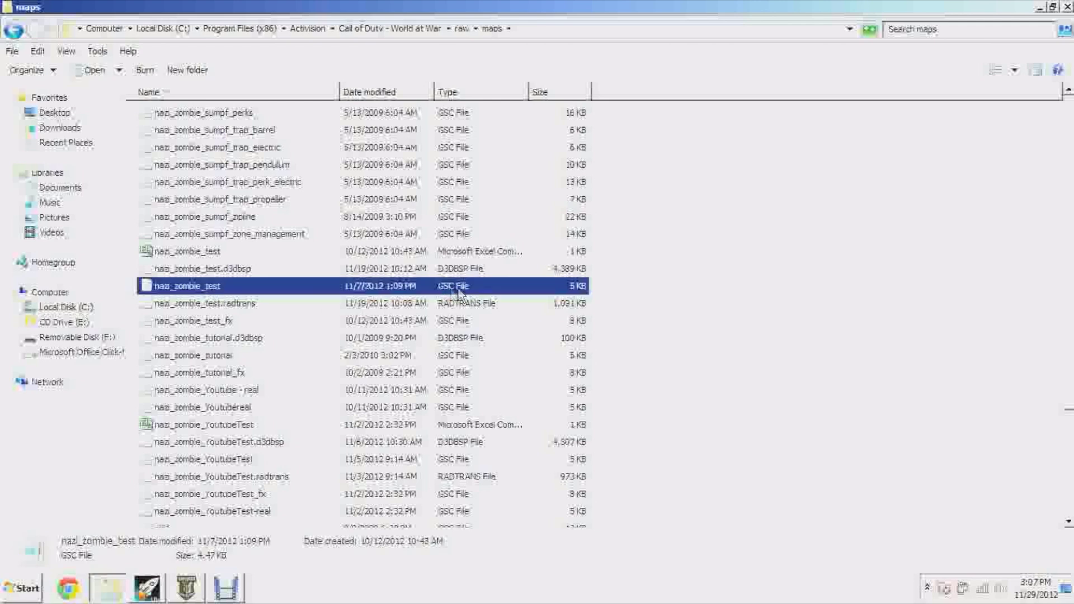
{"action": "right_click", "coordinate": [190, 293]}
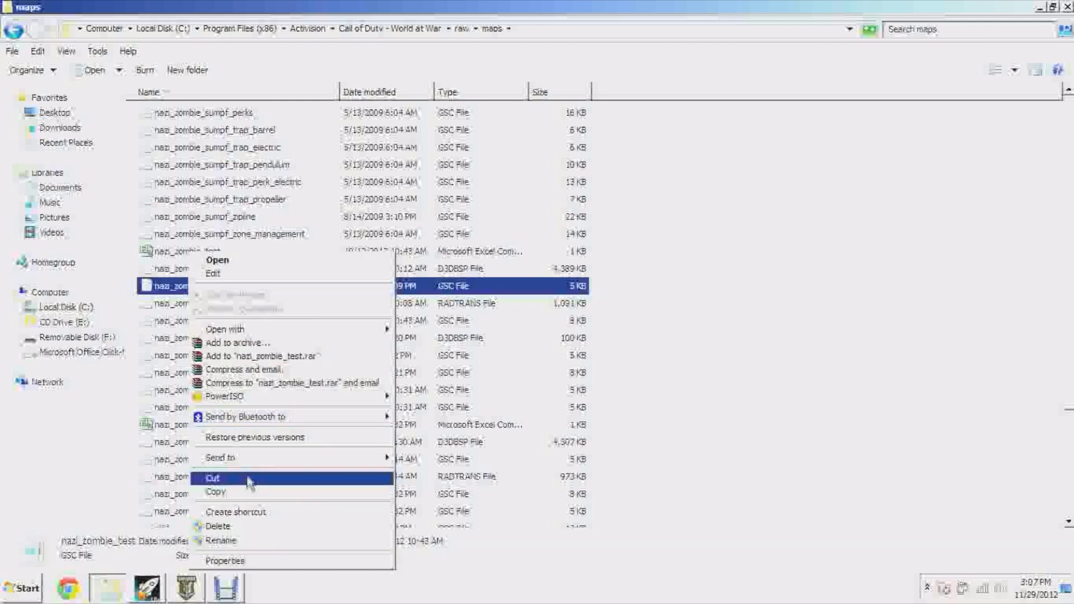
{"action": "left_click", "coordinate": [249, 495]}
{"action": "left_click", "coordinate": [56, 188]}
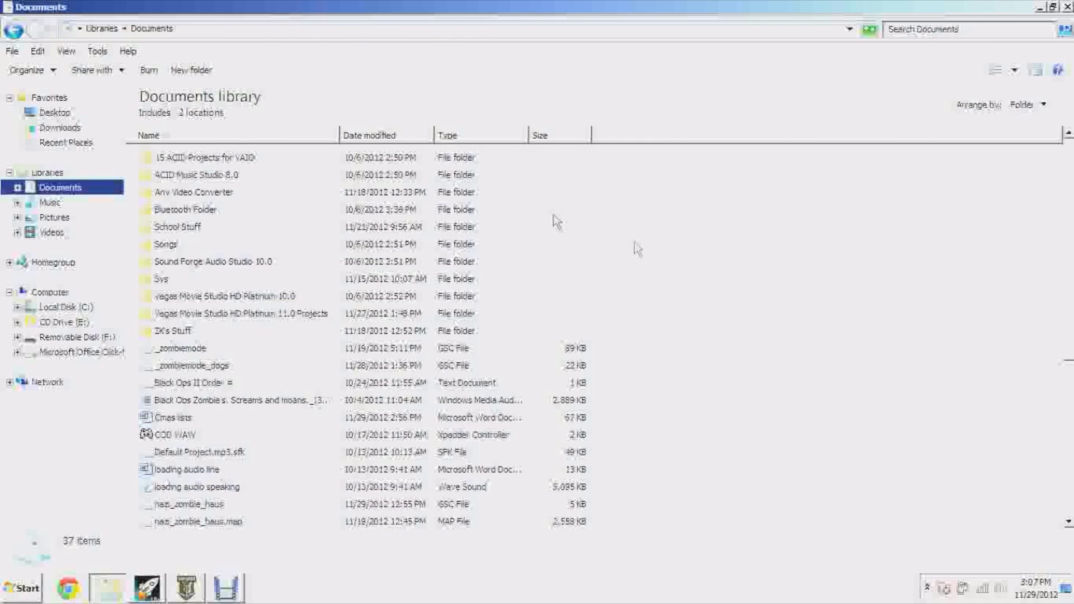
{"action": "right_click", "coordinate": [665, 258]}
{"action": "left_click", "coordinate": [711, 351]}
{"action": "left_click", "coordinate": [576, 305]}
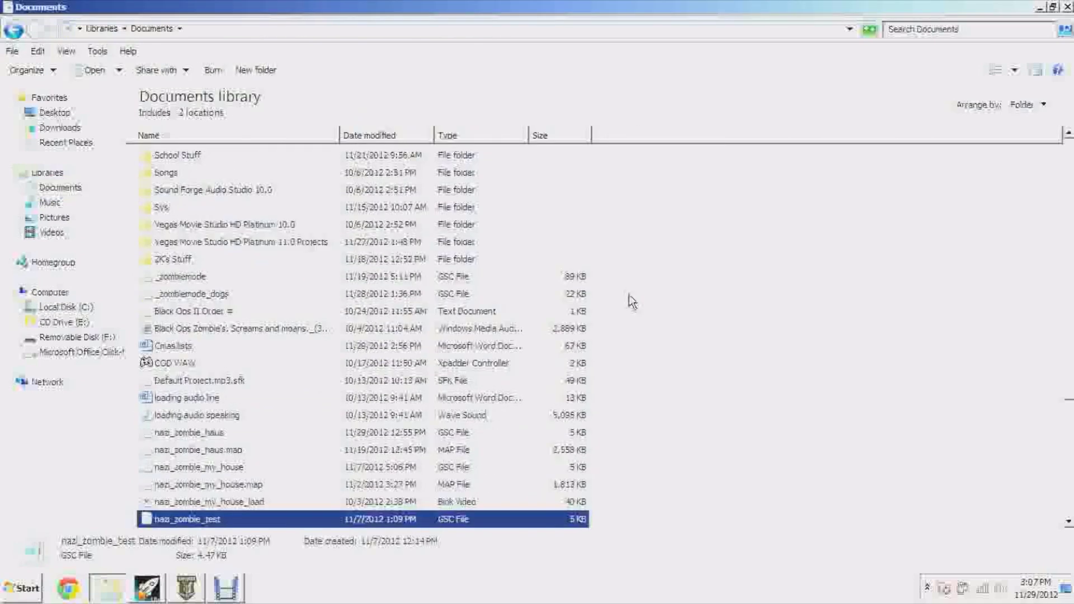
Step: Open the Documents copy of the nazi_zombie_test GSC file for editing in Notepad
{"action": "right_click", "coordinate": [277, 323]}
{"action": "right_click", "coordinate": [213, 519]}
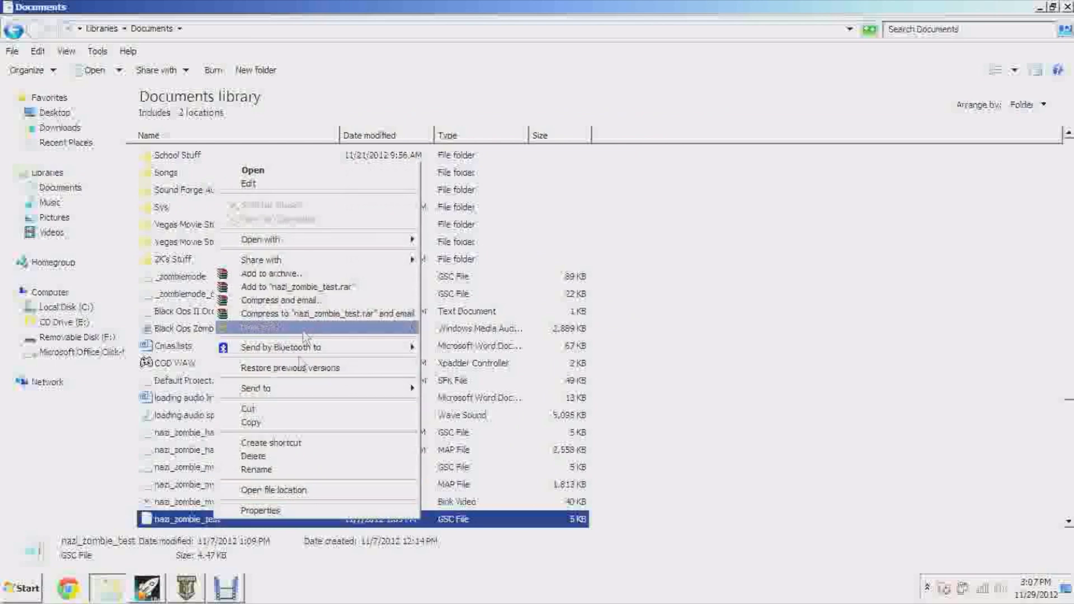
{"action": "left_click", "coordinate": [273, 194]}
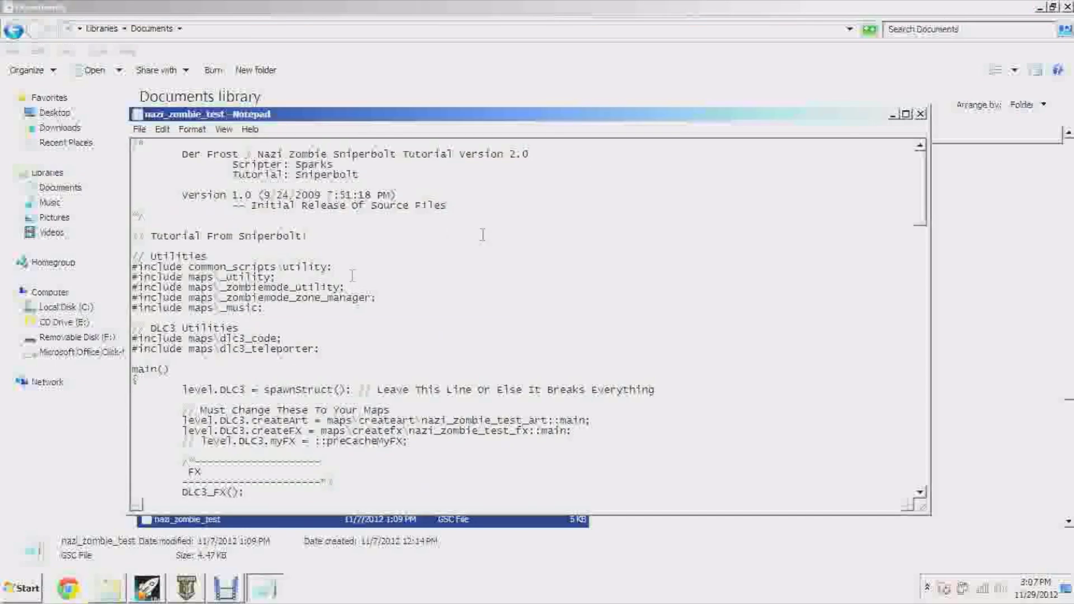
Step: Review the script's zone setup, including the add_adjacent_zone calls and the Initial Zone(s) section with the initial_zone entry
{"action": "left_click_drag", "start_coordinate": [920, 213], "coordinate": [926, 260]}
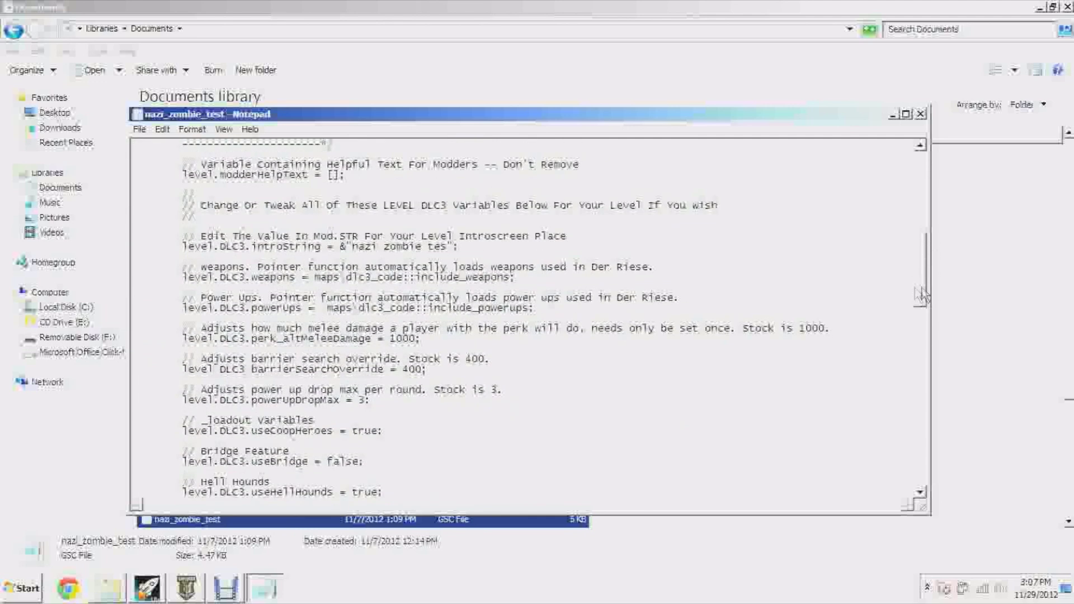
{"action": "left_click_drag", "start_coordinate": [926, 285], "coordinate": [919, 211]}
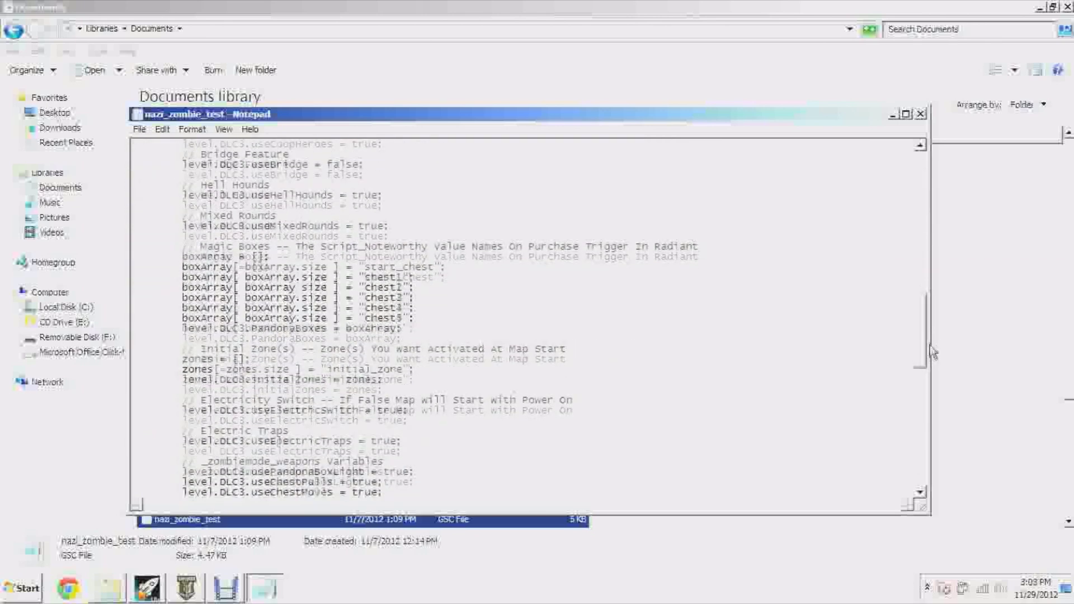
{"action": "left_click_drag", "start_coordinate": [931, 347], "coordinate": [933, 456]}
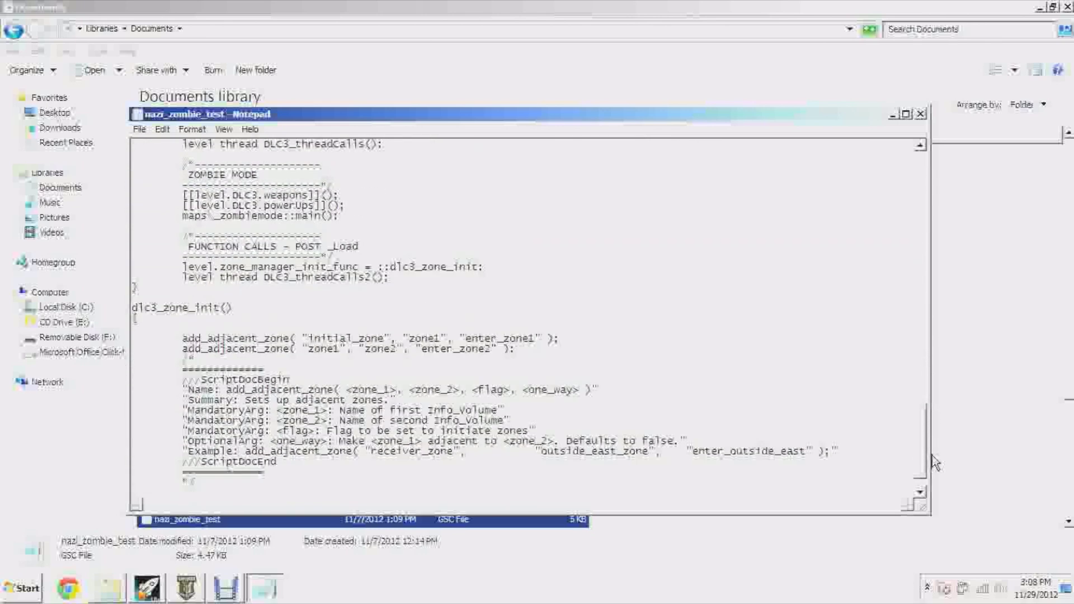
{"action": "left_click_drag", "start_coordinate": [921, 445], "coordinate": [871, 352]}
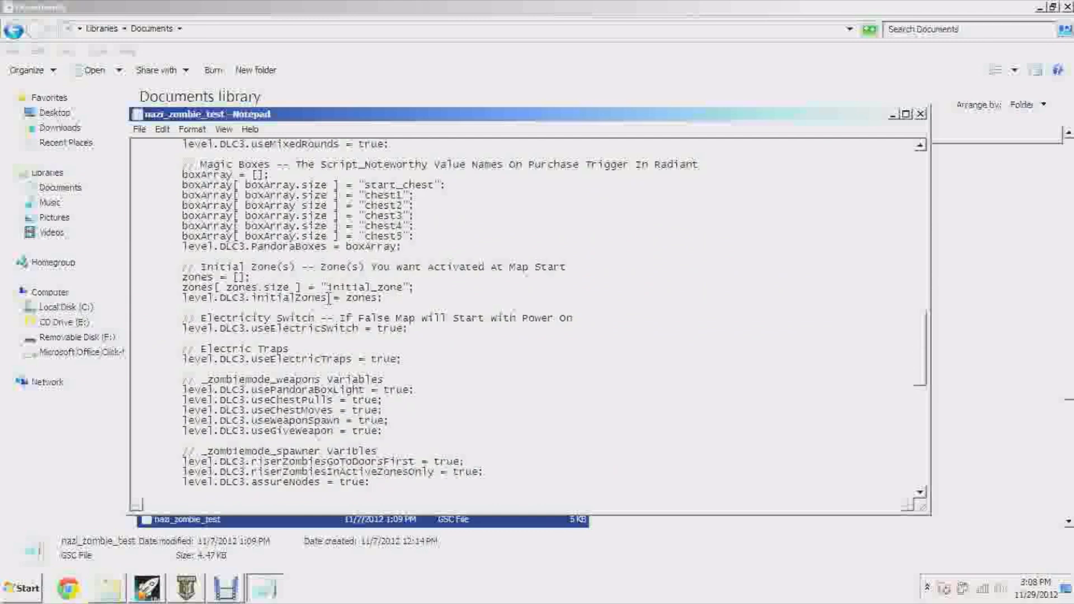
{"action": "left_click_drag", "start_coordinate": [381, 270], "coordinate": [526, 274]}
{"action": "left_click", "coordinate": [458, 281]}
{"action": "left_click_drag", "start_coordinate": [328, 288], "coordinate": [388, 287]}
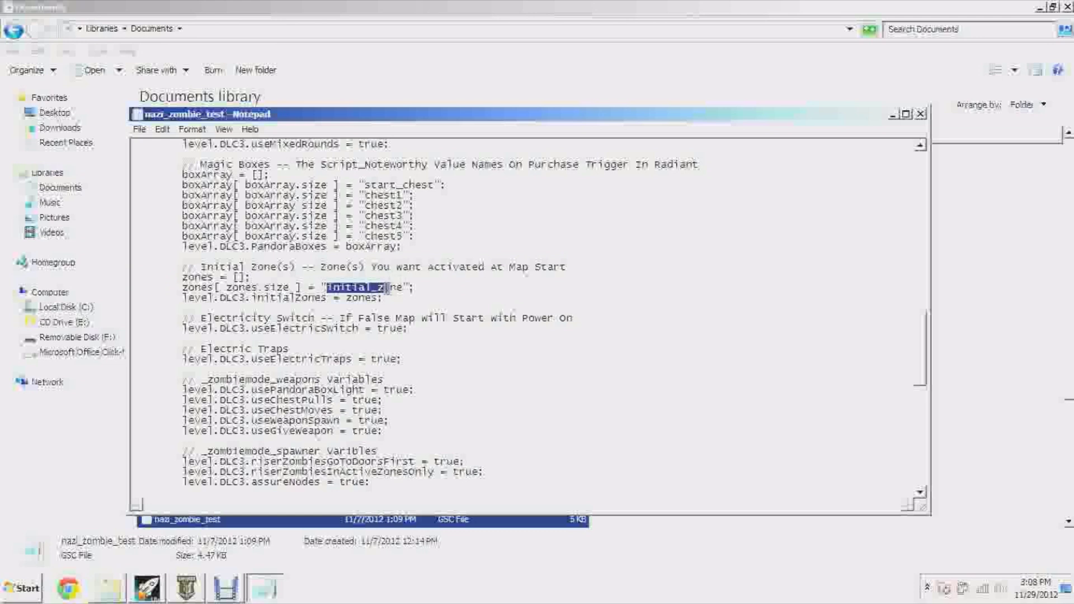
{"action": "left_click", "coordinate": [419, 288]}
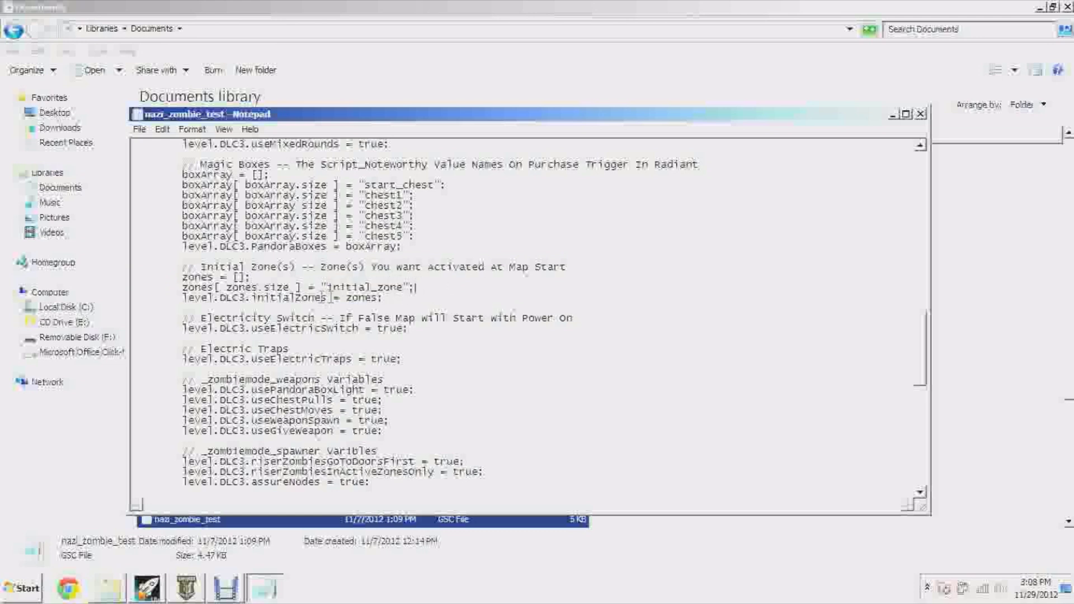
{"action": "left_click_drag", "start_coordinate": [372, 267], "coordinate": [545, 283]}
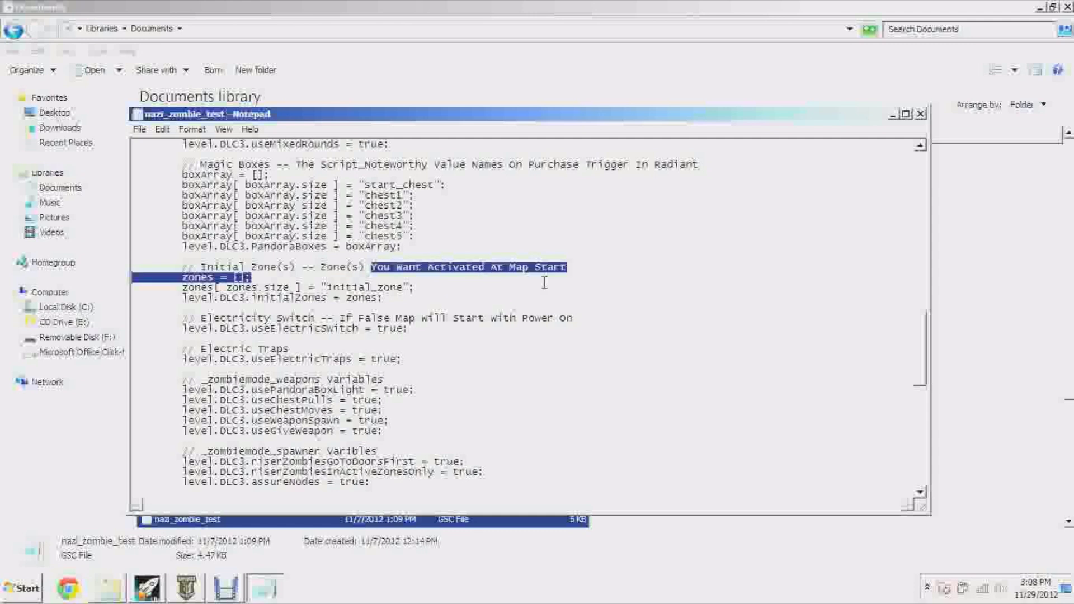
{"action": "left_click", "coordinate": [431, 286]}
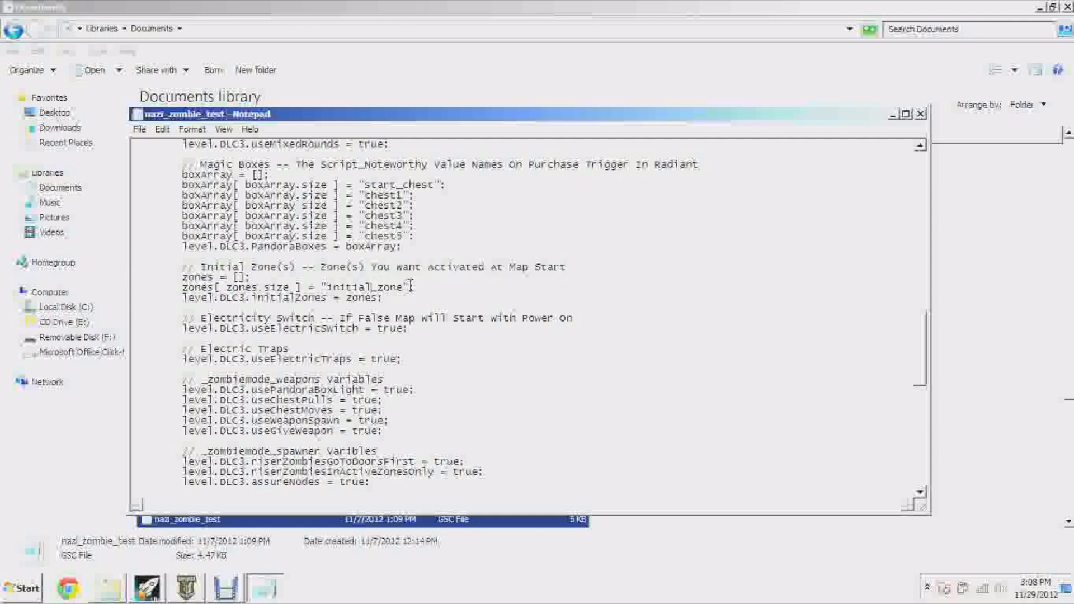
Step: Try girl_zone as the initial zone name in the script, discard the change on closing, and switch to Radiant
{"action": "key", "text": "BackSpace"}
{"action": "type", "text": "gir"}
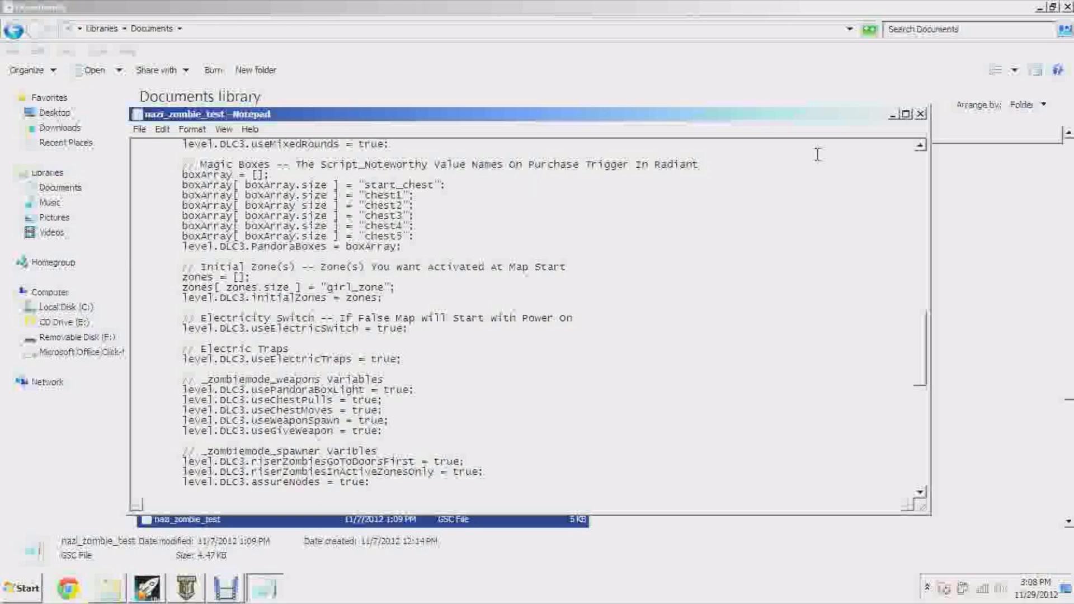
{"action": "left_click", "coordinate": [921, 113]}
{"action": "left_click", "coordinate": [576, 305]}
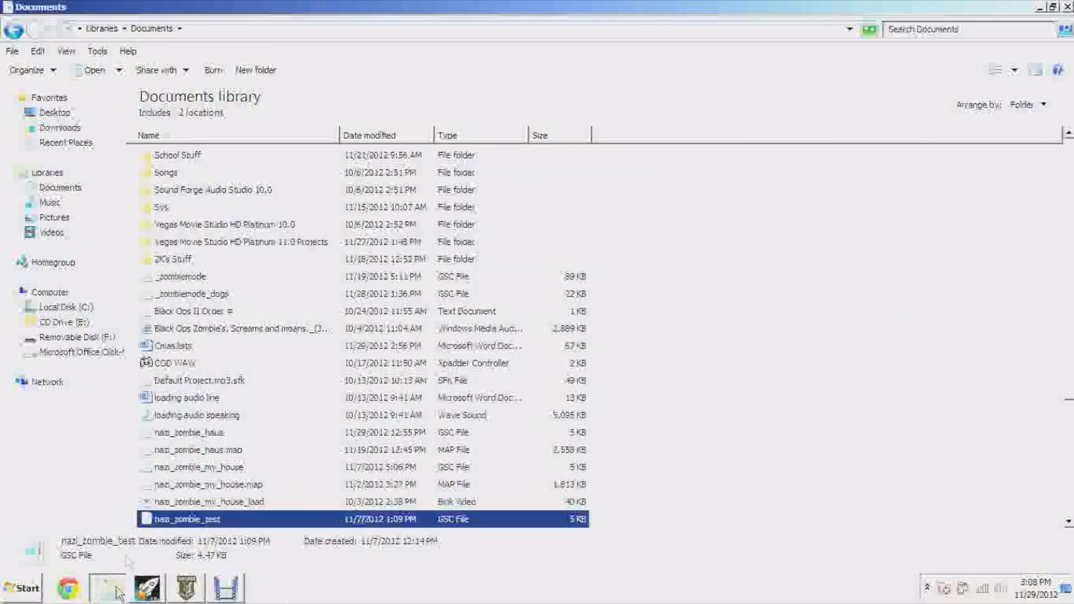
{"action": "left_click", "coordinate": [187, 587]}
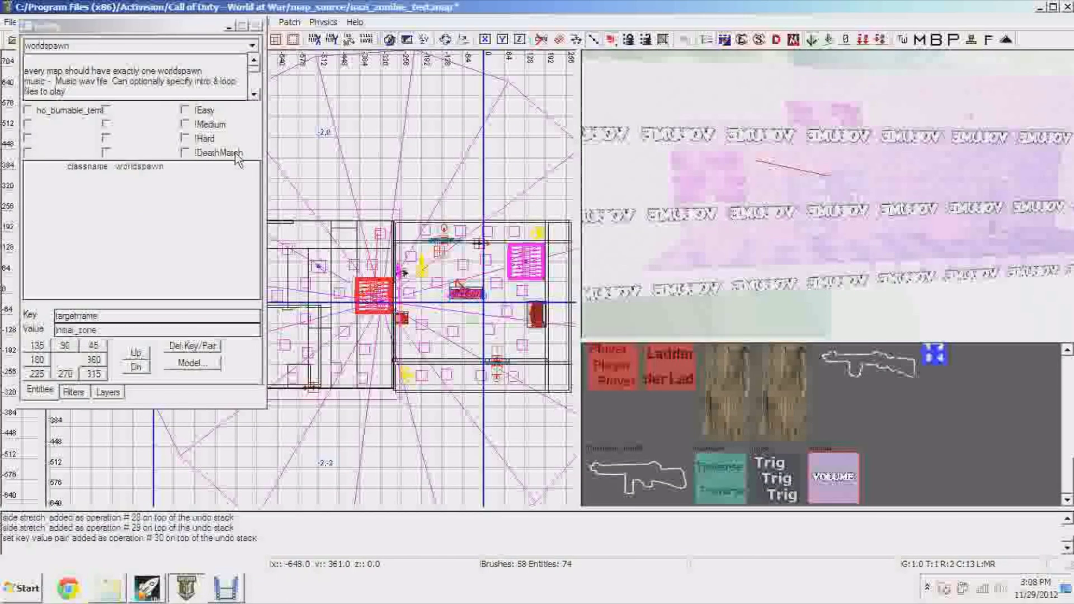
{"action": "key", "text": "Return"}
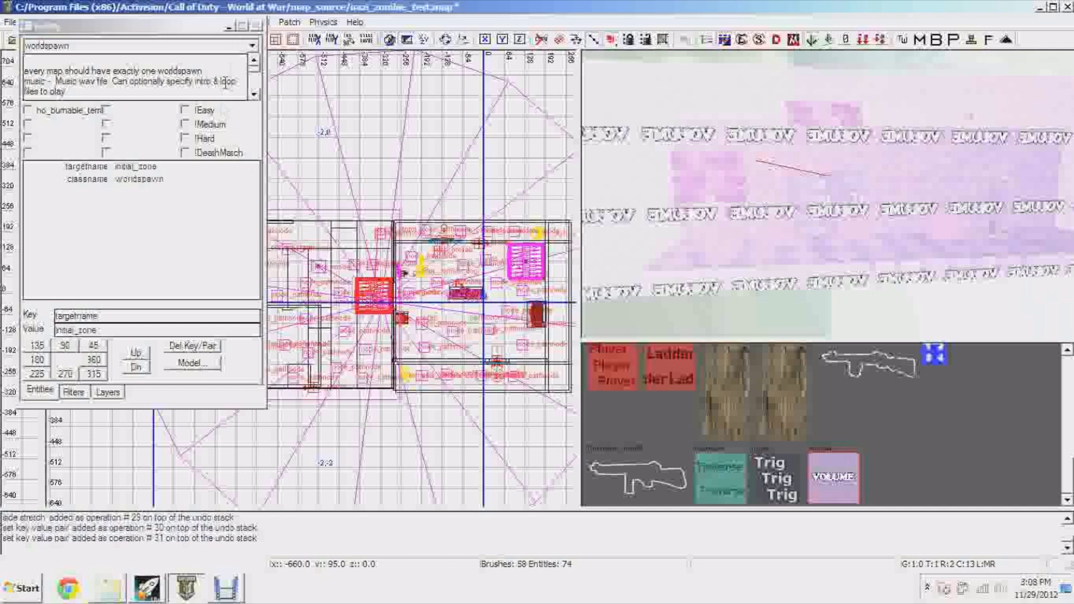
{"action": "left_click", "coordinate": [112, 167]}
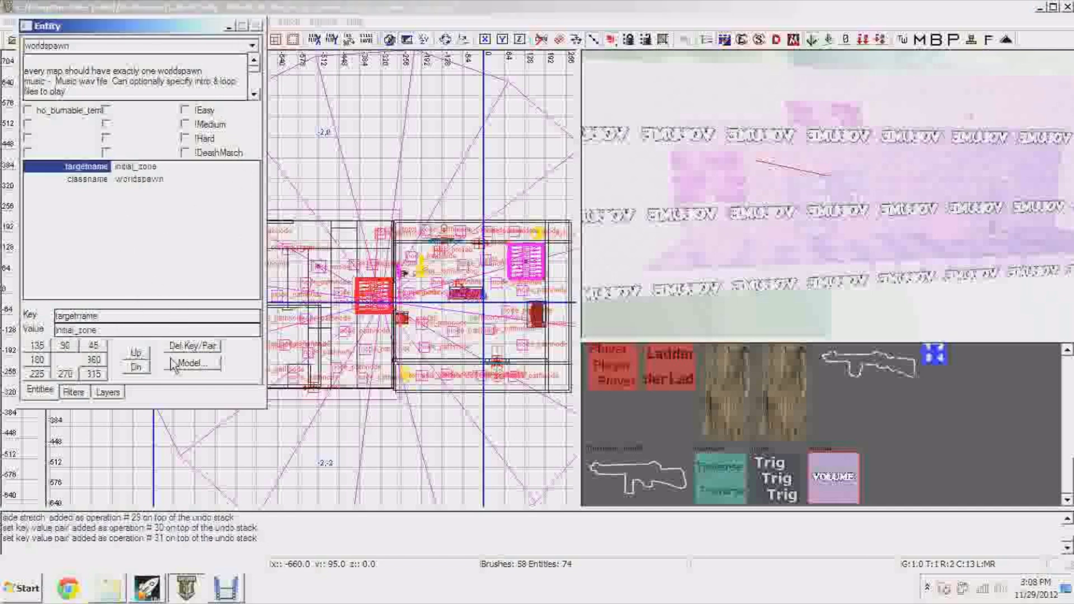
{"action": "left_click", "coordinate": [188, 348]}
{"action": "left_click", "coordinate": [228, 27]}
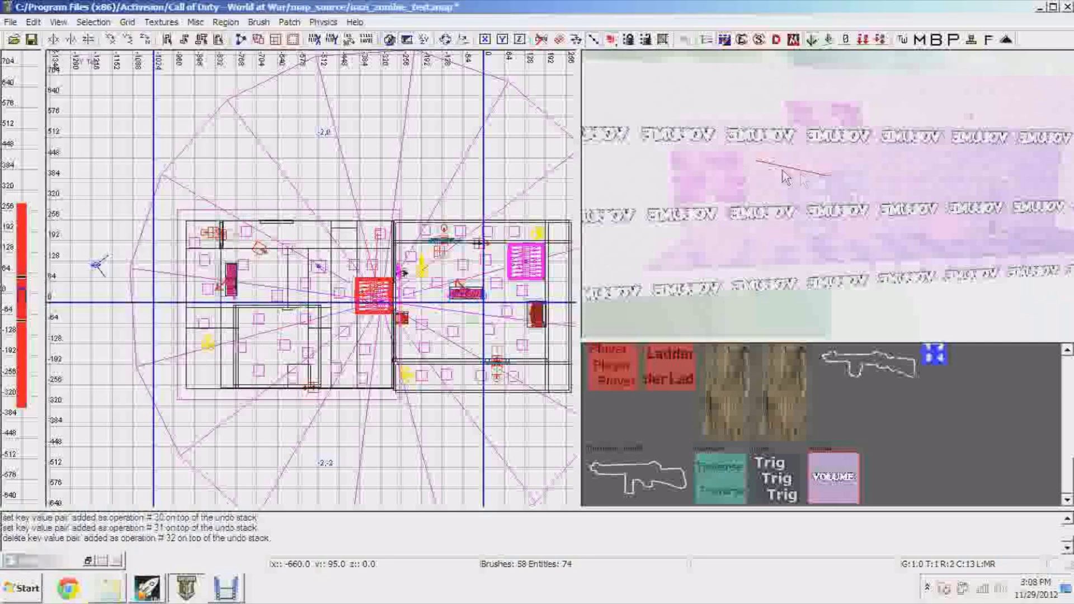
Step: Select the initial_zone info_volume and fill in a target key with the value initial_zone_spawners
{"action": "right_click_drag", "start_coordinate": [828, 195], "coordinate": [894, 197]}
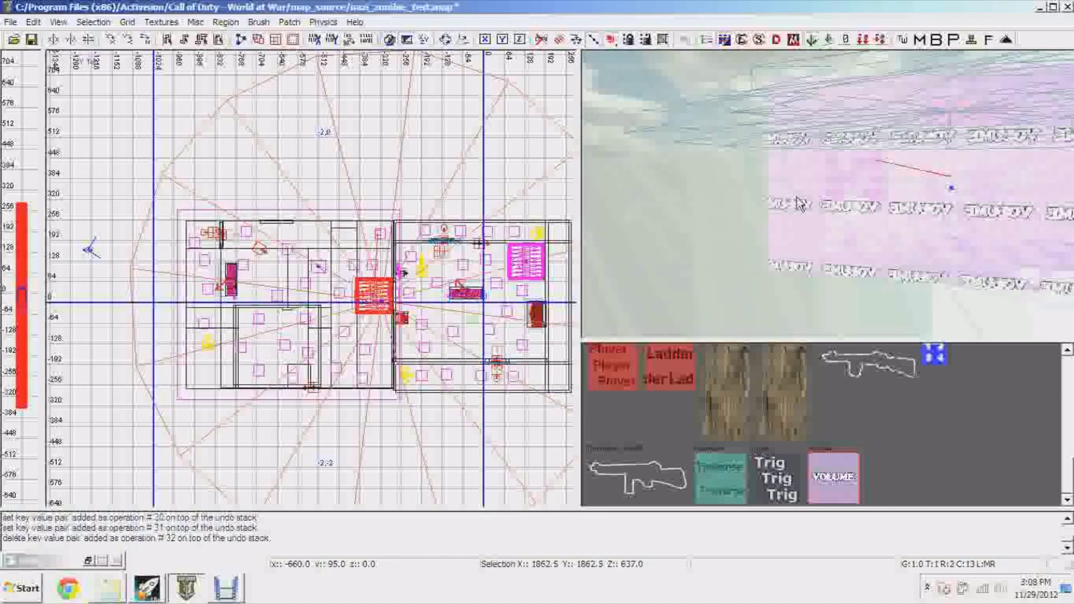
{"action": "scroll", "coordinate": [858, 225], "scroll_direction": "up", "scroll_amount": 3}
{"action": "left_click", "coordinate": [851, 240], "text": "shift"}
{"action": "right_click_drag", "start_coordinate": [851, 240], "coordinate": [869, 240]}
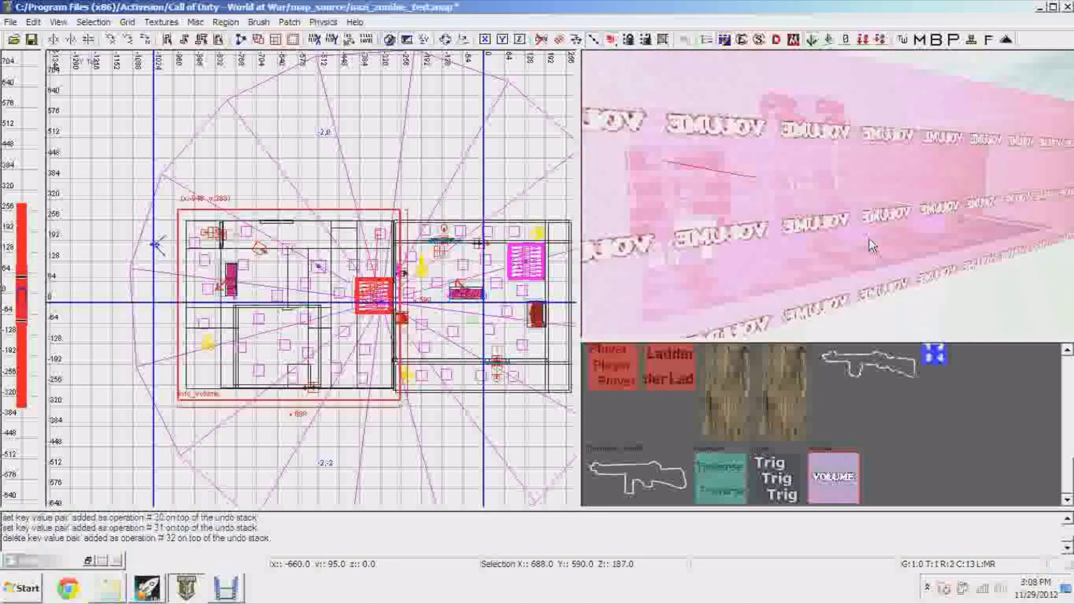
{"action": "key", "text": "n"}
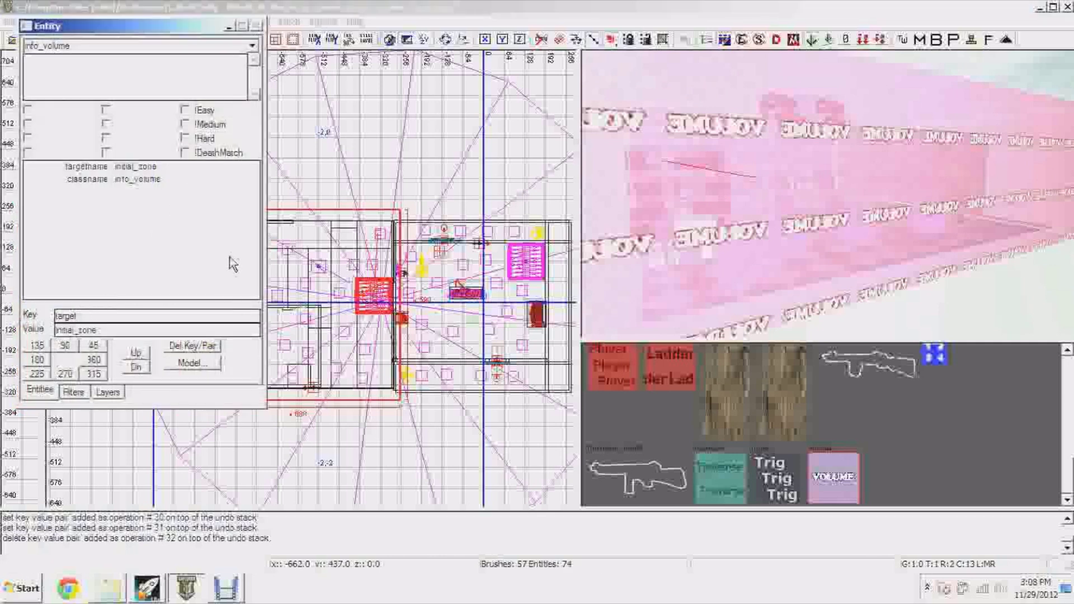
{"action": "key", "text": "Return"}
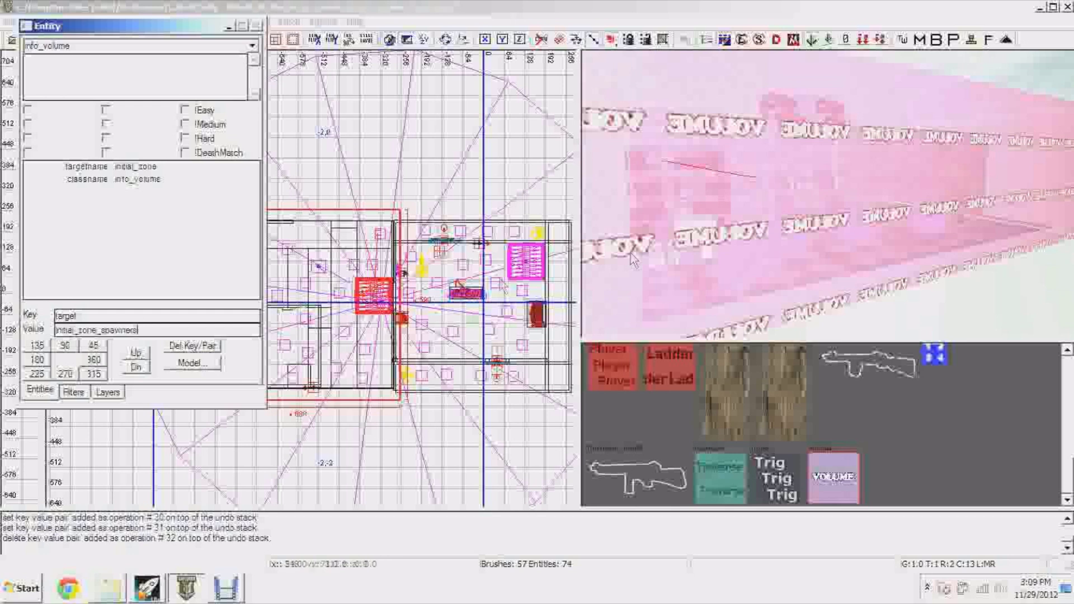
{"action": "scroll", "coordinate": [774, 247], "scroll_direction": "down", "scroll_amount": 6}
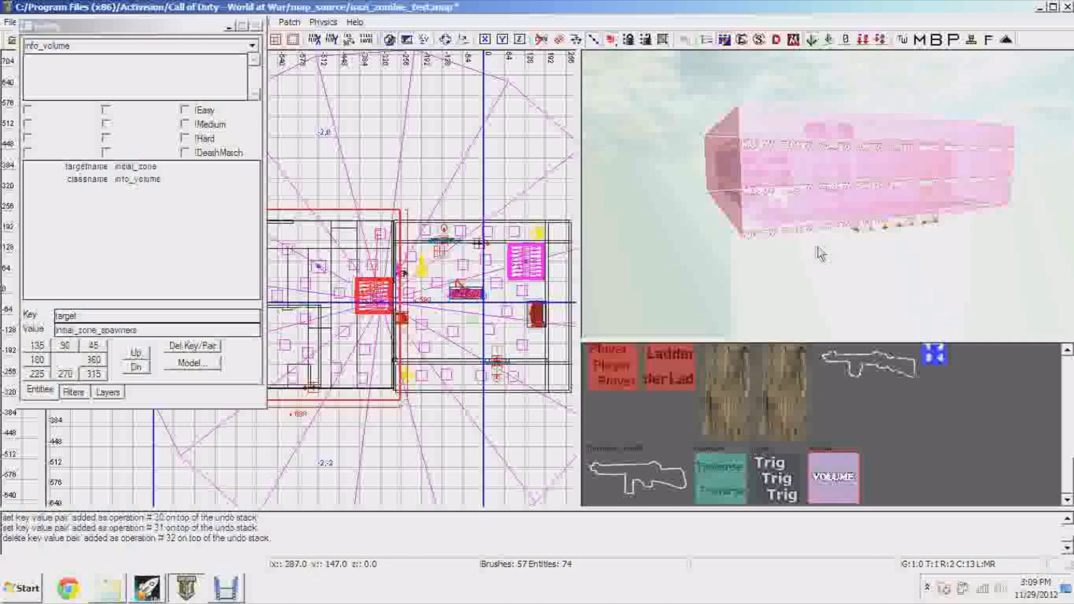
Step: Try girl in place of the initial prefix in the target value and restore the original prefix
{"action": "left_click", "coordinate": [79, 331]}
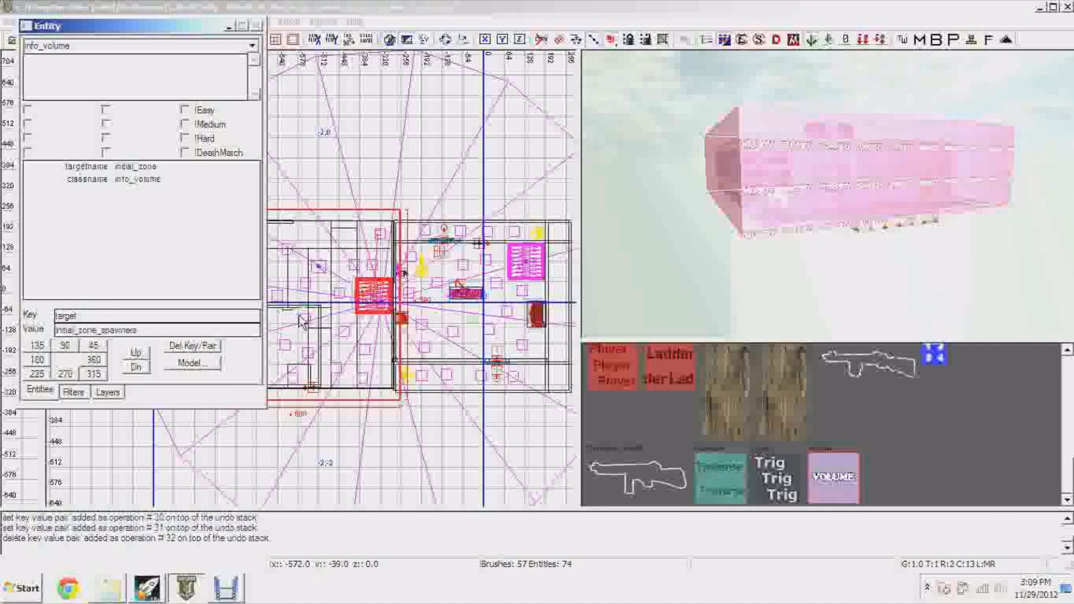
{"action": "key", "text": "BackSpace"}
{"action": "key", "text": "BackSpace"}
{"action": "key", "text": "BackSpace"}
{"action": "key", "text": "BackSpace"}
{"action": "key", "text": "BackSpace"}
{"action": "key", "text": "BackSpace"}
{"action": "key", "text": "BackSpace"}
{"action": "type", "text": "girl"}
{"action": "key", "text": "BackSpace"}
{"action": "key", "text": "BackSpace"}
{"action": "key", "text": "BackSpace"}
{"action": "key", "text": "BackSpace"}
{"action": "type", "text": "initialial"}
Step: Apply the target pair initial_zone_spawners to the info_volume and deselect it
{"action": "key", "text": "Return"}
{"action": "left_click", "coordinate": [229, 27]}
{"action": "key", "text": "Escape"}
Step: Inspect the targetname of the zombie spawner standing inside the initial zone volume
{"action": "right_click_drag", "start_coordinate": [979, 231], "coordinate": [901, 185]}
{"action": "right_click_drag", "start_coordinate": [941, 239], "coordinate": [937, 260], "text": "ctrl"}
{"action": "left_click", "coordinate": [831, 216], "text": "shift"}
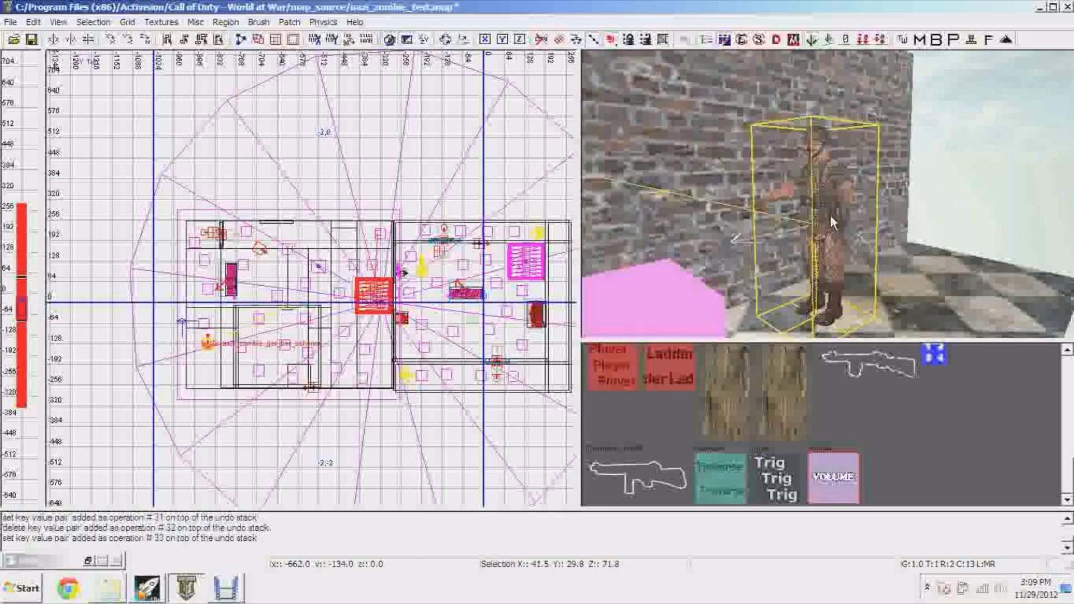
{"action": "key", "text": "n"}
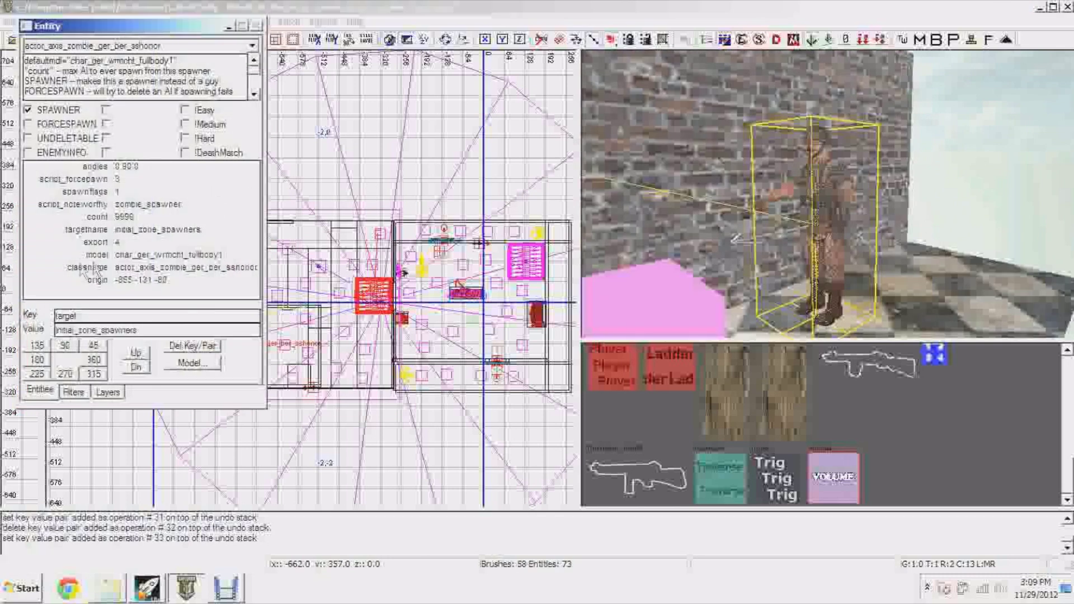
{"action": "left_click", "coordinate": [150, 231]}
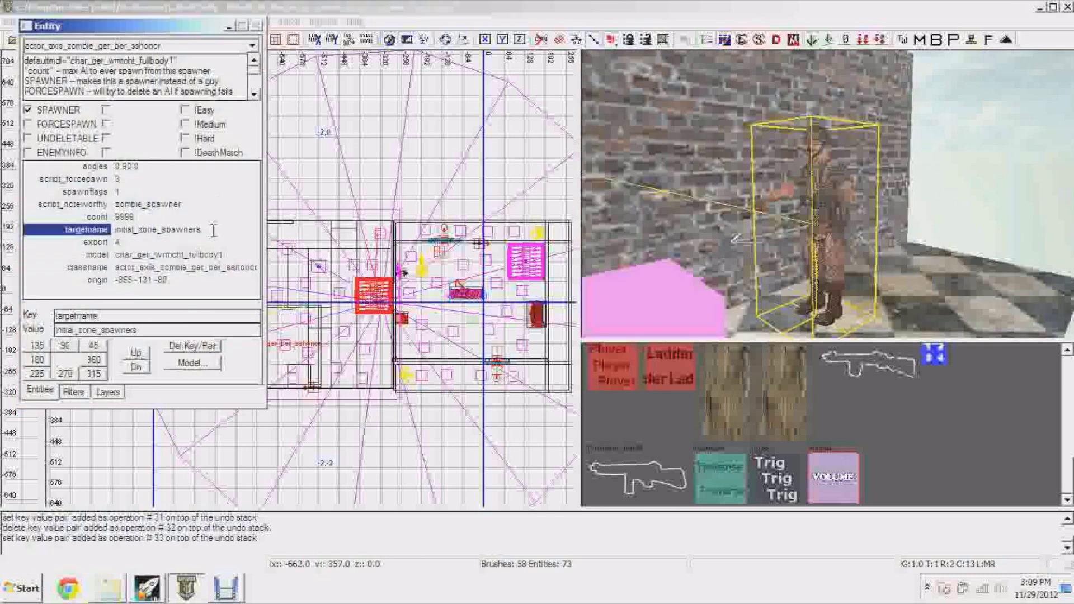
{"action": "right_click_drag", "start_coordinate": [800, 204], "coordinate": [792, 175]}
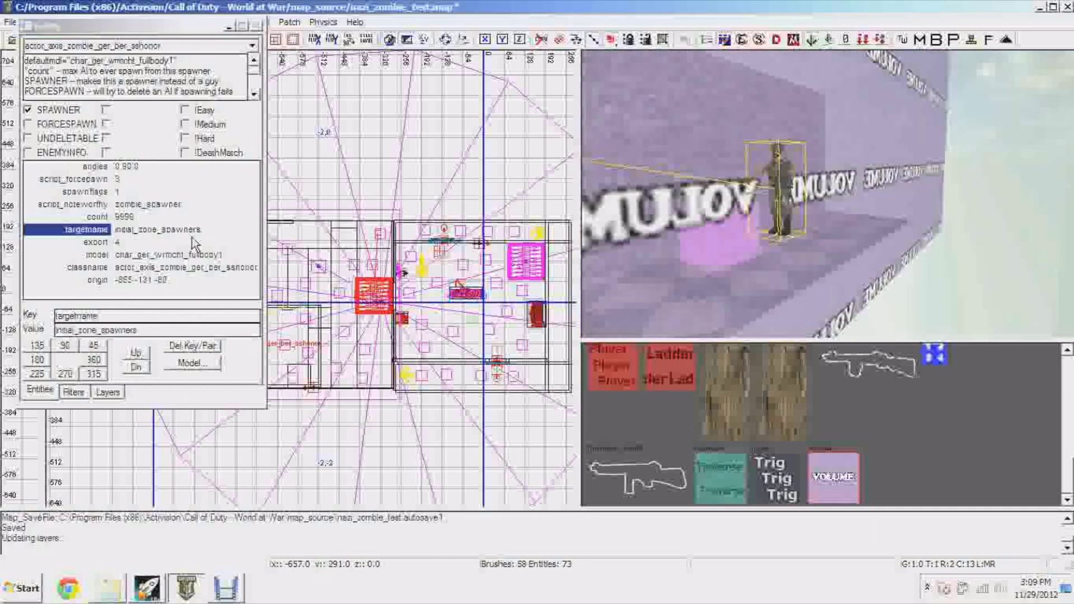
{"action": "left_click", "coordinate": [229, 26]}
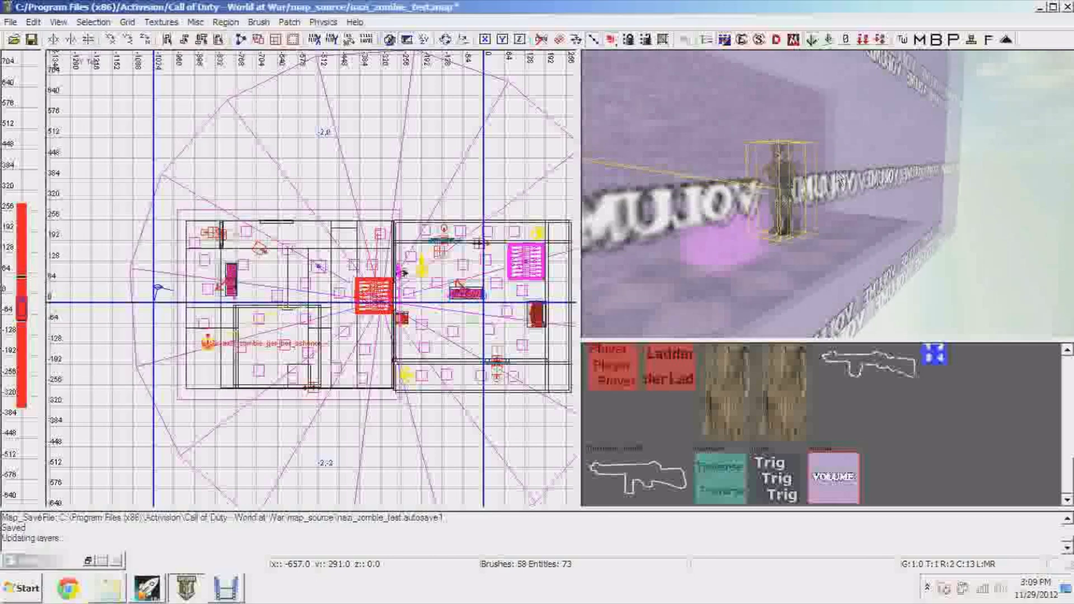
Step: Examine the trigger-covered block and its surroundings in the 3D view
{"action": "right_click_drag", "start_coordinate": [827, 192], "coordinate": [828, 171]}
{"action": "mouse_move", "coordinate": [833, 223]}
{"action": "right_mouse_down"}
{"action": "mouse_move", "coordinate": [835, 168]}
{"action": "mouse_move", "coordinate": [837, 178]}
{"action": "mouse_move", "coordinate": [884, 184]}
{"action": "mouse_move", "coordinate": [940, 179]}
{"action": "mouse_move", "coordinate": [848, 238]}
{"action": "mouse_move", "coordinate": [827, 224]}
{"action": "mouse_move", "coordinate": [827, 196]}
{"action": "mouse_move", "coordinate": [828, 235]}
{"action": "mouse_move", "coordinate": [778, 224]}
{"action": "mouse_move", "coordinate": [775, 202]}
{"action": "right_mouse_up"}
{"action": "mouse_move", "coordinate": [975, 137]}
{"action": "right_mouse_down", "text": "ctrl+shift"}
{"action": "mouse_move", "coordinate": [965, 149]}
{"action": "mouse_move", "coordinate": [954, 135]}
{"action": "mouse_move", "coordinate": [951, 196]}
{"action": "mouse_move", "coordinate": [928, 151]}
{"action": "mouse_move", "coordinate": [945, 140]}
{"action": "mouse_move", "coordinate": [1015, 138]}
{"action": "right_mouse_up", "text": "ctrl+shift"}
{"action": "mouse_move", "coordinate": [902, 192]}
{"action": "right_mouse_down"}
{"action": "mouse_move", "coordinate": [890, 140]}
{"action": "mouse_move", "coordinate": [893, 167]}
{"action": "mouse_move", "coordinate": [862, 196]}
{"action": "mouse_move", "coordinate": [824, 196]}
{"action": "mouse_move", "coordinate": [906, 214]}
{"action": "mouse_move", "coordinate": [851, 224]}
{"action": "mouse_move", "coordinate": [839, 173]}
{"action": "mouse_move", "coordinate": [890, 196]}
{"action": "mouse_move", "coordinate": [850, 196]}
{"action": "right_mouse_up"}
{"action": "key", "text": "Up"}
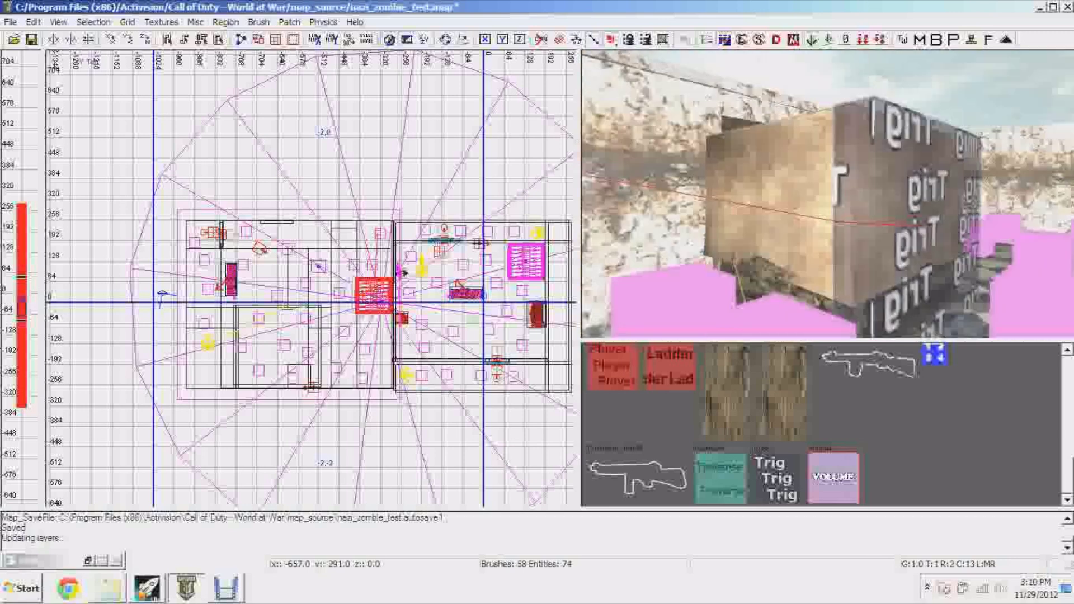
{"action": "key", "text": "Down"}
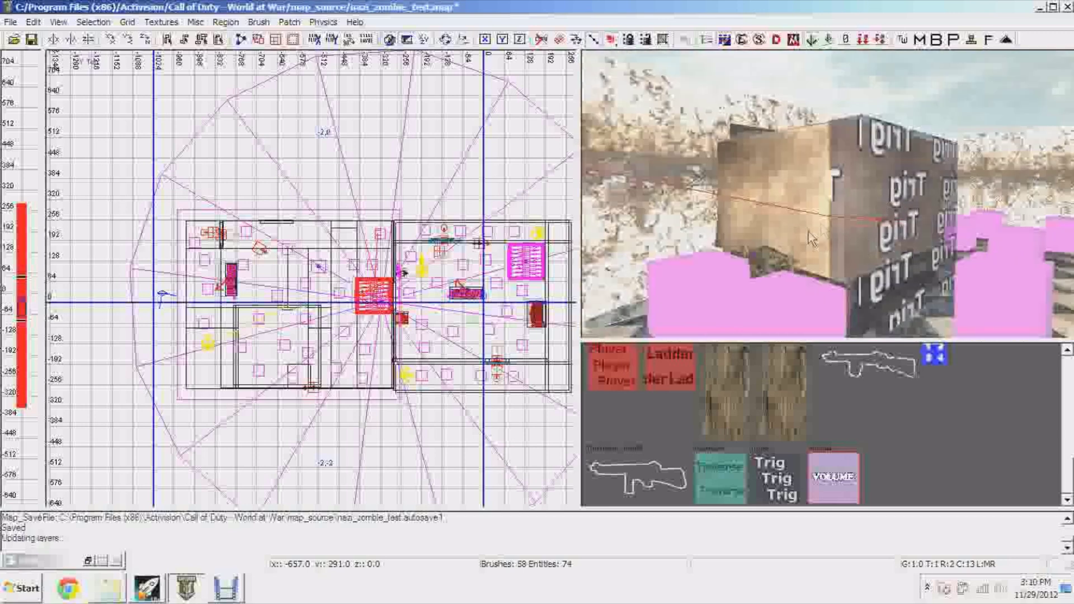
{"action": "key", "text": "Up"}
{"action": "mouse_move", "coordinate": [801, 304]}
{"action": "right_mouse_down"}
{"action": "mouse_move", "coordinate": [839, 268]}
{"action": "mouse_move", "coordinate": [783, 269]}
{"action": "mouse_move", "coordinate": [850, 304]}
{"action": "mouse_move", "coordinate": [801, 304]}
{"action": "mouse_move", "coordinate": [814, 230]}
{"action": "mouse_move", "coordinate": [760, 230]}
{"action": "right_mouse_up"}
{"action": "left_click", "coordinate": [801, 257], "text": "shift"}
{"action": "key", "text": "Escape"}
{"action": "mouse_move", "coordinate": [861, 253]}
{"action": "right_mouse_down"}
{"action": "mouse_move", "coordinate": [861, 240]}
{"action": "mouse_move", "coordinate": [828, 240]}
{"action": "mouse_move", "coordinate": [861, 253]}
{"action": "right_mouse_up"}
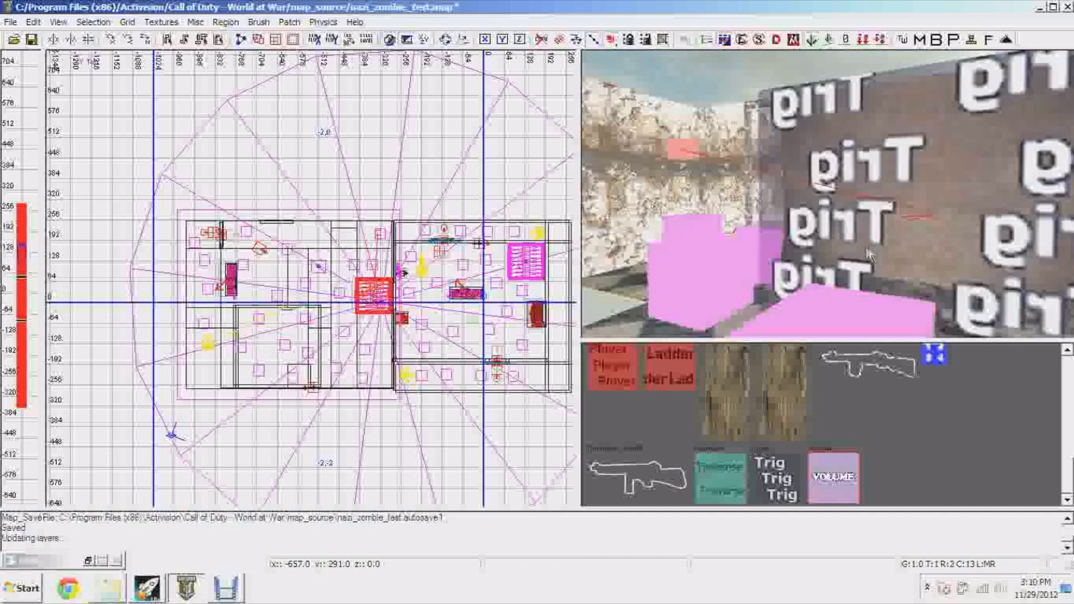
{"action": "right_click_drag", "start_coordinate": [940, 224], "coordinate": [915, 197]}
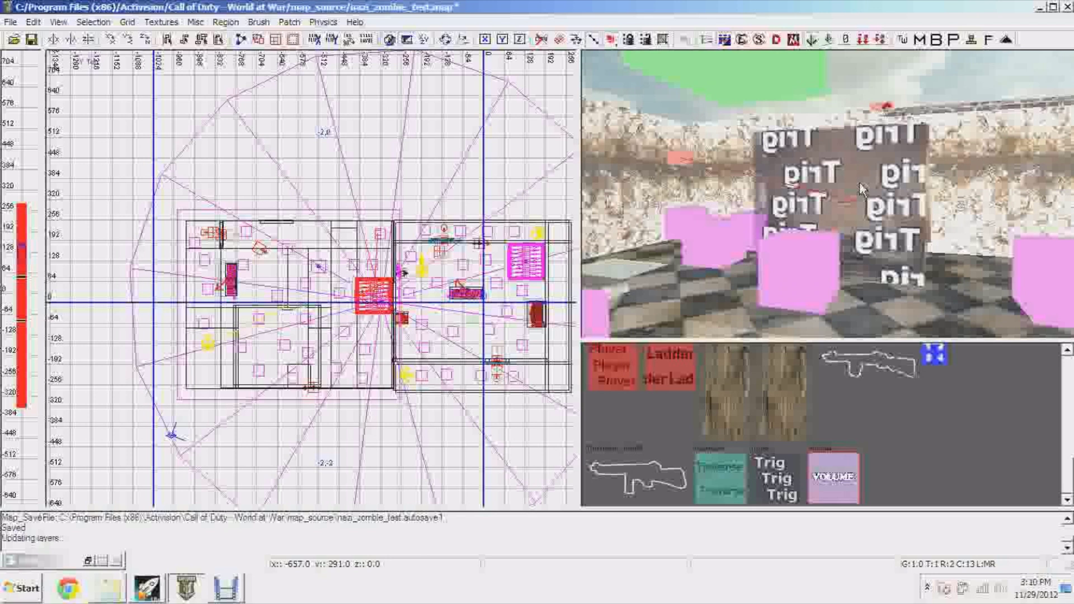
{"action": "right_click_drag", "start_coordinate": [834, 224], "coordinate": [828, 173]}
{"action": "mouse_move", "coordinate": [888, 201]}
{"action": "right_mouse_down"}
{"action": "mouse_move", "coordinate": [888, 242]}
{"action": "mouse_move", "coordinate": [856, 215]}
{"action": "mouse_move", "coordinate": [816, 209]}
{"action": "mouse_move", "coordinate": [902, 227]}
{"action": "mouse_move", "coordinate": [950, 263]}
{"action": "mouse_move", "coordinate": [858, 273]}
{"action": "right_mouse_up"}
{"action": "mouse_move", "coordinate": [887, 228]}
{"action": "right_mouse_down"}
{"action": "mouse_move", "coordinate": [864, 232]}
{"action": "mouse_move", "coordinate": [881, 235]}
{"action": "mouse_move", "coordinate": [862, 255]}
{"action": "right_mouse_up"}
{"action": "scroll", "coordinate": [407, 179], "scroll_direction": "down", "scroll_amount": 1}
Step: Create a second info_volume for the adjoining room and move it against the edge of the initial zone volume
{"action": "right_click_drag", "start_coordinate": [382, 203], "coordinate": [307, 149]}
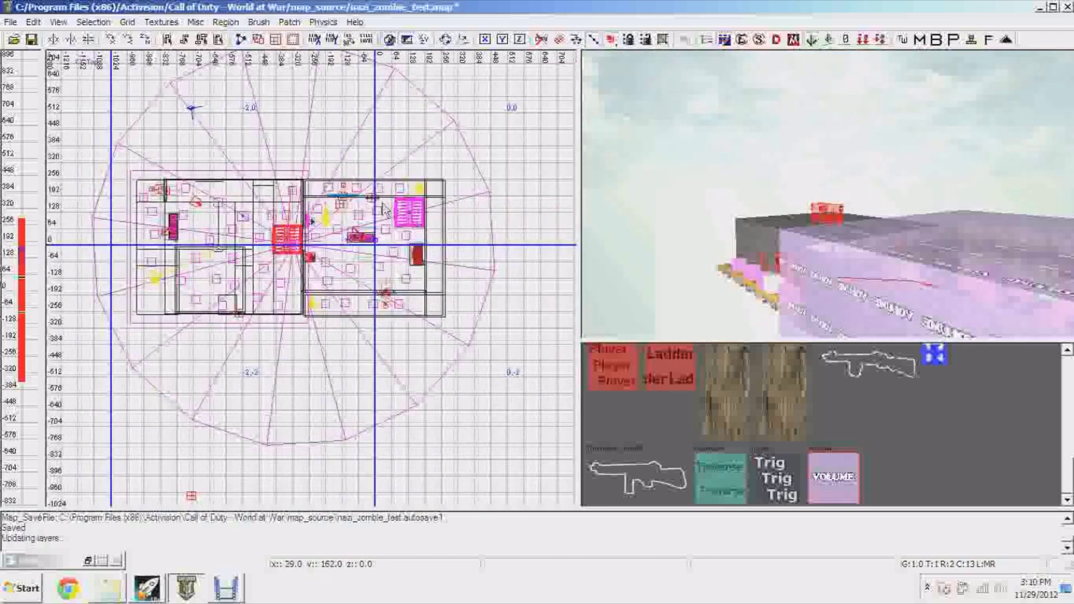
{"action": "right_click", "coordinate": [381, 207]}
{"action": "mouse_move", "coordinate": [456, 387]}
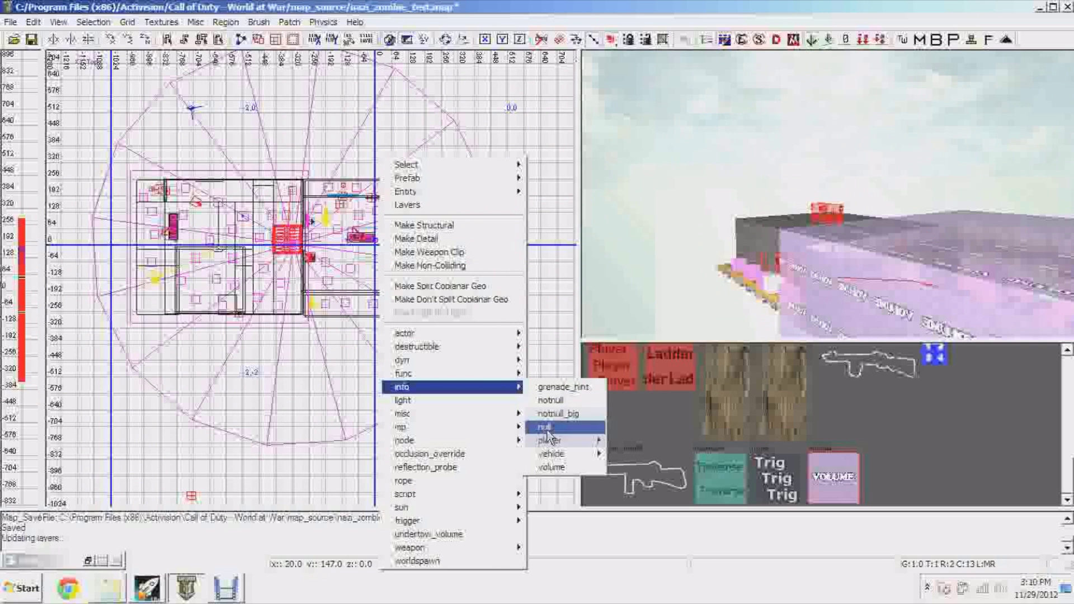
{"action": "left_click", "coordinate": [550, 466]}
{"action": "right_click_drag", "start_coordinate": [359, 296], "coordinate": [349, 359]}
{"action": "left_click_drag", "start_coordinate": [384, 258], "coordinate": [310, 242]}
{"action": "mouse_move", "coordinate": [722, 280]}
{"action": "right_mouse_down"}
{"action": "mouse_move", "coordinate": [795, 179]}
{"action": "mouse_move", "coordinate": [883, 158]}
{"action": "mouse_move", "coordinate": [847, 156]}
{"action": "mouse_move", "coordinate": [817, 174]}
{"action": "mouse_move", "coordinate": [770, 283]}
{"action": "right_mouse_up"}
{"action": "left_click_drag", "start_coordinate": [740, 282], "coordinate": [731, 281]}
{"action": "mouse_move", "coordinate": [857, 237]}
{"action": "right_mouse_down"}
{"action": "mouse_move", "coordinate": [861, 190]}
{"action": "mouse_move", "coordinate": [845, 185]}
{"action": "mouse_move", "coordinate": [839, 209]}
{"action": "mouse_move", "coordinate": [850, 225]}
{"action": "mouse_move", "coordinate": [744, 255]}
{"action": "right_mouse_up"}
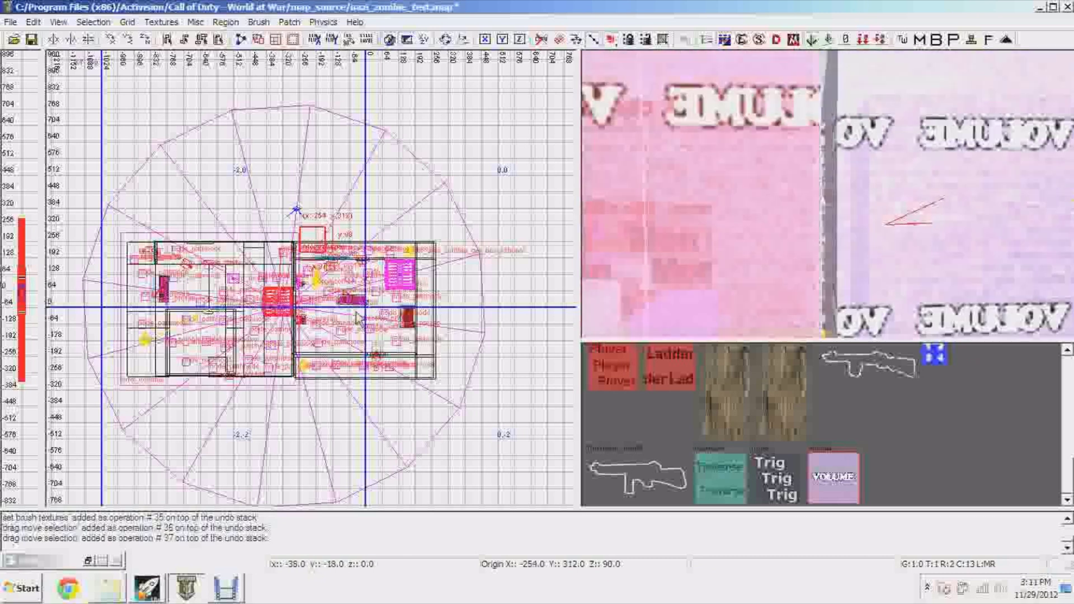
Step: Stretch the new info_volume to about 554 by 620 units so it encloses the whole second room
{"action": "scroll", "coordinate": [280, 224], "scroll_direction": "up", "scroll_amount": 2}
{"action": "mouse_move", "coordinate": [276, 190]}
{"action": "left_mouse_down"}
{"action": "mouse_move", "coordinate": [266, 370]}
{"action": "mouse_move", "coordinate": [291, 492]}
{"action": "mouse_move", "coordinate": [335, 481]}
{"action": "mouse_move", "coordinate": [355, 455]}
{"action": "mouse_move", "coordinate": [565, 467]}
{"action": "mouse_move", "coordinate": [551, 467]}
{"action": "left_mouse_up"}
{"action": "mouse_move", "coordinate": [1018, 145]}
{"action": "right_mouse_down"}
{"action": "mouse_move", "coordinate": [986, 170]}
{"action": "mouse_move", "coordinate": [986, 107]}
{"action": "mouse_move", "coordinate": [940, 106]}
{"action": "mouse_move", "coordinate": [937, 224]}
{"action": "right_mouse_up"}
Step: Open the new info_volume's entity properties and clear the leftover value beside the targetname key
{"action": "key", "text": "n"}
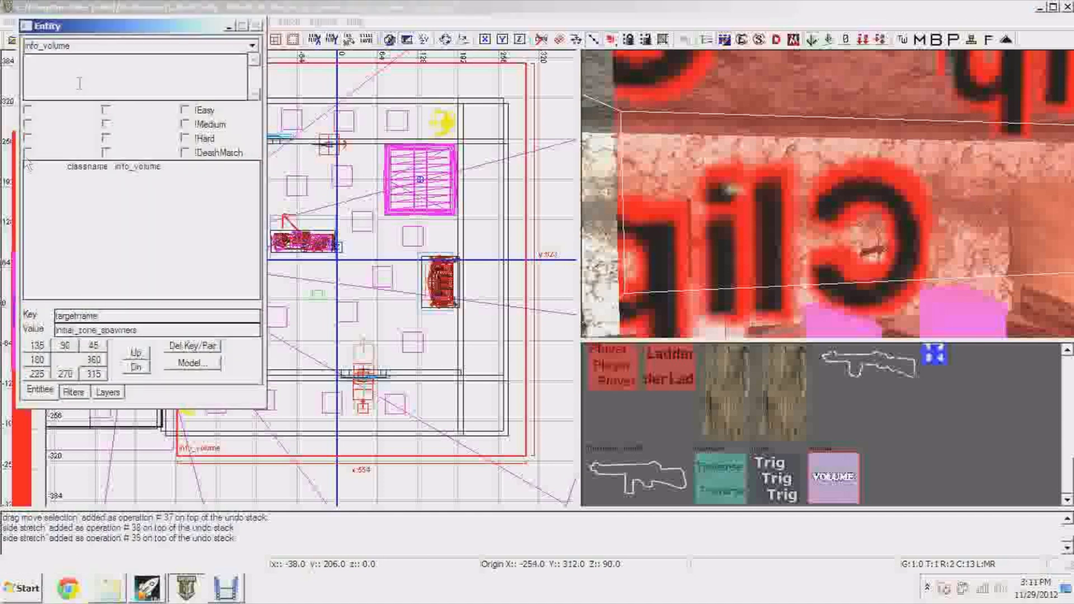
{"action": "left_click_drag", "start_coordinate": [149, 334], "coordinate": [54, 330]}
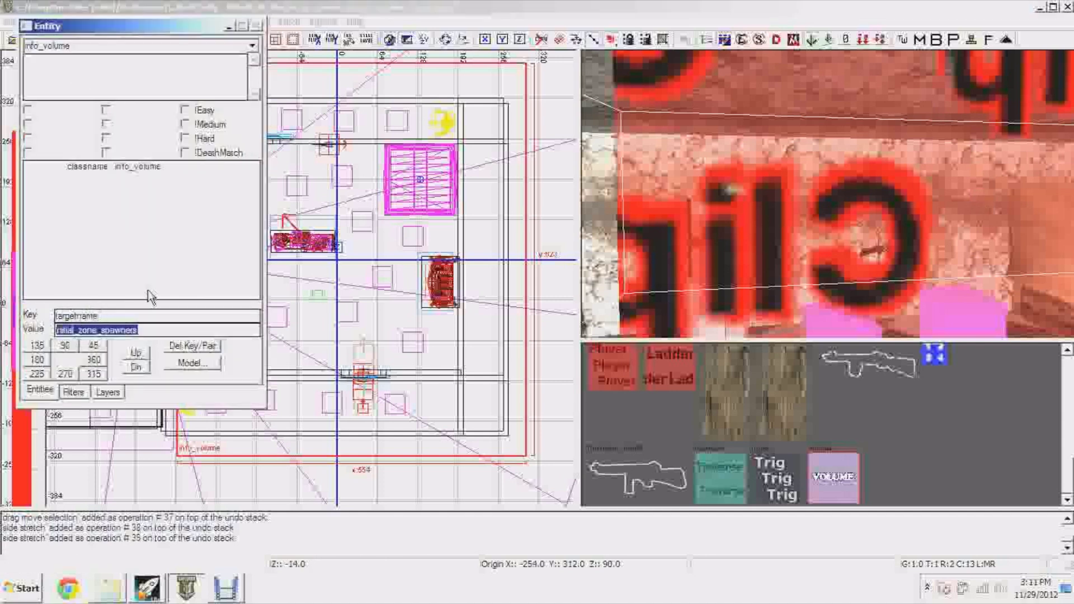
{"action": "key", "text": "BackSpace"}
{"action": "right_click_drag", "start_coordinate": [732, 195], "coordinate": [771, 196]}
{"action": "left_click", "coordinate": [229, 27]}
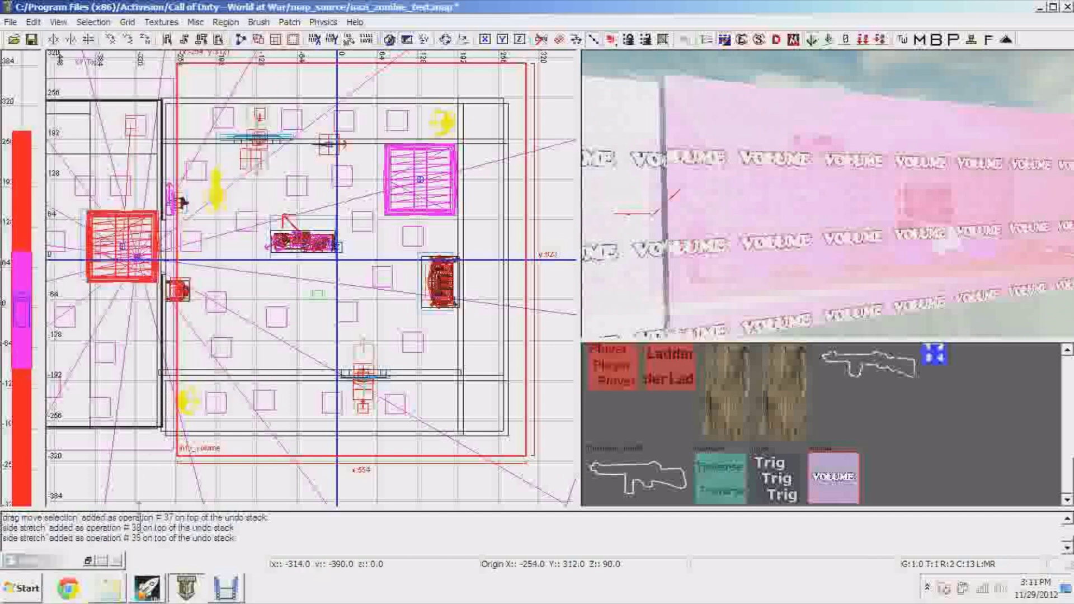
Step: Reopen the Documents copy of the nazi_zombie_test GSC file and review the add_adjacent_zone calls in dlc3_zone_init
{"action": "left_click", "coordinate": [111, 591]}
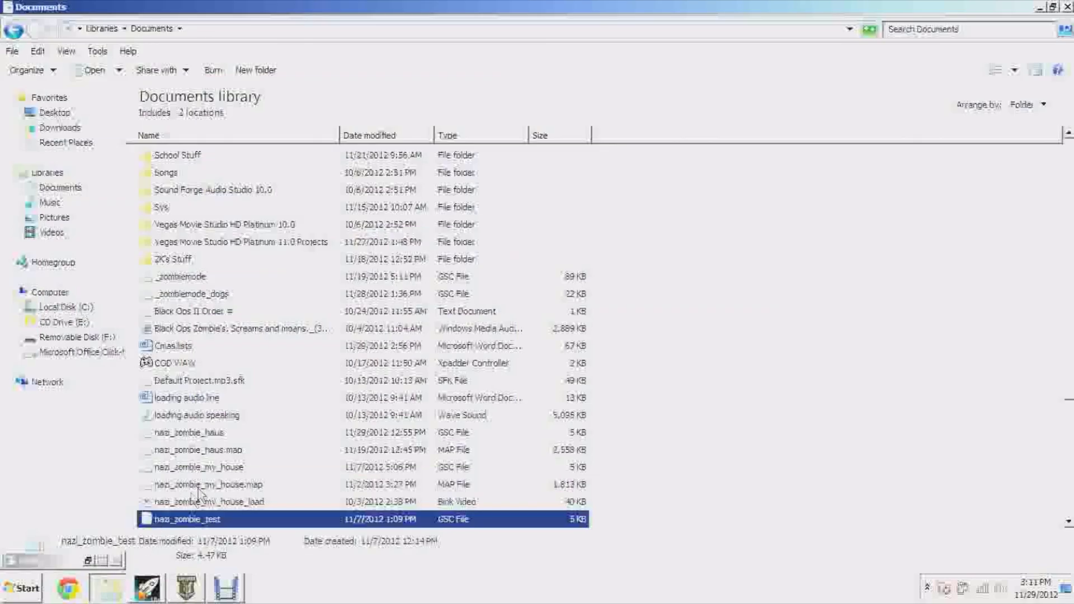
{"action": "right_click", "coordinate": [190, 526]}
{"action": "left_click", "coordinate": [237, 188]}
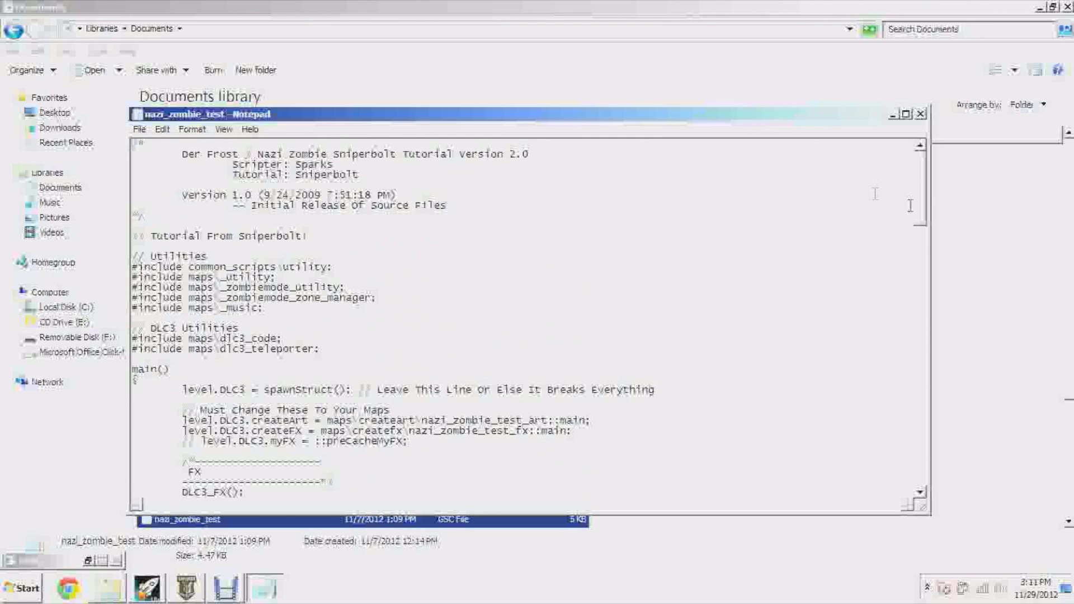
{"action": "left_click_drag", "start_coordinate": [923, 220], "coordinate": [898, 475]}
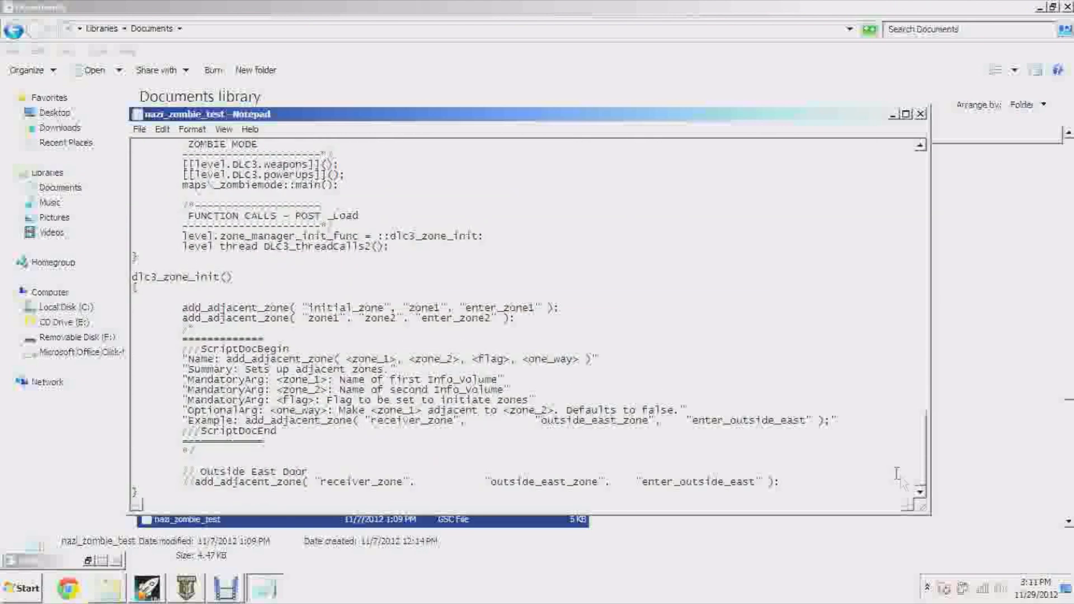
{"action": "left_click_drag", "start_coordinate": [184, 307], "coordinate": [529, 324]}
{"action": "left_click", "coordinate": [538, 324]}
{"action": "left_click_drag", "start_coordinate": [311, 308], "coordinate": [376, 321]}
Step: Start a third add_adjacent_zone call below the existing two, with zone2 as its first zone
{"action": "left_click", "coordinate": [518, 319]}
{"action": "key", "text": "Return"}
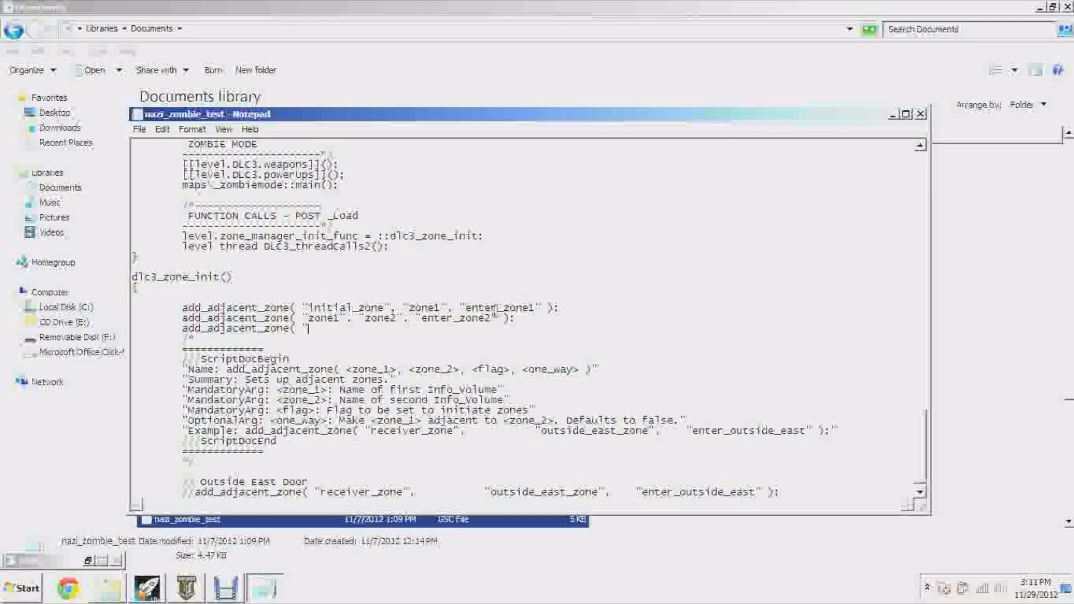
{"action": "double_click", "coordinate": [463, 319]}
{"action": "left_click", "coordinate": [394, 330]}
Step: Complete the third add_adjacent_zone call with 789zone as the second zone and enter_789zone as the flag
{"action": "type", "text": "man"}
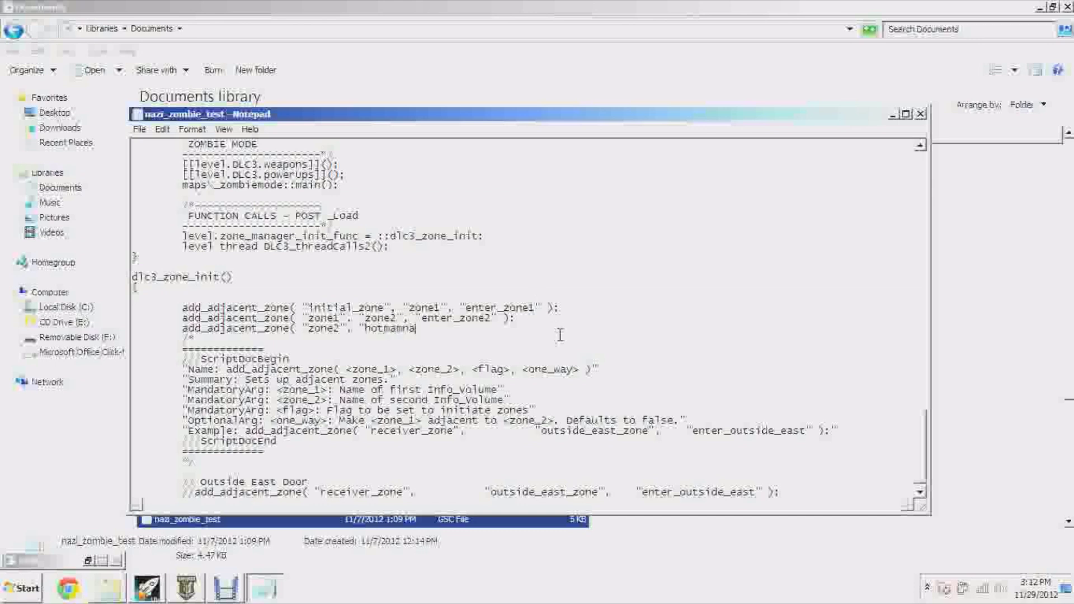
{"action": "key", "text": "BackSpace"}
{"action": "key", "text": "BackSpace"}
{"action": "key", "text": "BackSpace"}
{"action": "key", "text": "BackSpace"}
{"action": "type", "text": "789"}
{"action": "type", "text": "zone\", \"enter_78"}
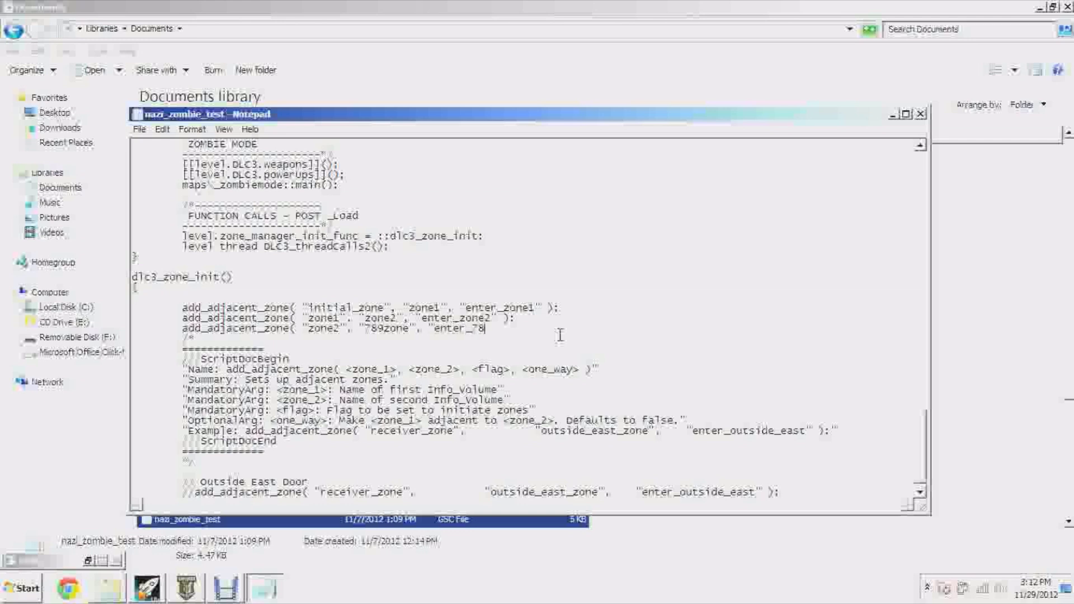
{"action": "type", "text": "9zone\" );"}
{"action": "left_click_drag", "start_coordinate": [545, 329], "coordinate": [182, 328]}
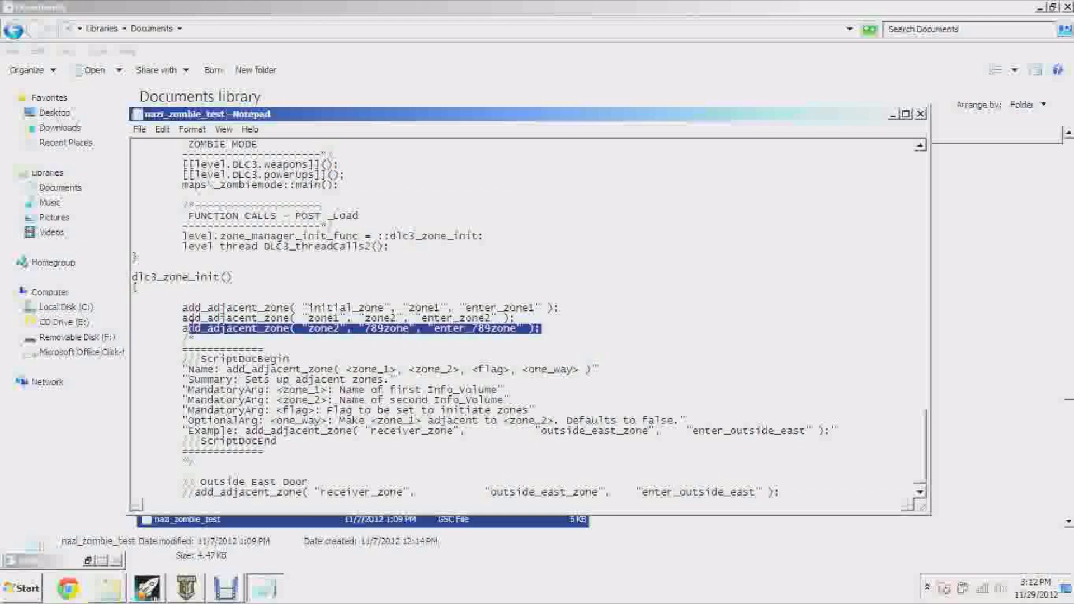
{"action": "left_click", "coordinate": [478, 320]}
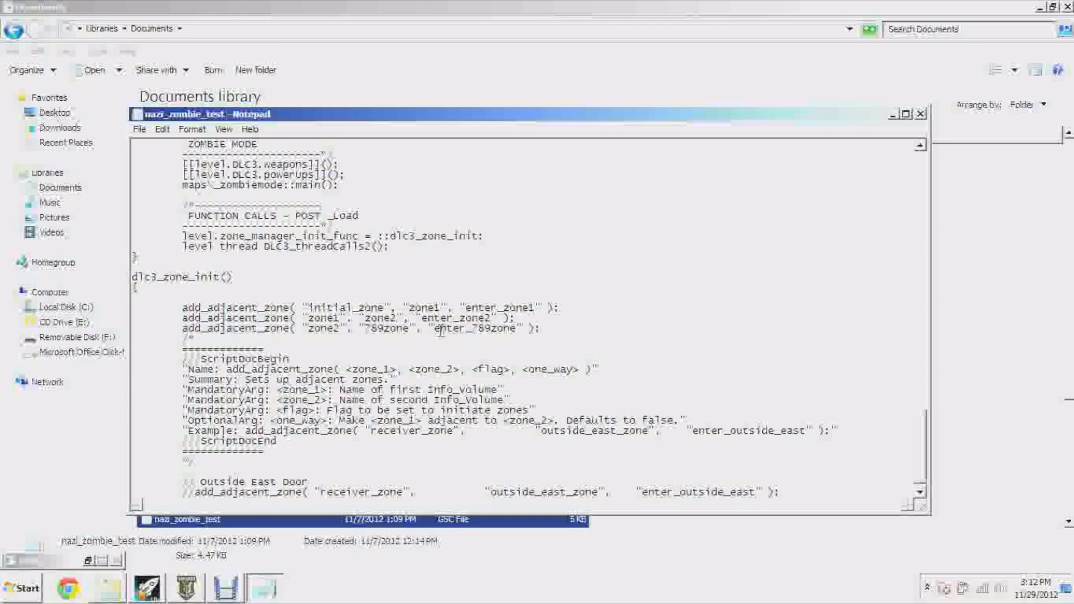
Step: Set the new info_volume's targetname to 789zone in Radiant, matching the second zone of the script's third call
{"action": "left_click", "coordinate": [182, 594]}
{"action": "key", "text": "n"}
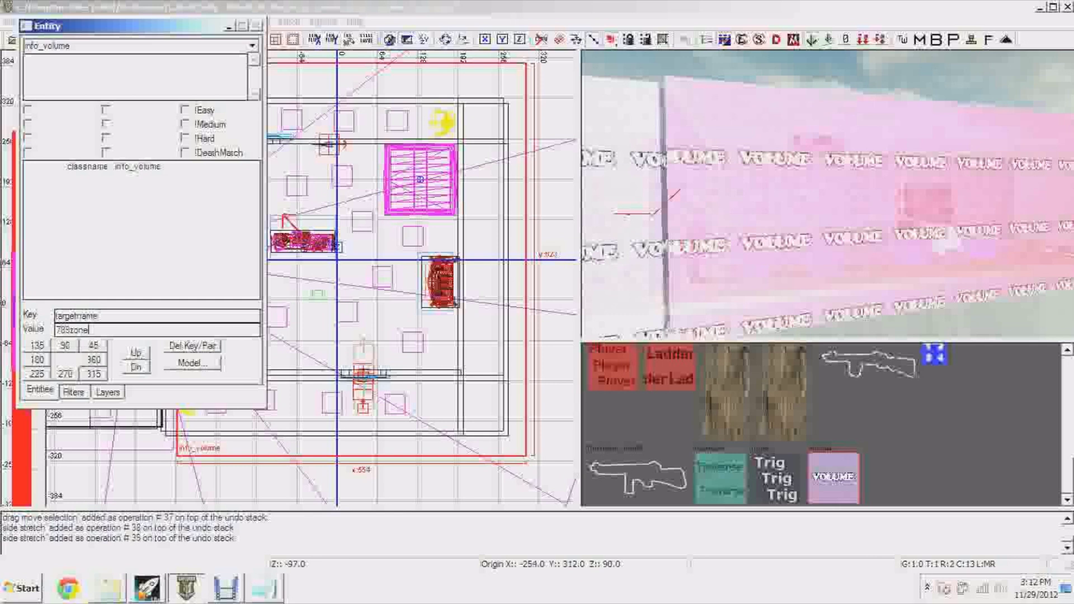
{"action": "left_click", "coordinate": [264, 589]}
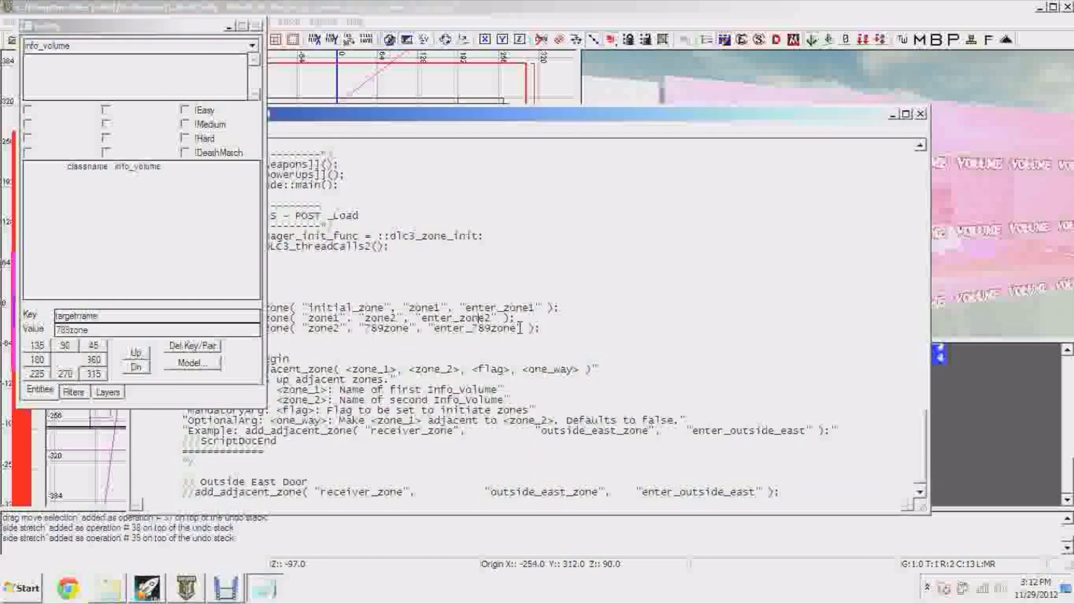
{"action": "left_click", "coordinate": [117, 330]}
{"action": "key", "text": "Return"}
{"action": "right_click_drag", "start_coordinate": [833, 185], "coordinate": [740, 216]}
{"action": "left_click", "coordinate": [268, 591]}
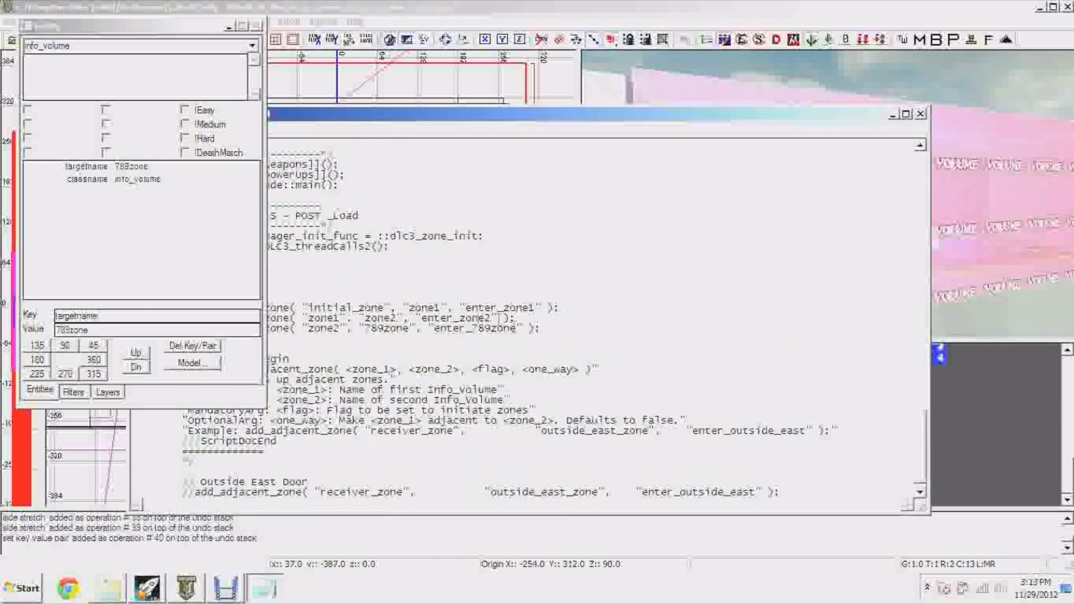
{"action": "left_click", "coordinate": [228, 29]}
{"action": "left_click", "coordinate": [229, 27]}
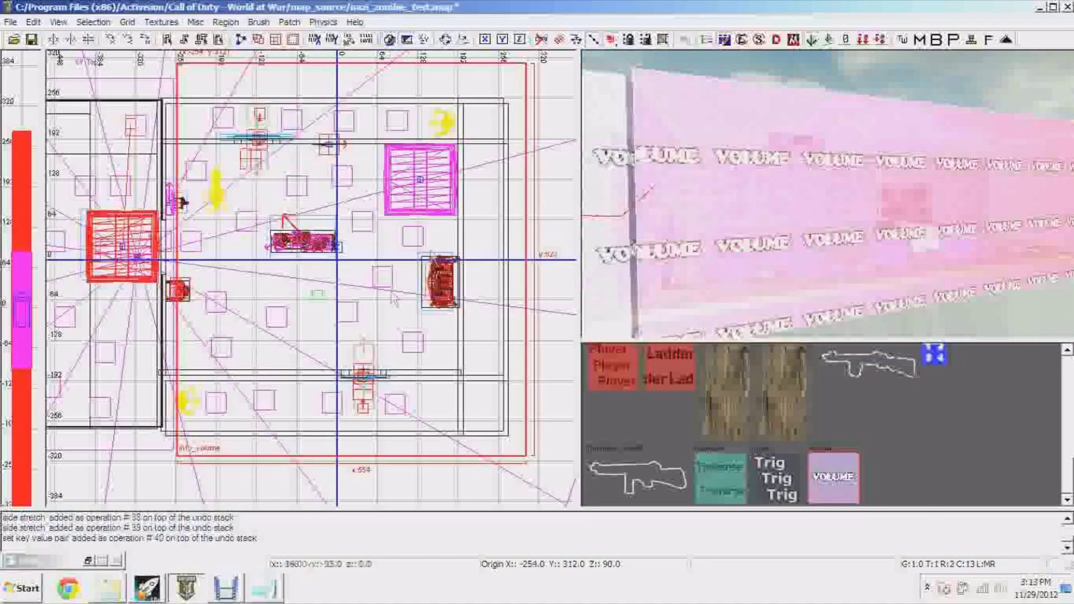
Step: Try removing the 789zone add_adjacent_zone call from dlc3_zone_init, undoing and redoing the deletion
{"action": "left_click", "coordinate": [265, 589]}
{"action": "left_click_drag", "start_coordinate": [532, 319], "coordinate": [551, 342]}
{"action": "key", "text": "Delete"}
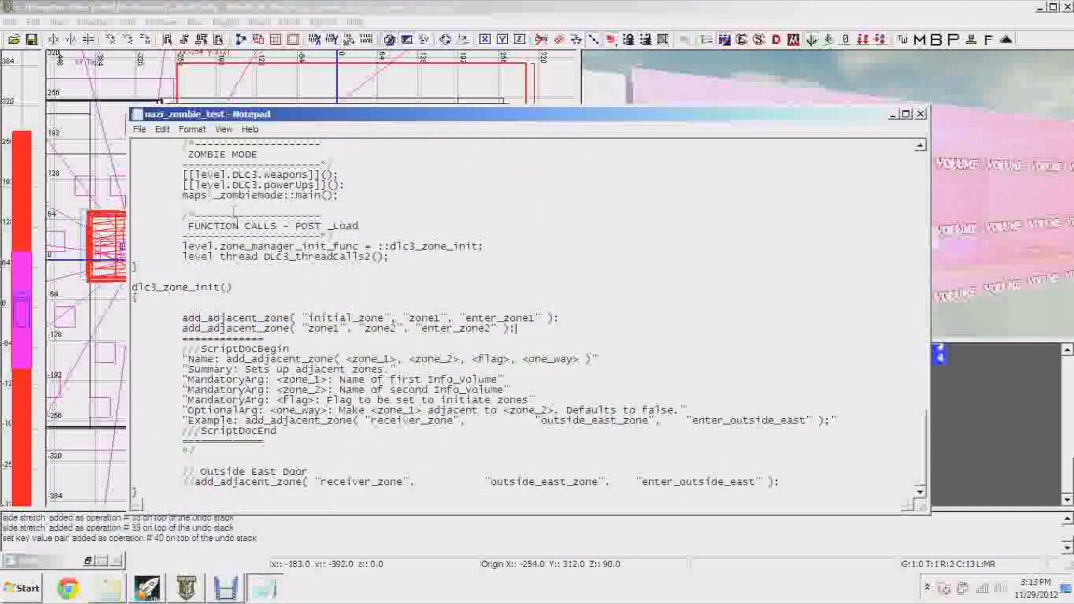
{"action": "left_click", "coordinate": [163, 130]}
{"action": "left_click", "coordinate": [162, 140]}
{"action": "left_click", "coordinate": [161, 129]}
{"action": "left_click", "coordinate": [245, 166]}
{"action": "left_click", "coordinate": [163, 129]}
{"action": "left_click", "coordinate": [170, 142]}
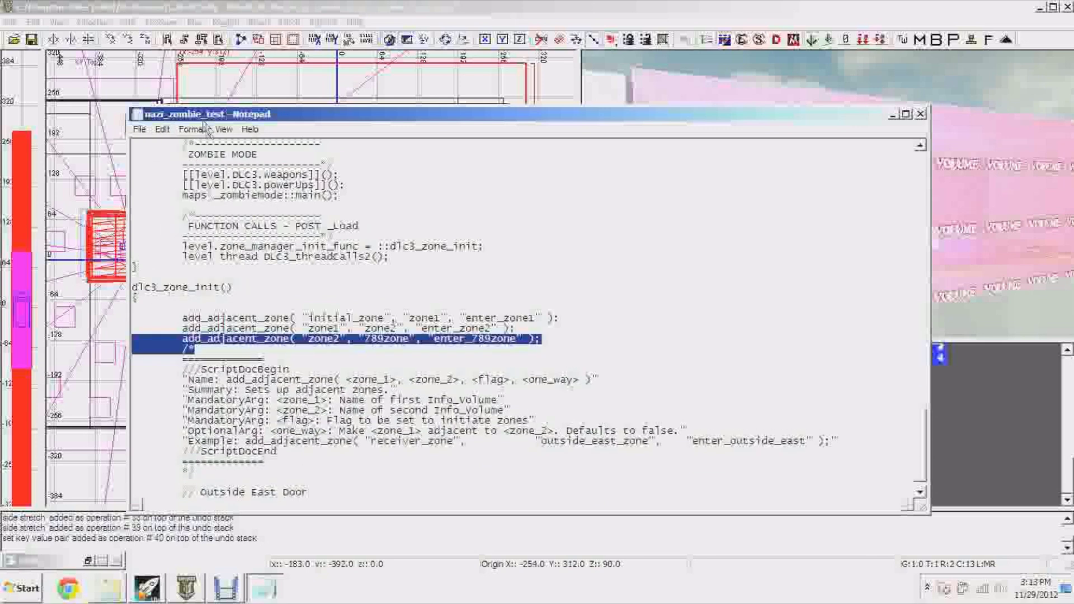
{"action": "left_click", "coordinate": [162, 130]}
{"action": "left_click", "coordinate": [190, 164]}
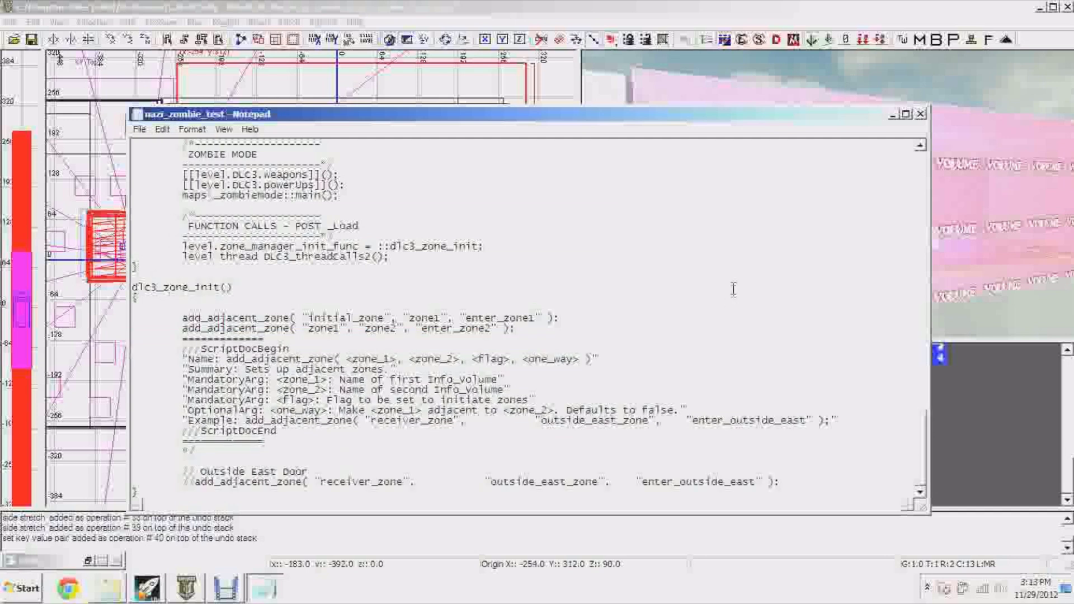
Step: Close the GSC script without saving, then reopen nazi_zombie_test from Documents at the dlc3_zone_init calls
{"action": "left_click", "coordinate": [920, 114]}
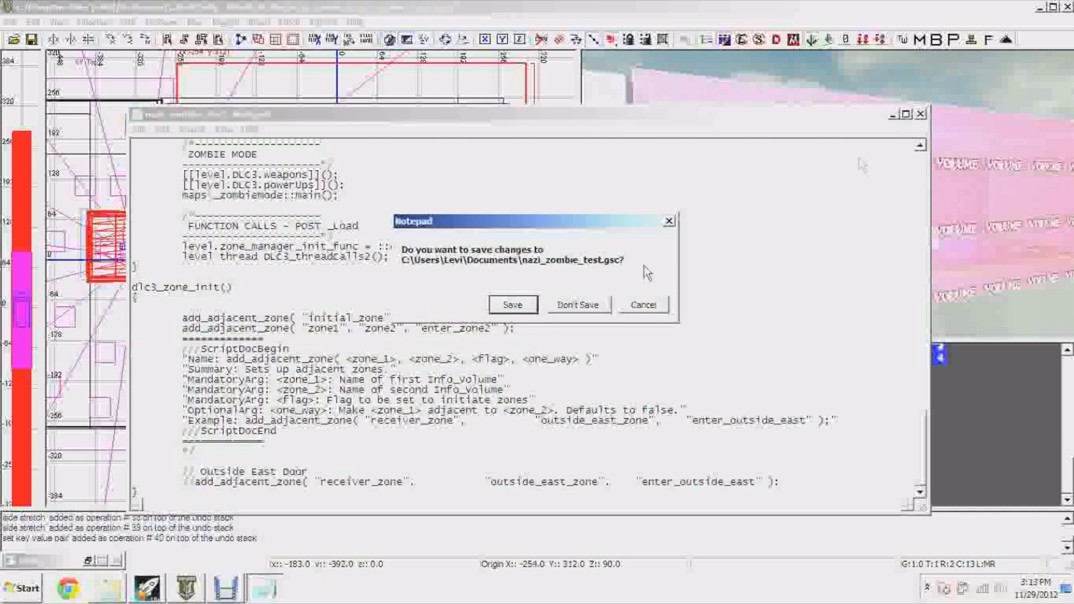
{"action": "left_click", "coordinate": [909, 371]}
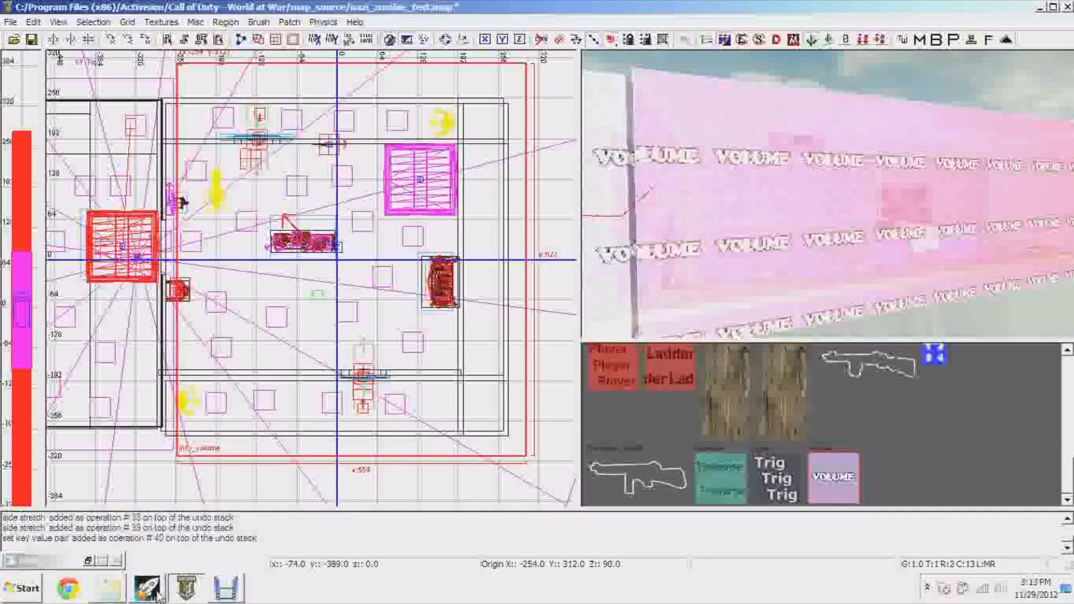
{"action": "left_click", "coordinate": [112, 589]}
{"action": "right_click", "coordinate": [236, 521]}
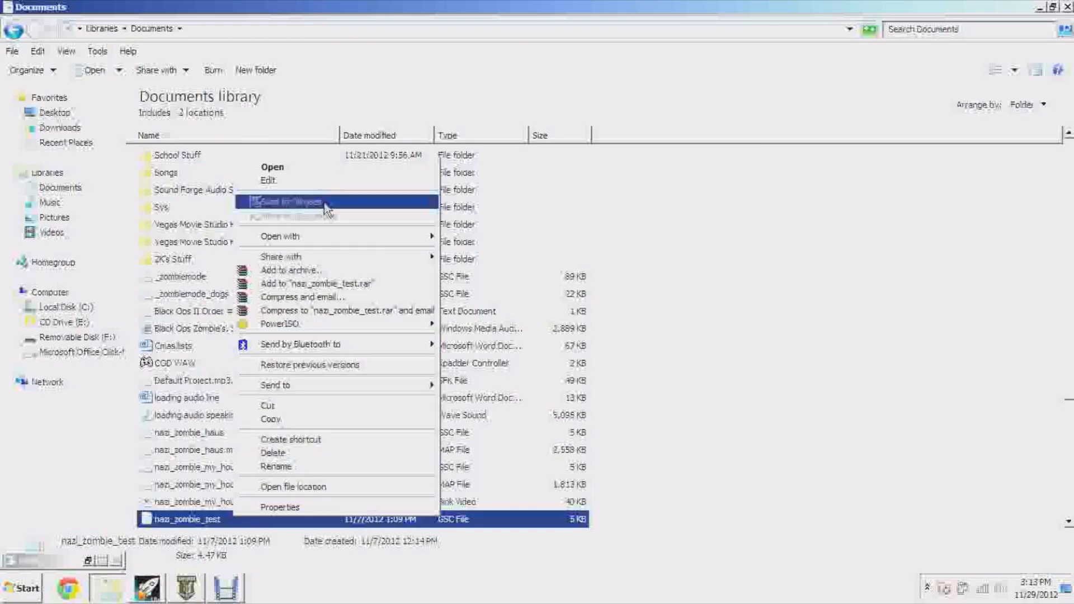
{"action": "left_click", "coordinate": [331, 189]}
{"action": "left_click_drag", "start_coordinate": [919, 164], "coordinate": [919, 436]}
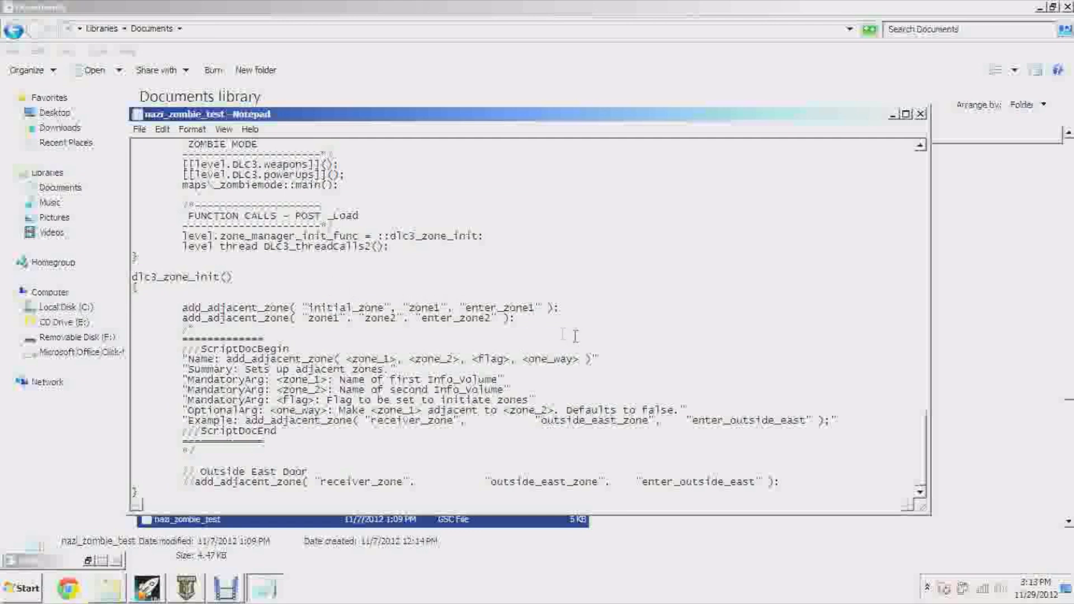
Step: Try renaming zone1 to zone9 in both add_adjacent_zone calls, with flag enter_zone9, and close the script without saving
{"action": "key", "text": "BackSpace"}
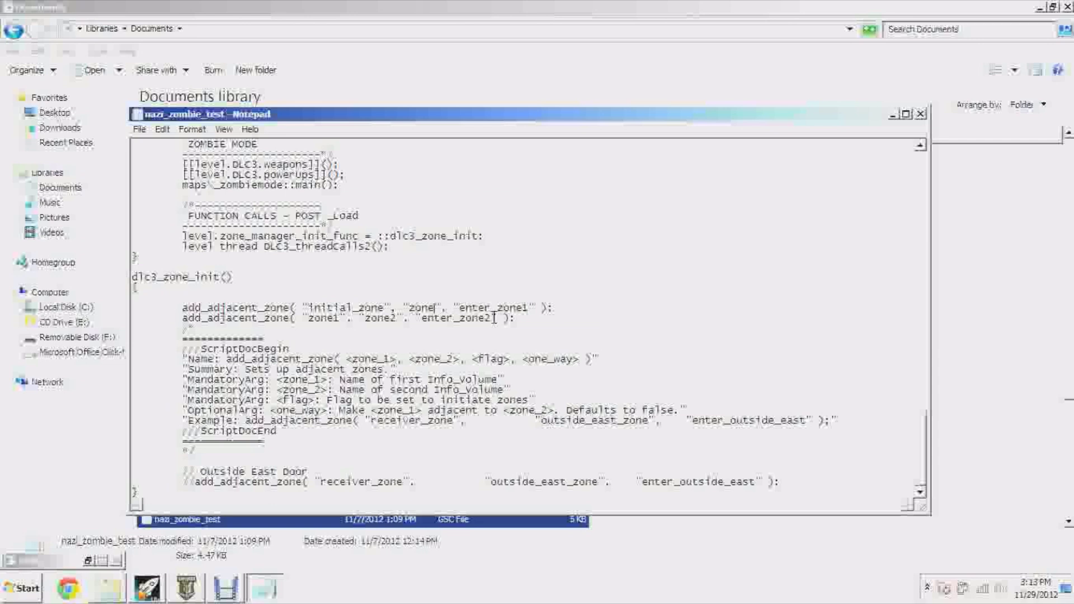
{"action": "type", "text": "9"}
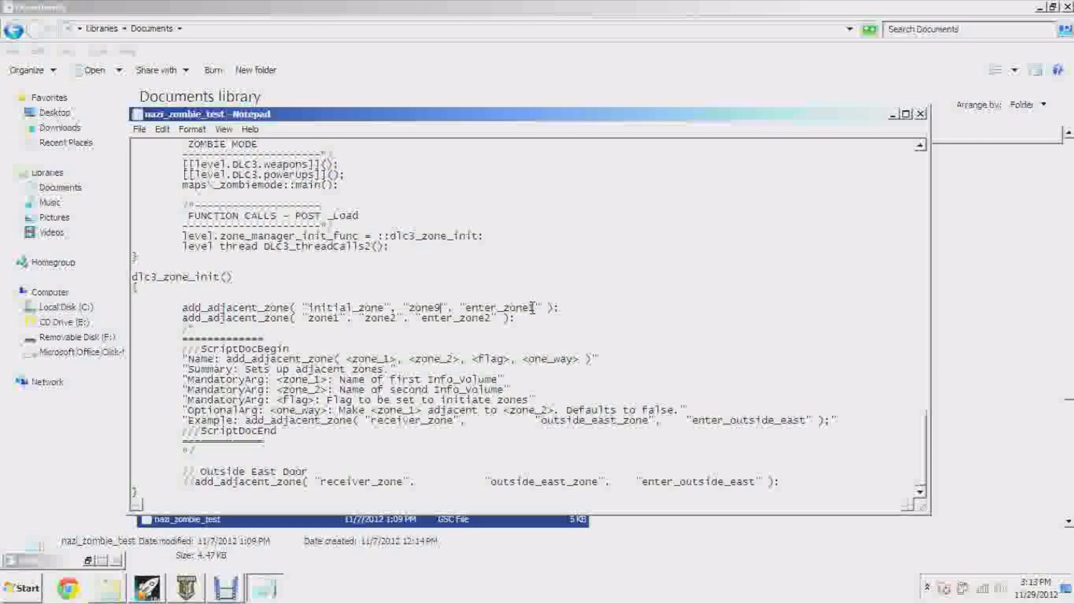
{"action": "key", "text": "BackSpace"}
{"action": "type", "text": "e"}
{"action": "key", "text": "BackSpace"}
{"action": "type", "text": "9"}
{"action": "left_click", "coordinate": [342, 318]}
{"action": "key", "text": "BackSpace"}
{"action": "type", "text": "9"}
{"action": "left_click", "coordinate": [920, 115]}
{"action": "left_click", "coordinate": [580, 305]}
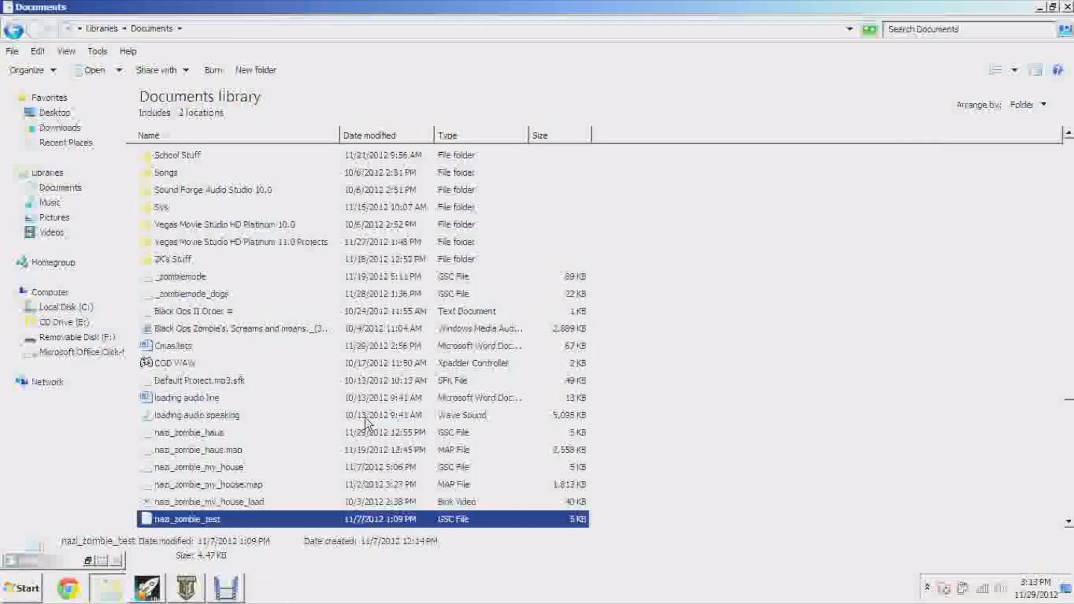
Step: Return to Radiant and change the selected info_volume's targetname to zone1
{"action": "left_click", "coordinate": [186, 587]}
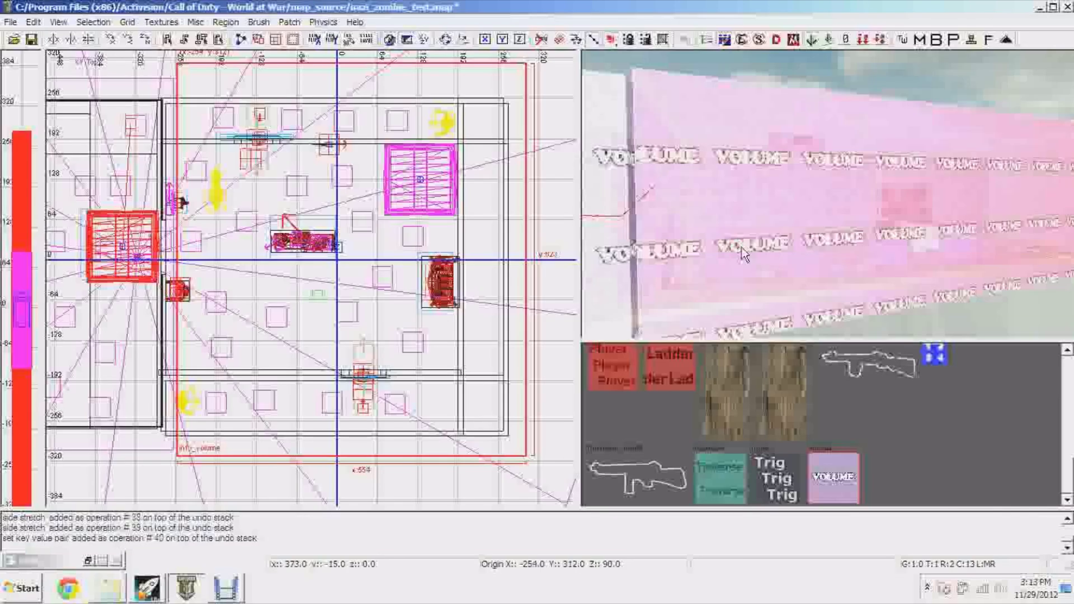
{"action": "key", "text": "n"}
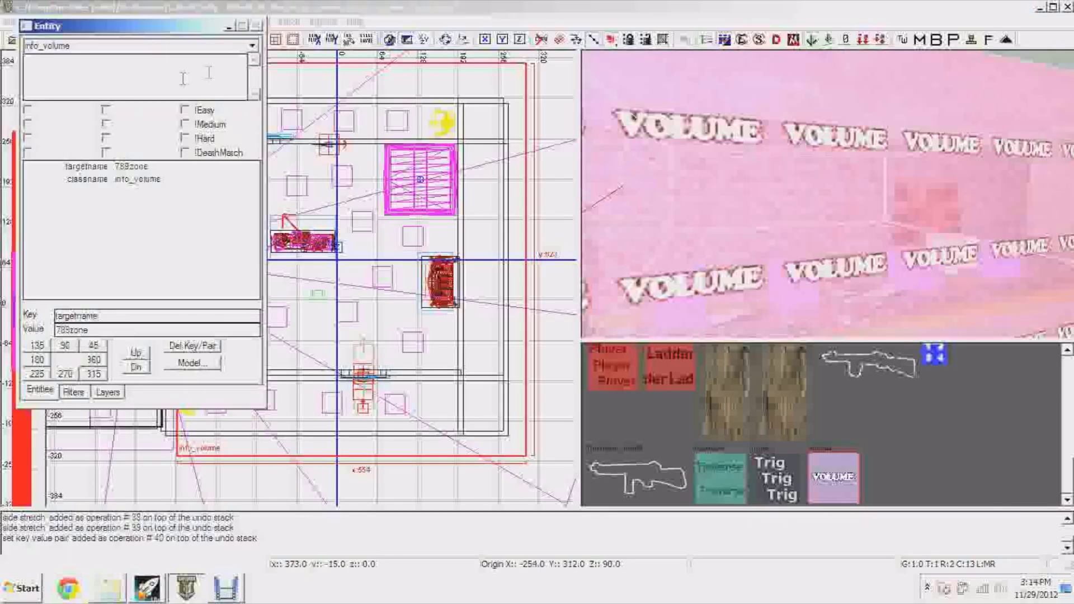
{"action": "left_click", "coordinate": [156, 169]}
{"action": "key", "text": "BackSpace"}
{"action": "key", "text": "BackSpace"}
{"action": "key", "text": "BackSpace"}
{"action": "key", "text": "BackSpace"}
{"action": "key", "text": "BackSpace"}
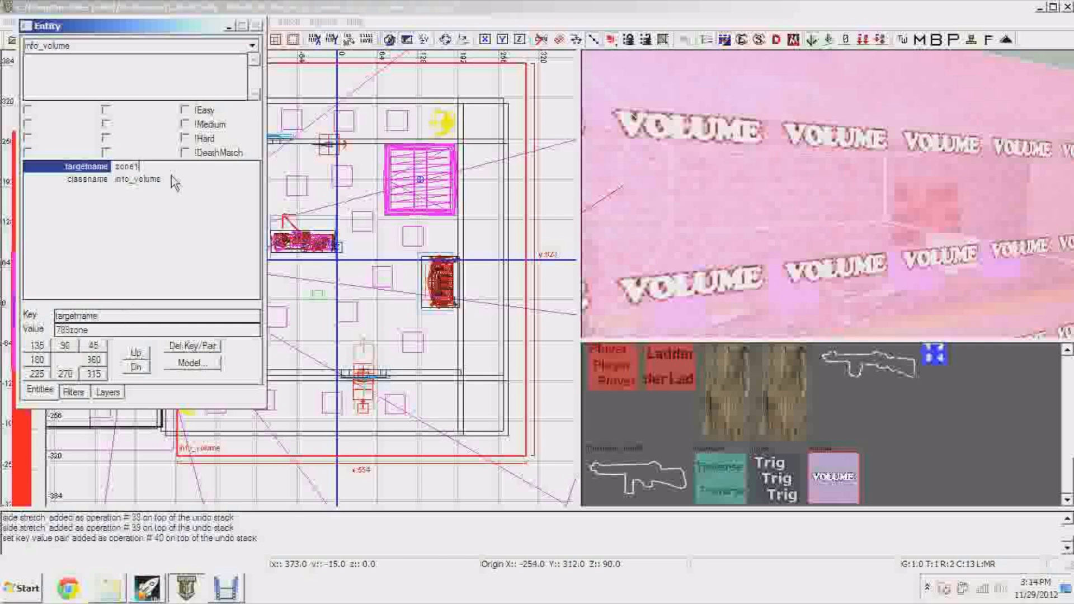
Step: Add a target key with the value zone1_spawners to the info_volume
{"action": "left_click_drag", "start_coordinate": [113, 317], "coordinate": [11, 326]}
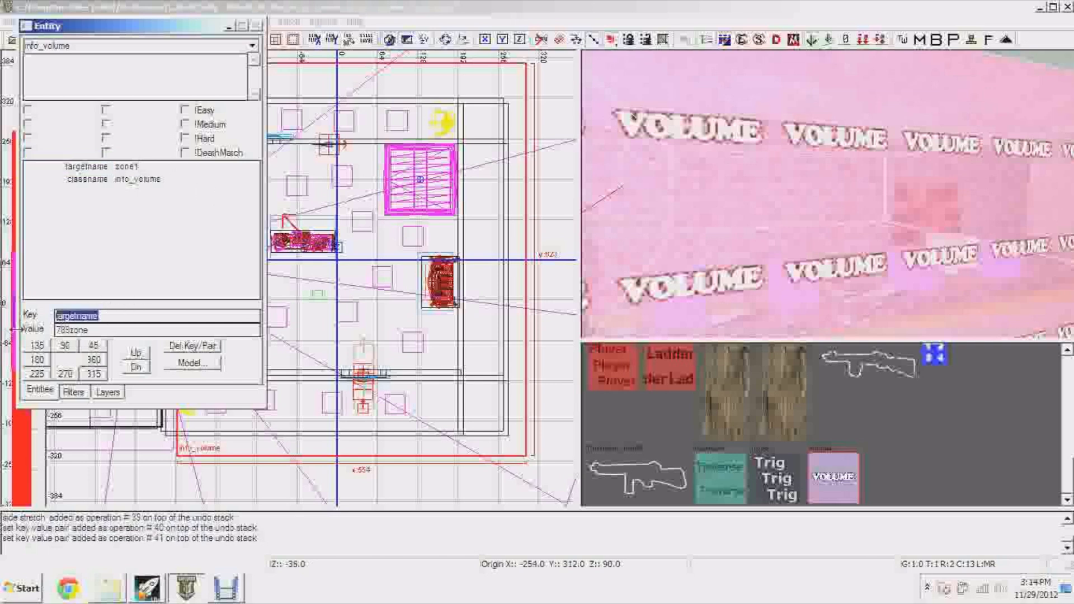
{"action": "key", "text": "Left"}
{"action": "key", "text": "Delete"}
{"action": "type", "text": "t"}
{"action": "key", "text": "Right"}
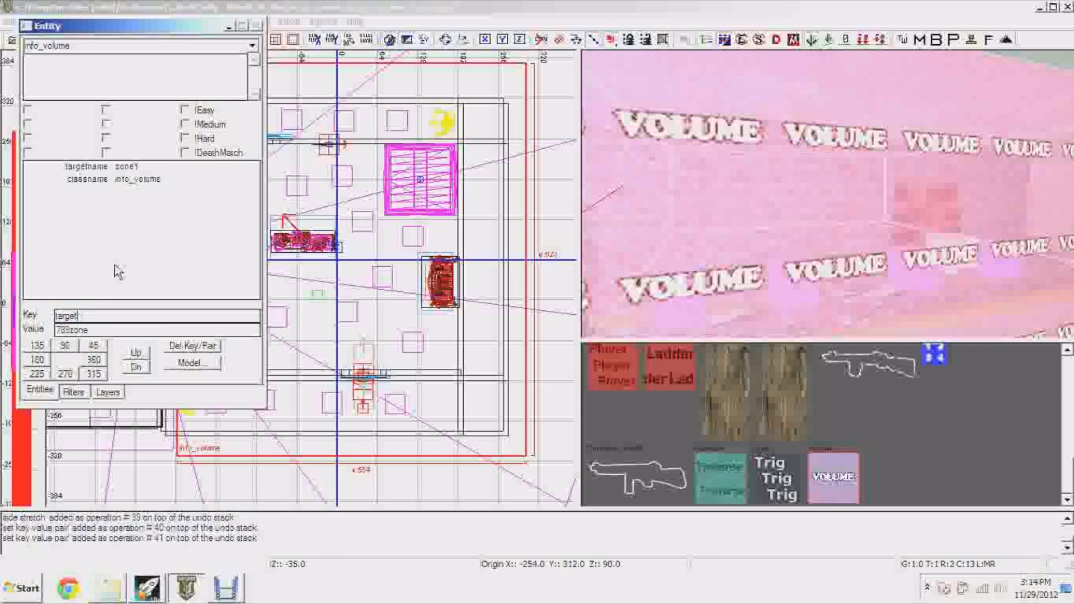
{"action": "key", "text": "Return"}
{"action": "type", "text": "zone1_spawners"}
{"action": "key", "text": "Return"}
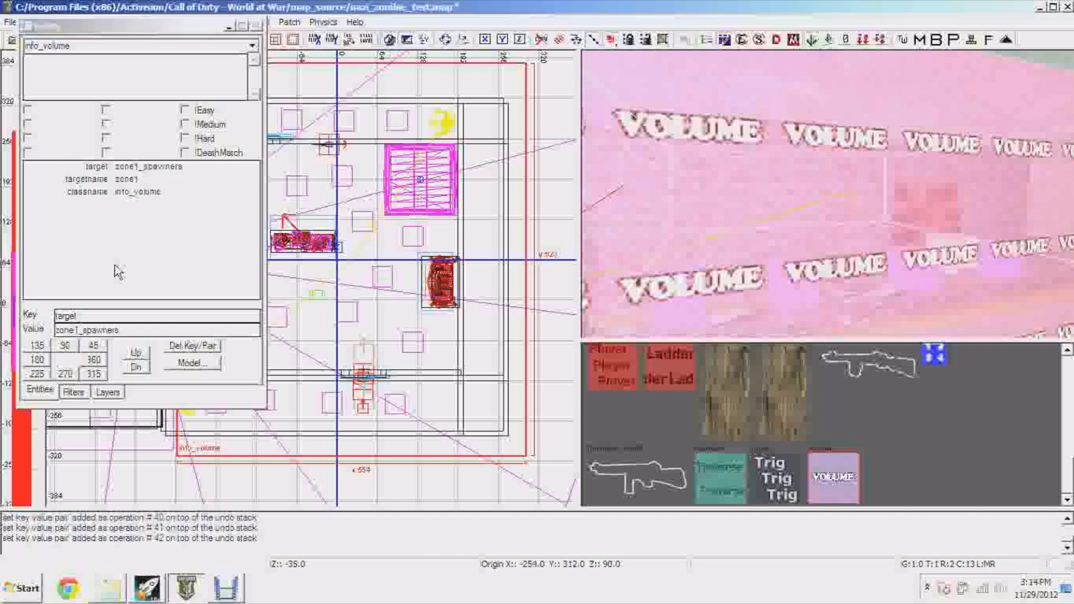
Step: Select both zombie spawners for this zone and set their targetname to zone1_spawners
{"action": "left_click", "coordinate": [229, 26]}
{"action": "right_click_drag", "start_coordinate": [858, 209], "coordinate": [786, 255]}
{"action": "key", "text": "Escape"}
{"action": "left_click", "coordinate": [769, 217], "text": "shift"}
{"action": "left_click", "coordinate": [786, 254], "text": "shift"}
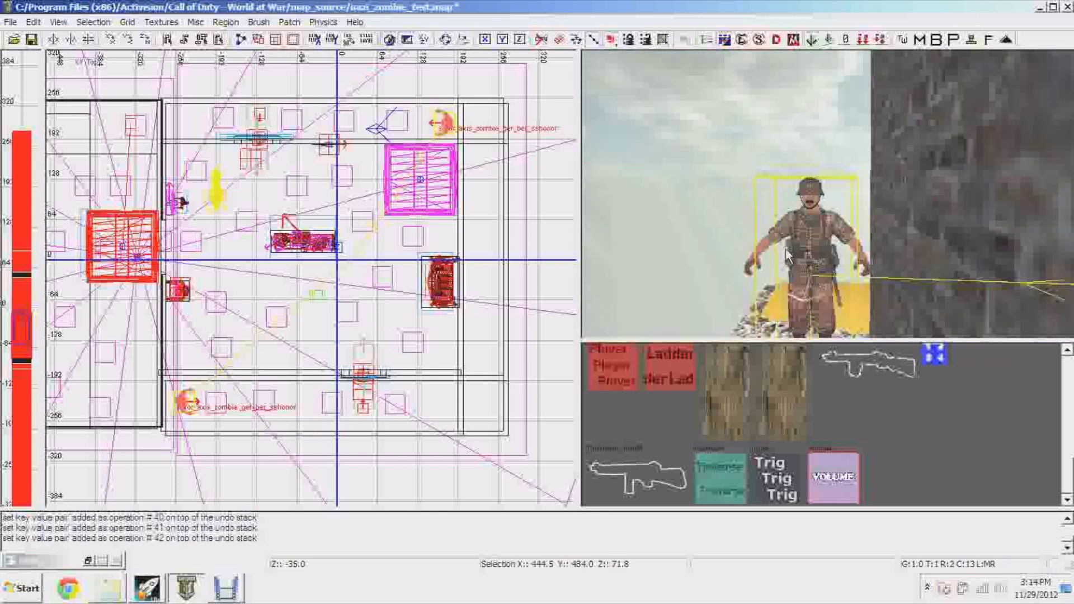
{"action": "key", "text": "n"}
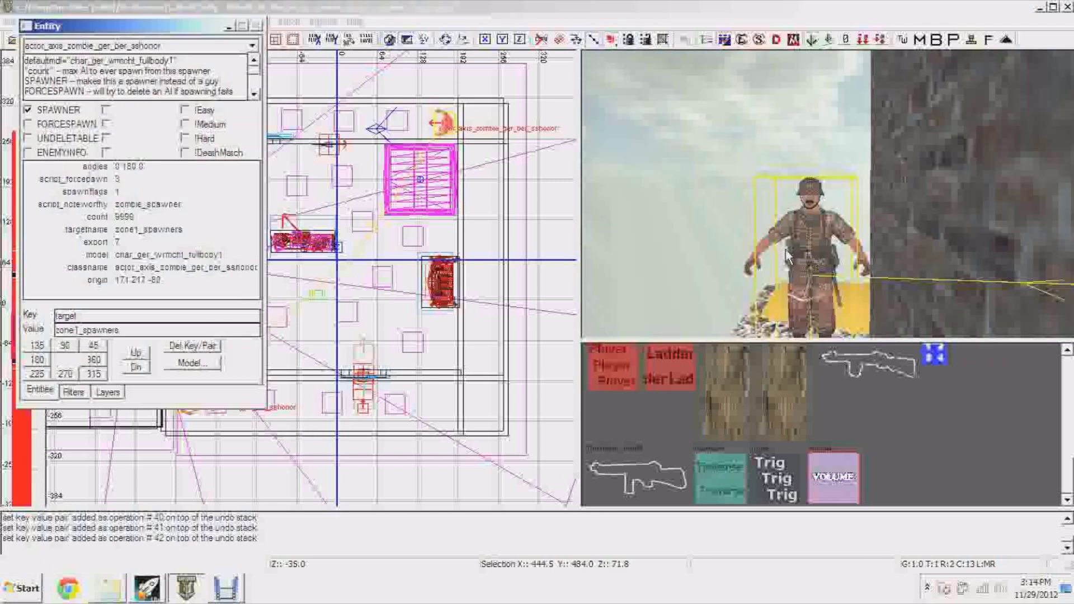
{"action": "left_click", "coordinate": [97, 316]}
{"action": "type", "text": "targetname"}
{"action": "key", "text": "Tab"}
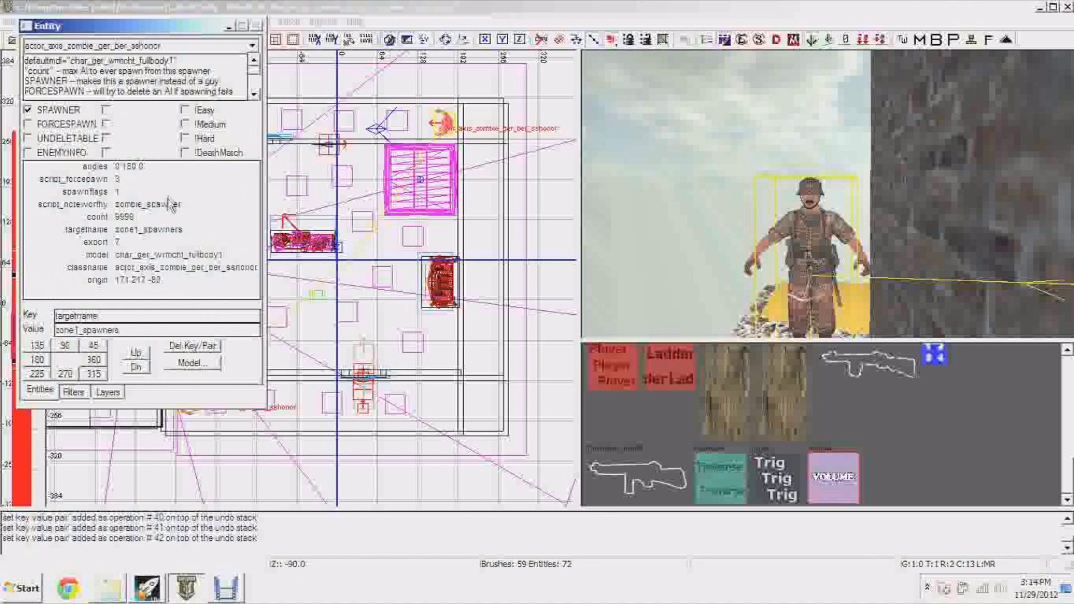
{"action": "key", "text": "Return"}
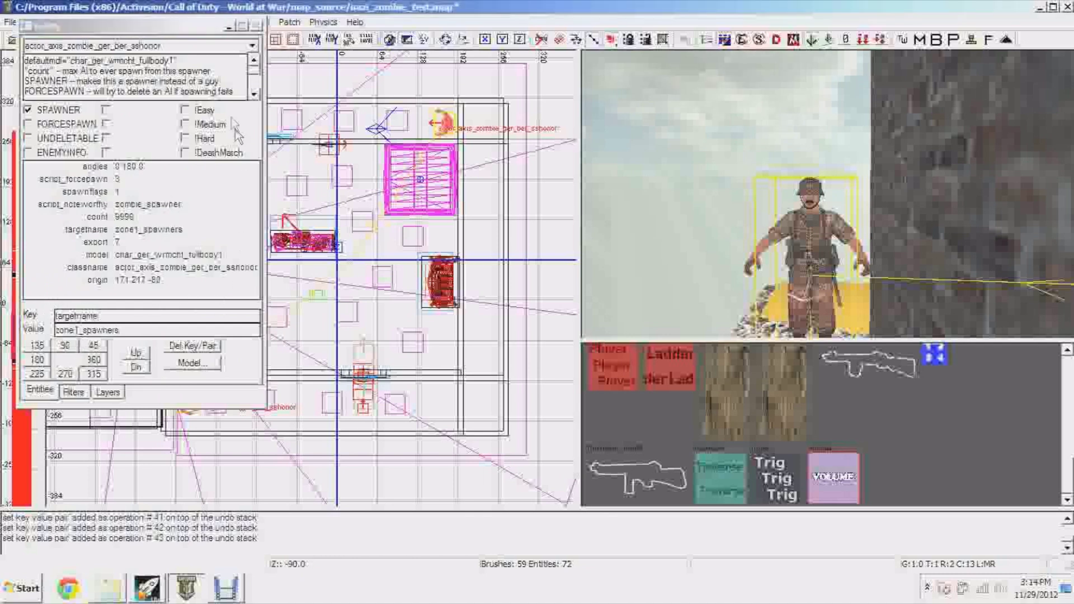
{"action": "key", "text": "n"}
{"action": "key", "text": "Escape"}
Step: Find the door's trigger_use brush and examine its script_flag in the entity properties
{"action": "mouse_move", "coordinate": [806, 194]}
{"action": "right_mouse_down"}
{"action": "mouse_move", "coordinate": [817, 212]}
{"action": "mouse_move", "coordinate": [850, 218]}
{"action": "mouse_move", "coordinate": [872, 207]}
{"action": "mouse_move", "coordinate": [925, 243]}
{"action": "right_mouse_up"}
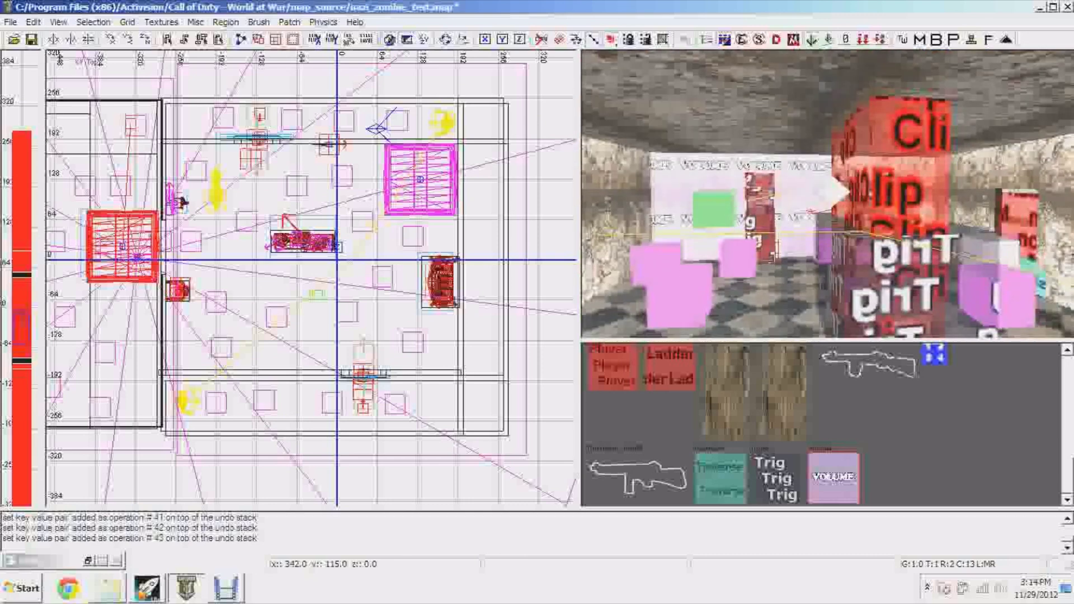
{"action": "right_click", "coordinate": [885, 210]}
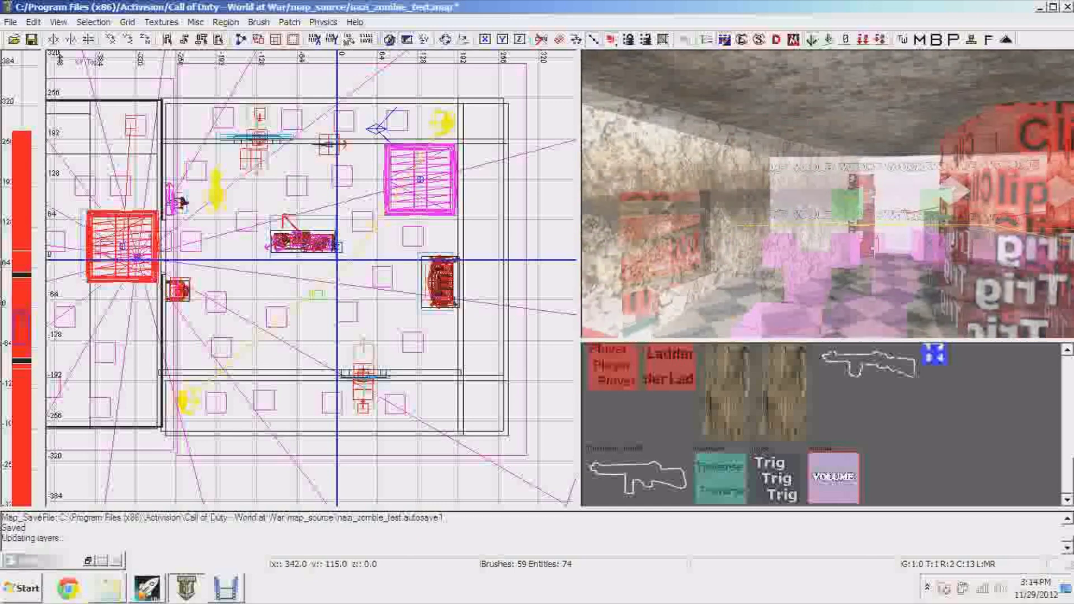
{"action": "mouse_move", "coordinate": [906, 231]}
{"action": "right_mouse_down"}
{"action": "mouse_move", "coordinate": [890, 199]}
{"action": "mouse_move", "coordinate": [887, 235]}
{"action": "mouse_move", "coordinate": [779, 184]}
{"action": "mouse_move", "coordinate": [828, 202]}
{"action": "mouse_move", "coordinate": [839, 190]}
{"action": "mouse_move", "coordinate": [751, 173]}
{"action": "mouse_move", "coordinate": [860, 266]}
{"action": "mouse_move", "coordinate": [873, 235]}
{"action": "mouse_move", "coordinate": [880, 264]}
{"action": "mouse_move", "coordinate": [839, 224]}
{"action": "mouse_move", "coordinate": [755, 197]}
{"action": "right_mouse_up"}
{"action": "mouse_move", "coordinate": [824, 213]}
{"action": "right_mouse_down"}
{"action": "mouse_move", "coordinate": [856, 179]}
{"action": "mouse_move", "coordinate": [839, 196]}
{"action": "mouse_move", "coordinate": [805, 191]}
{"action": "mouse_move", "coordinate": [840, 184]}
{"action": "mouse_move", "coordinate": [814, 226]}
{"action": "right_mouse_up"}
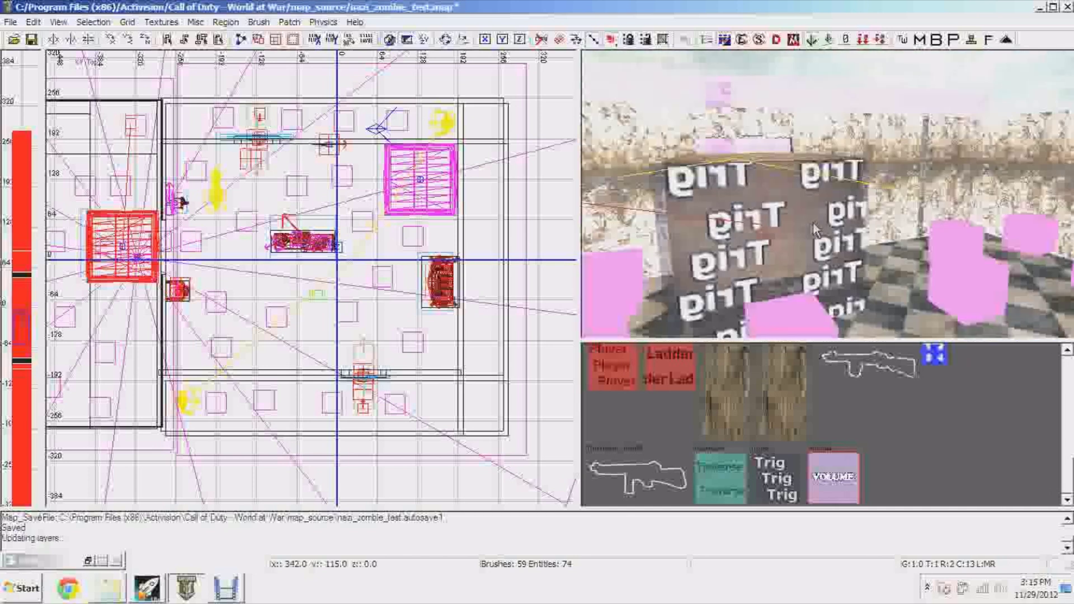
{"action": "left_click", "coordinate": [804, 230], "text": "shift"}
{"action": "key", "text": "n"}
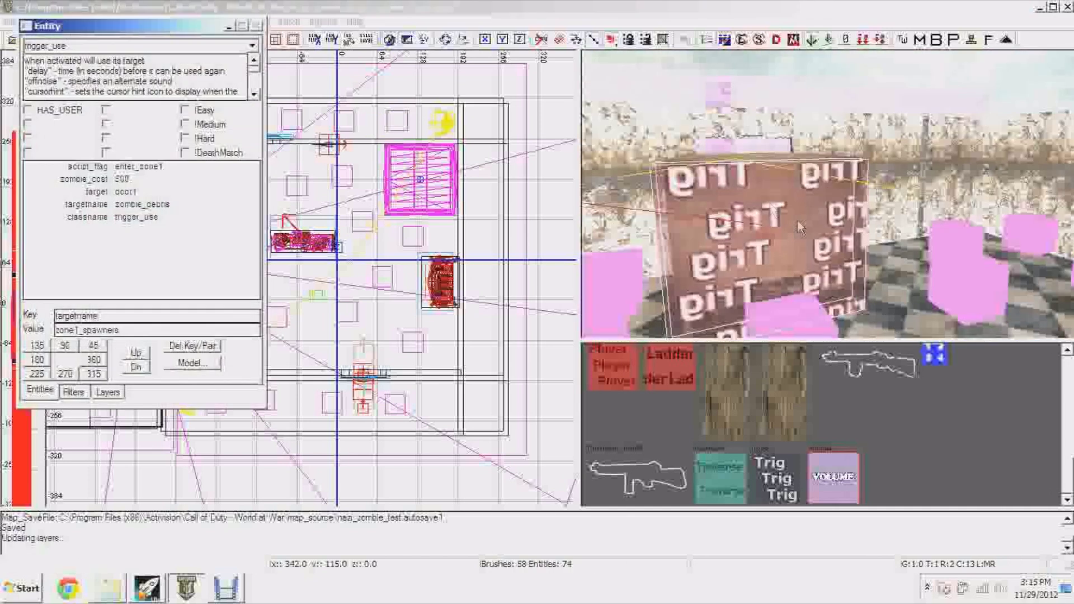
{"action": "left_click", "coordinate": [102, 167]}
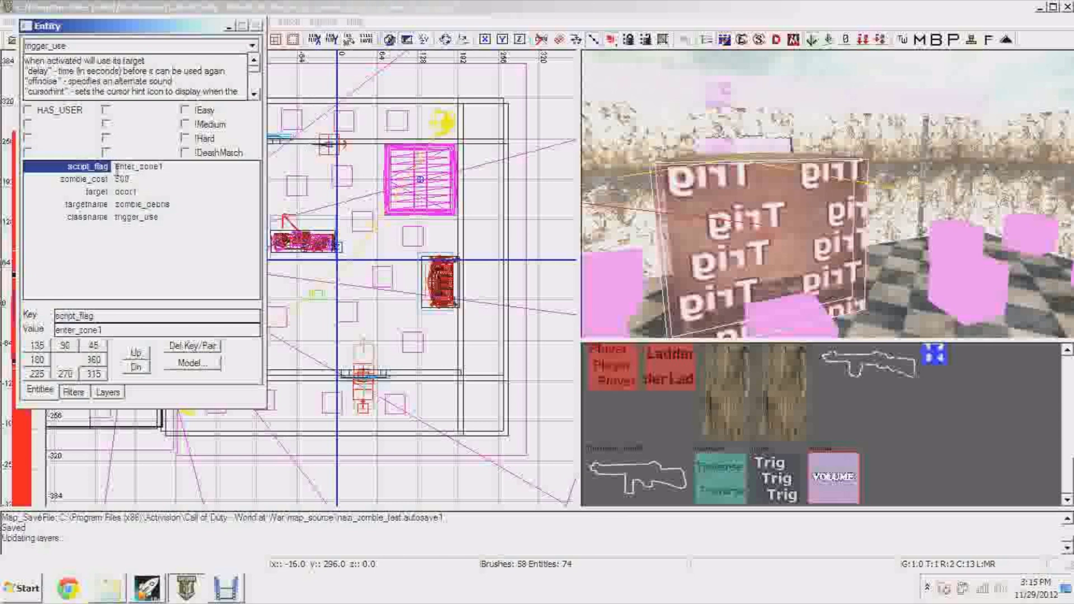
{"action": "left_click", "coordinate": [230, 27]}
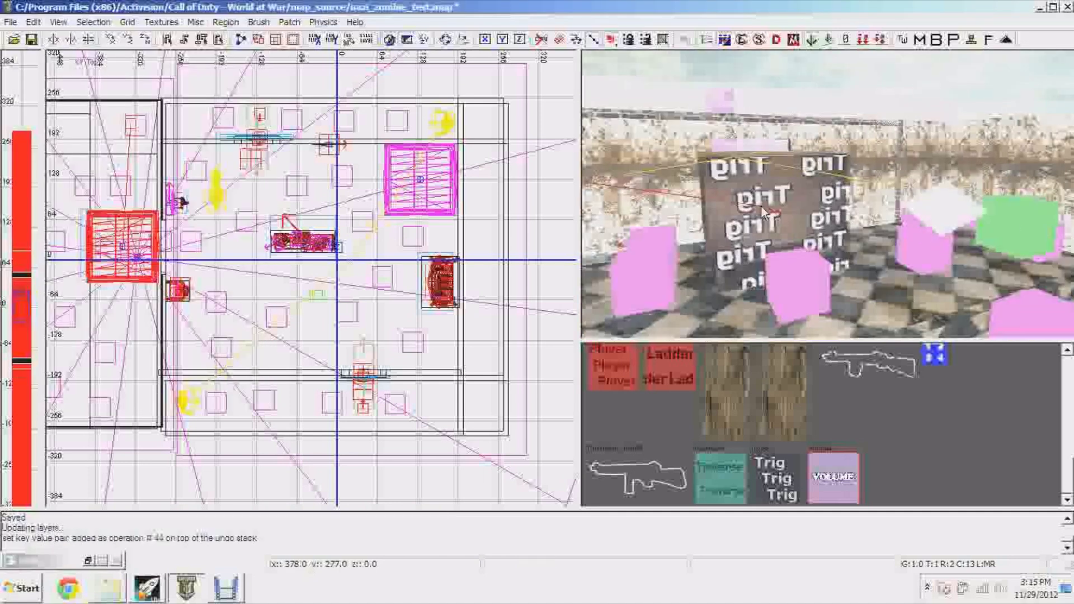
Step: Find the zombie dog spawner beside the info_volume and examine its entity properties
{"action": "right_click_drag", "start_coordinate": [762, 209], "coordinate": [779, 197], "text": "ctrl"}
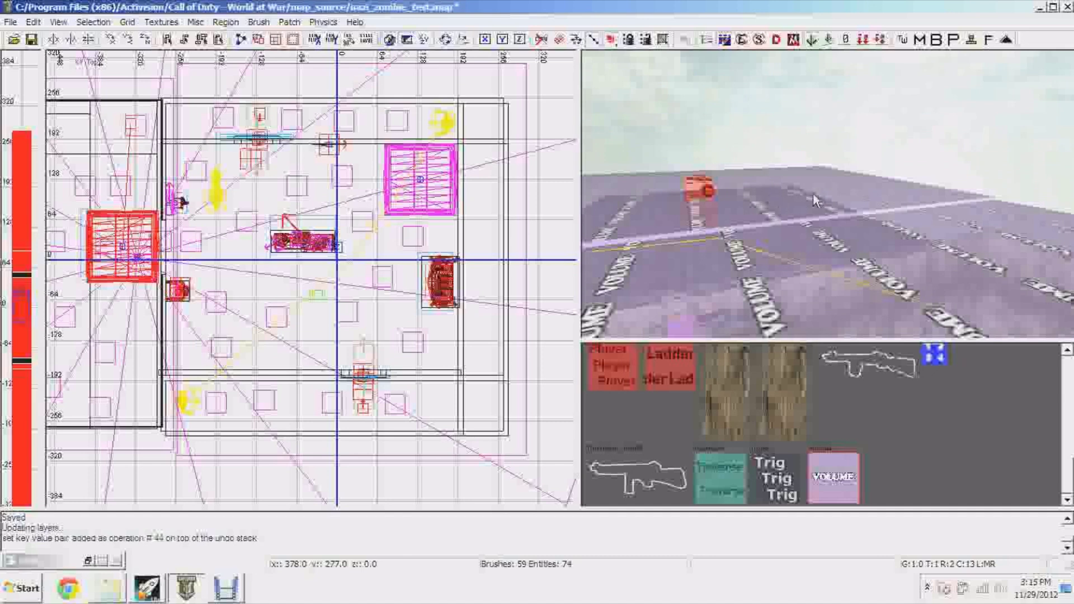
{"action": "mouse_move", "coordinate": [818, 217]}
{"action": "right_mouse_down", "text": "ctrl"}
{"action": "mouse_move", "coordinate": [808, 246]}
{"action": "mouse_move", "coordinate": [808, 215]}
{"action": "mouse_move", "coordinate": [786, 215]}
{"action": "mouse_move", "coordinate": [785, 227]}
{"action": "mouse_move", "coordinate": [817, 223]}
{"action": "right_mouse_up", "text": "ctrl"}
{"action": "right_click_drag", "start_coordinate": [780, 160], "coordinate": [832, 157]}
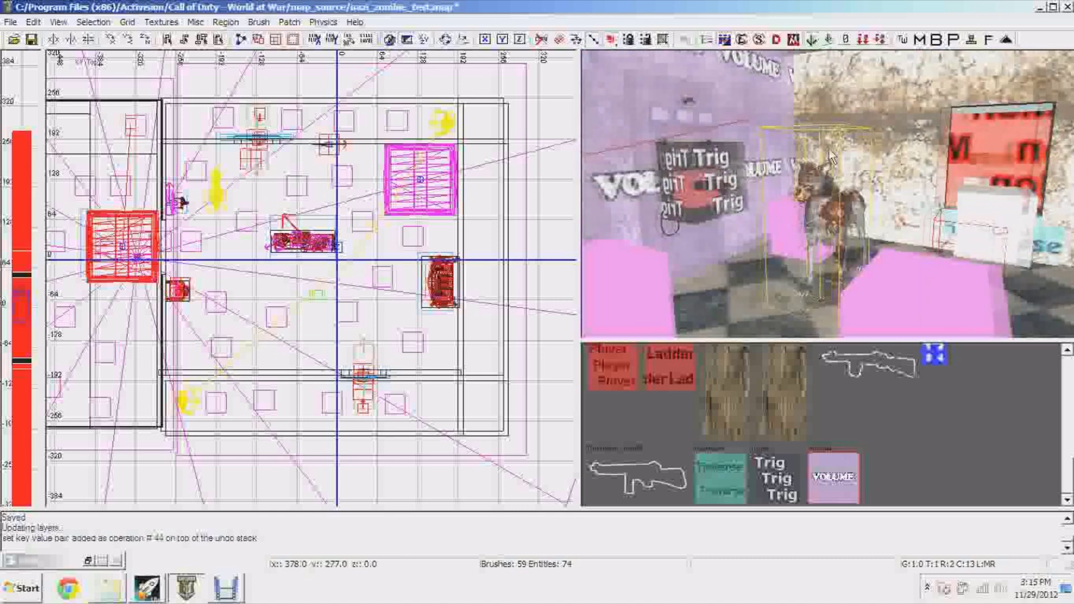
{"action": "left_click", "coordinate": [833, 215], "text": "shift"}
{"action": "key", "text": "n"}
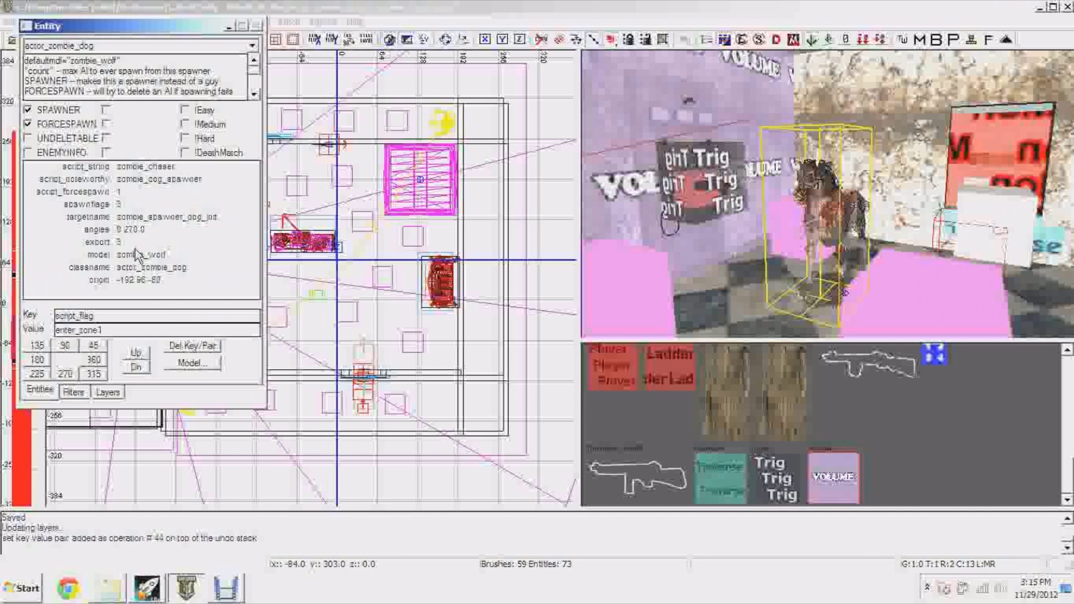
{"action": "left_click", "coordinate": [229, 25]}
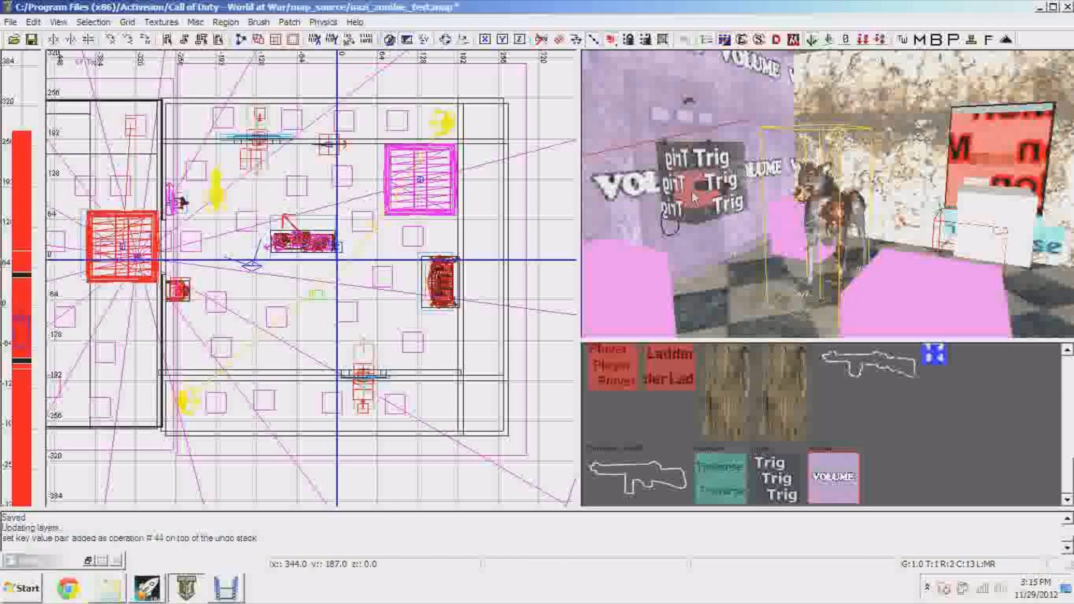
{"action": "scroll", "coordinate": [831, 213], "scroll_direction": "up", "scroll_amount": 2}
{"action": "scroll", "coordinate": [820, 231], "scroll_direction": "down", "scroll_amount": 3}
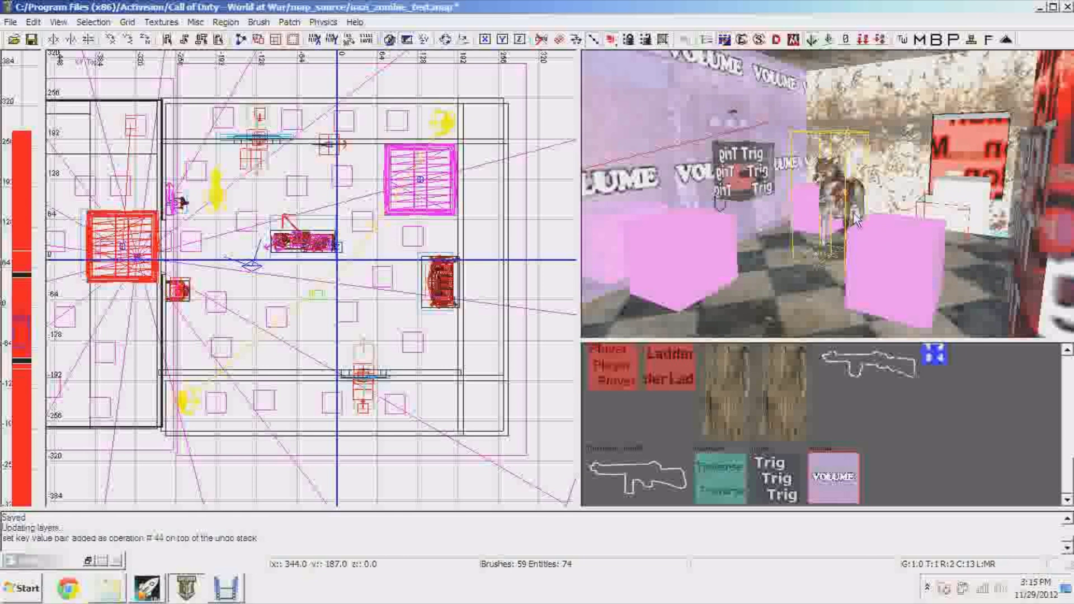
{"action": "scroll", "coordinate": [871, 228], "scroll_direction": "up", "scroll_amount": 3}
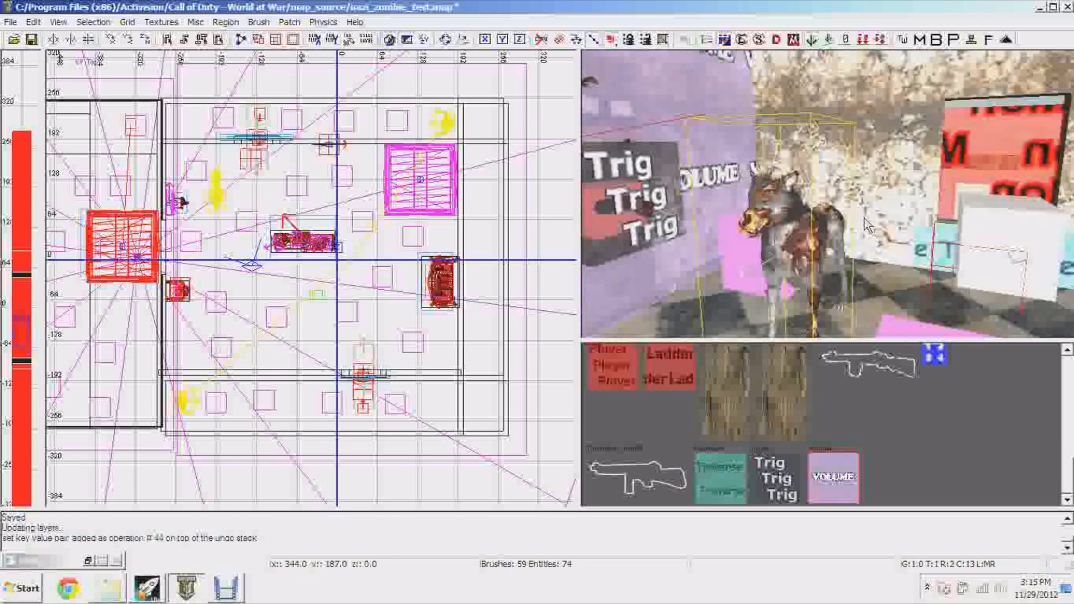
{"action": "scroll", "coordinate": [864, 219], "scroll_direction": "down", "scroll_amount": 2}
{"action": "left_click", "coordinate": [793, 221], "text": "shift"}
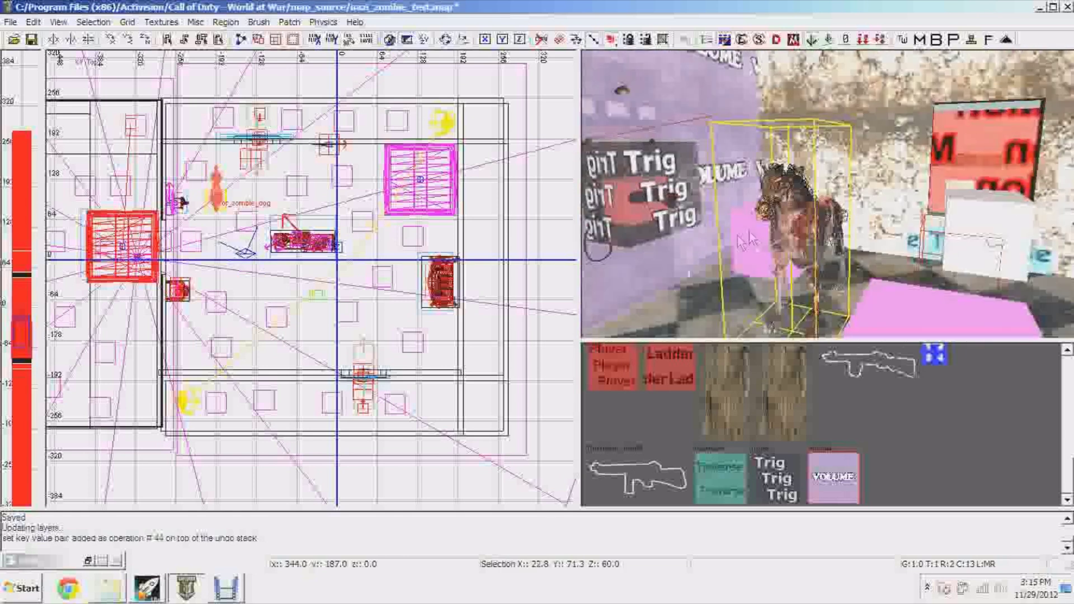
{"action": "key", "text": "Escape"}
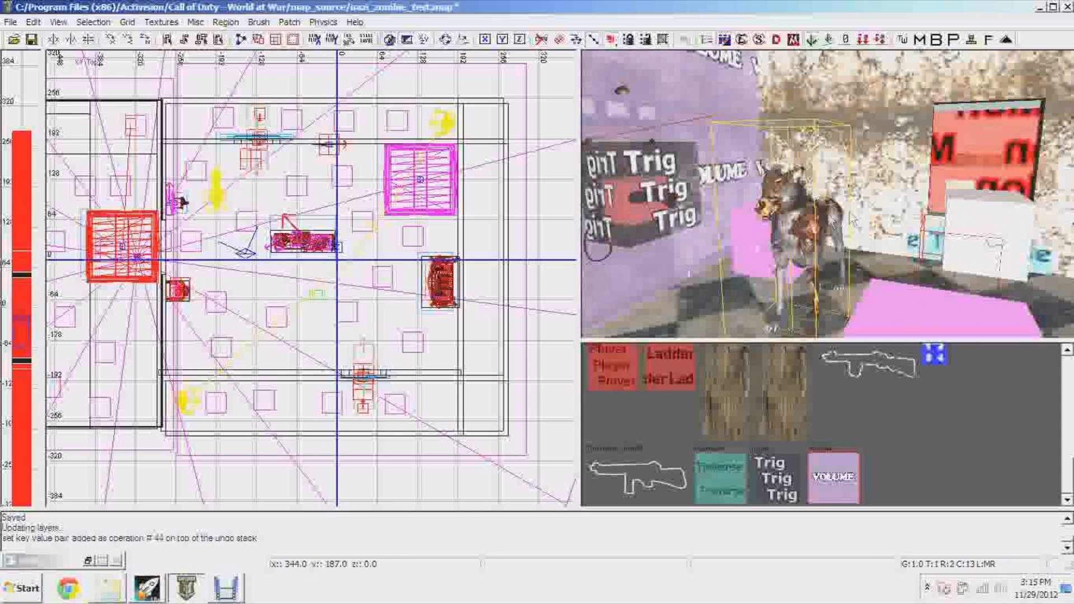
Step: Create a script_struct in the zone1 room and position it just above the floor near the wall weapon
{"action": "right_click", "coordinate": [315, 193]}
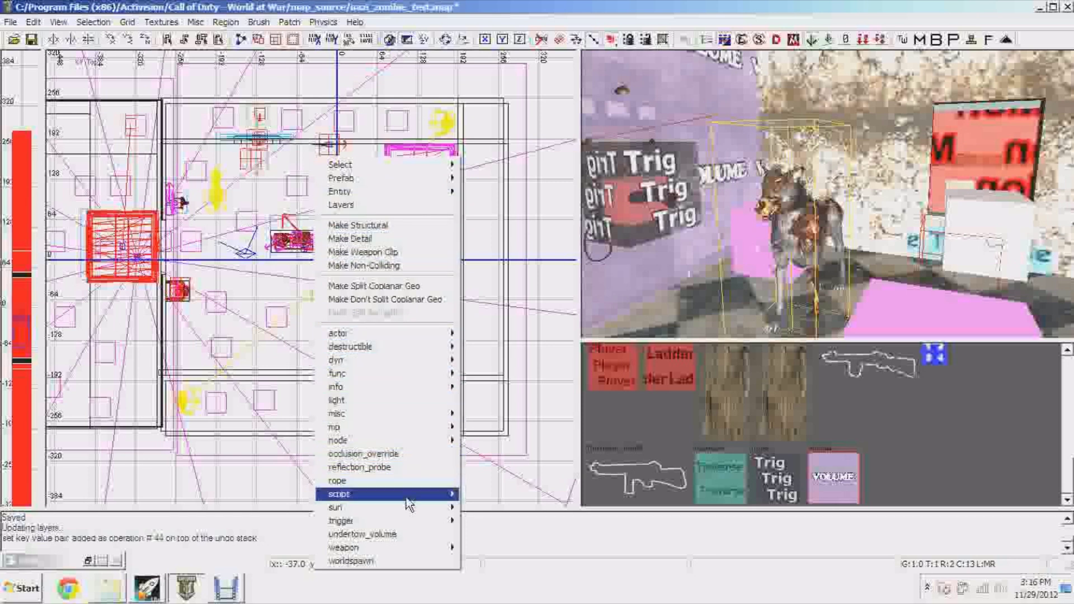
{"action": "mouse_move", "coordinate": [458, 498]}
{"action": "left_click", "coordinate": [491, 539]}
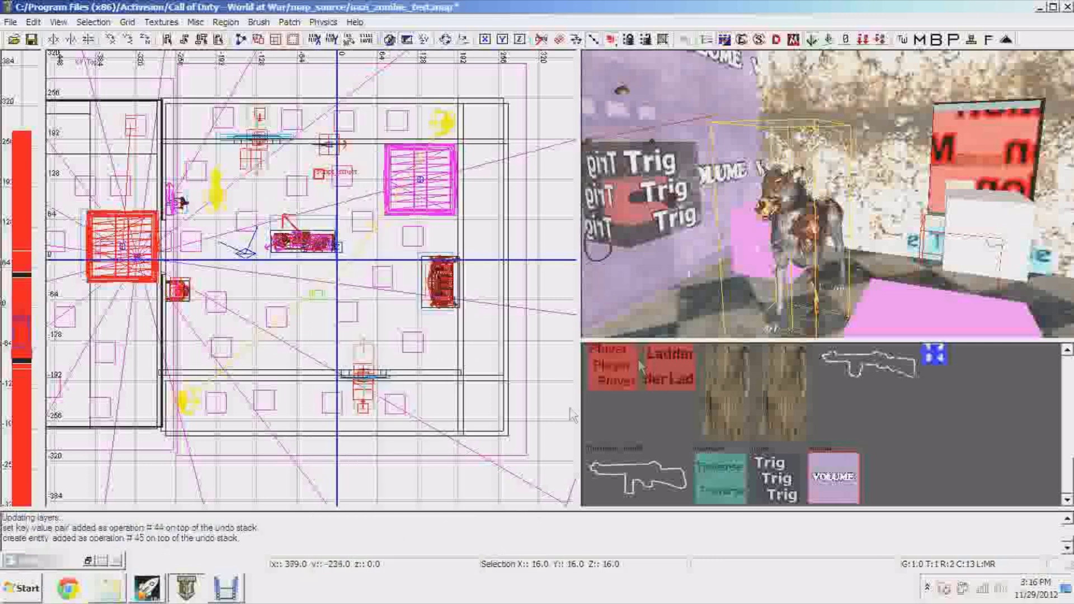
{"action": "right_click_drag", "start_coordinate": [828, 194], "coordinate": [890, 210]}
{"action": "left_click_drag", "start_coordinate": [930, 201], "coordinate": [930, 194]}
{"action": "right_click_drag", "start_coordinate": [930, 194], "coordinate": [888, 187]}
{"action": "left_click_drag", "start_coordinate": [876, 187], "coordinate": [878, 182]}
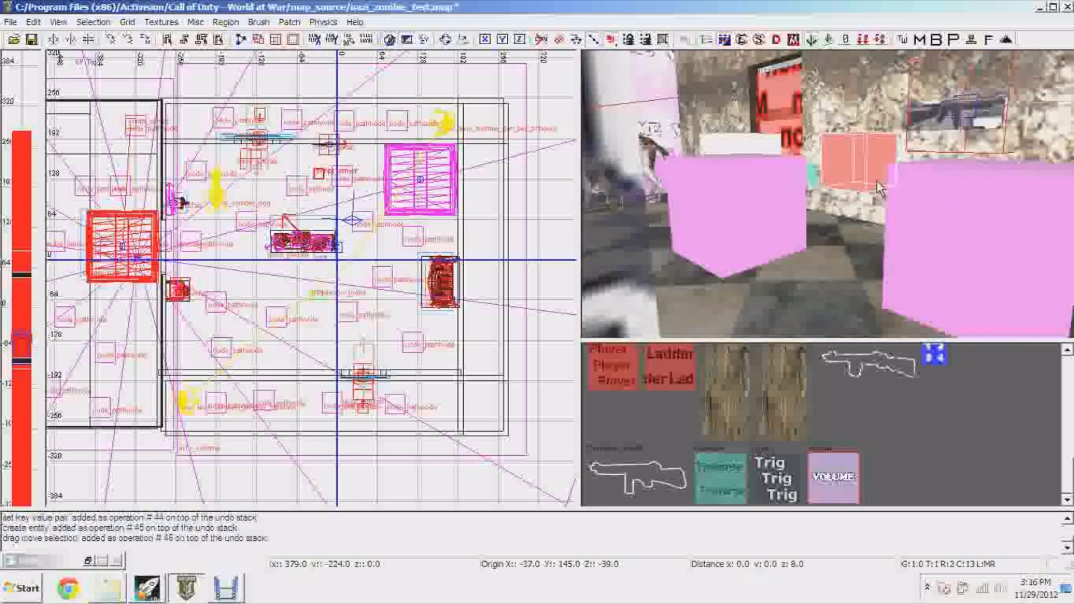
{"action": "right_click_drag", "start_coordinate": [896, 211], "coordinate": [898, 190]}
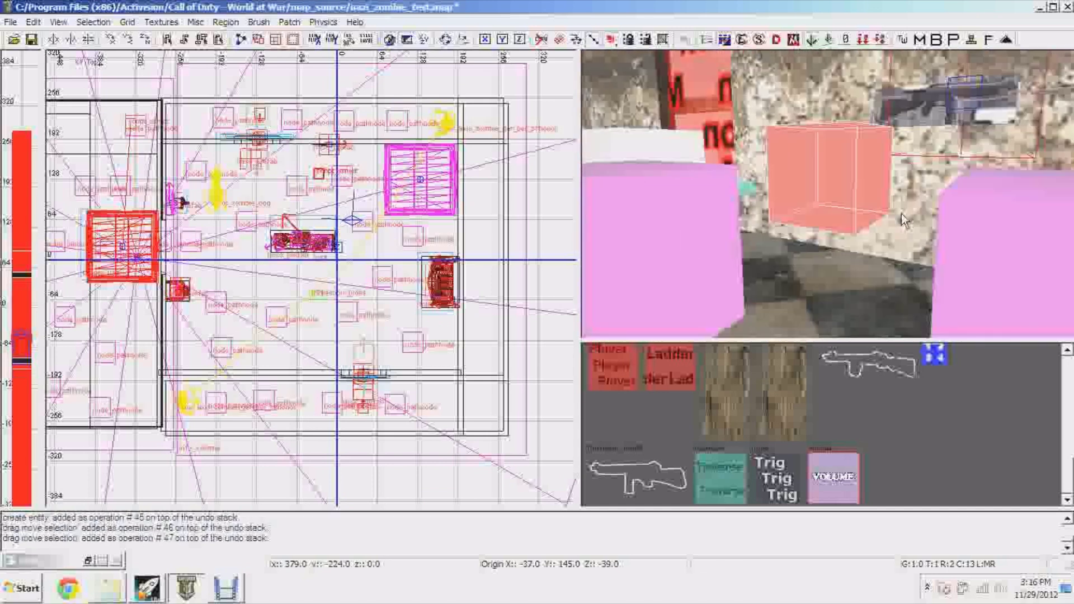
Step: Enter targetname as the key for the new script_struct and save the map
{"action": "key", "text": "n"}
{"action": "double_click", "coordinate": [111, 315]}
{"action": "key", "text": "BackSpace"}
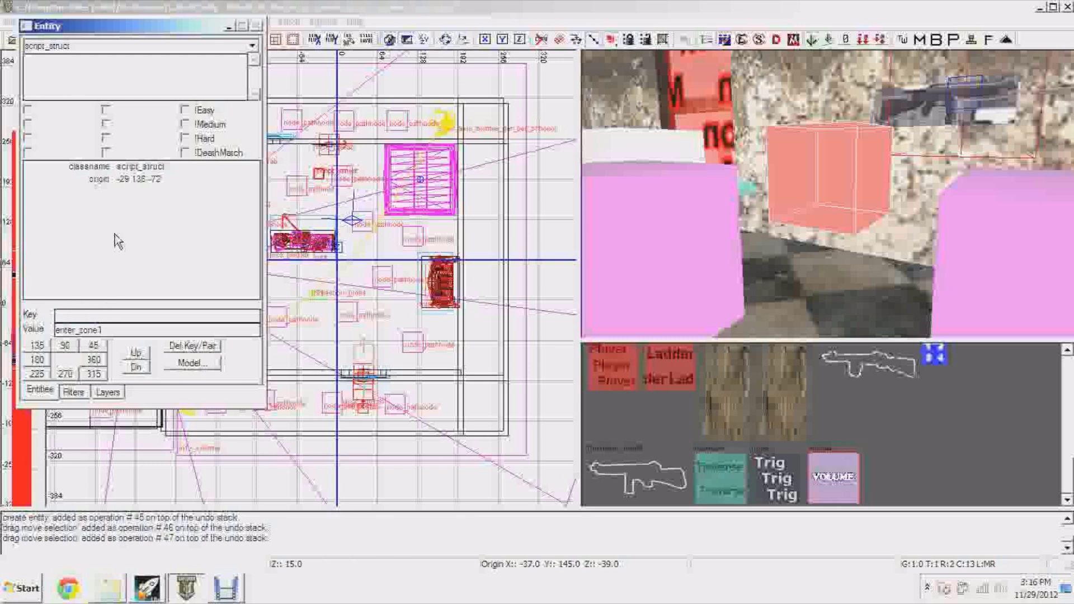
{"action": "type", "text": "targetname"}
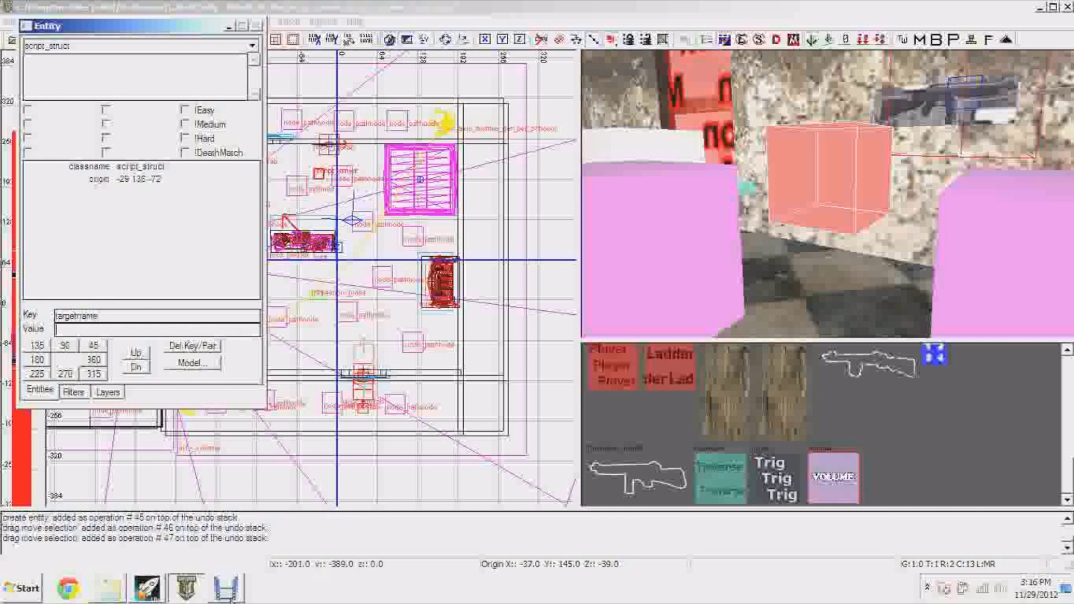
{"action": "left_click", "coordinate": [228, 26]}
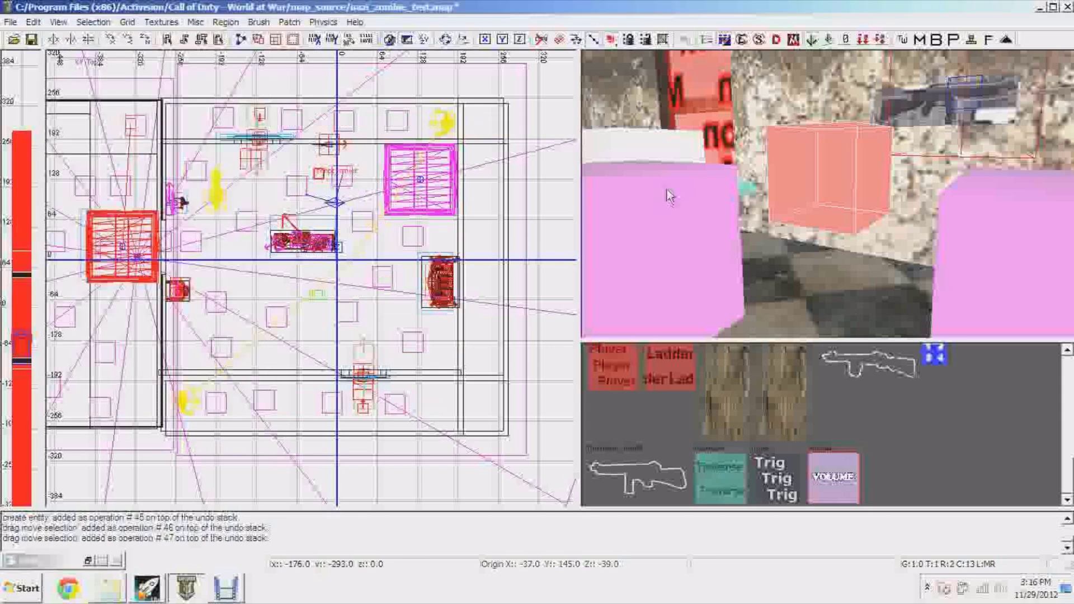
{"action": "left_click", "coordinate": [31, 39]}
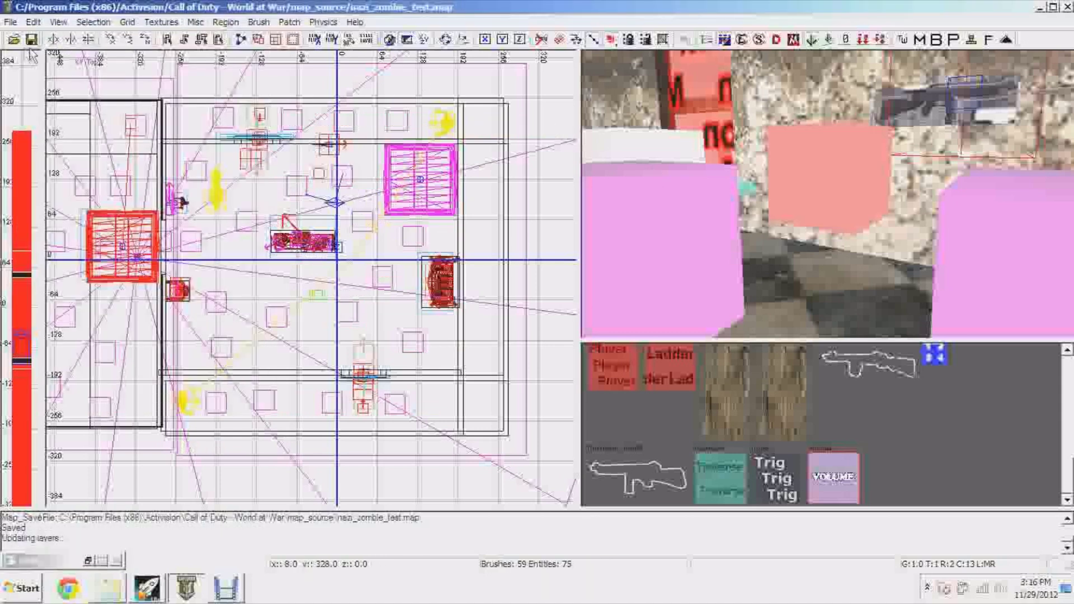
Step: Open nazi_zombie_haus.map and examine the targetname of the script_struct beside the television stand
{"action": "left_click", "coordinate": [13, 39]}
{"action": "double_click", "coordinate": [236, 273]}
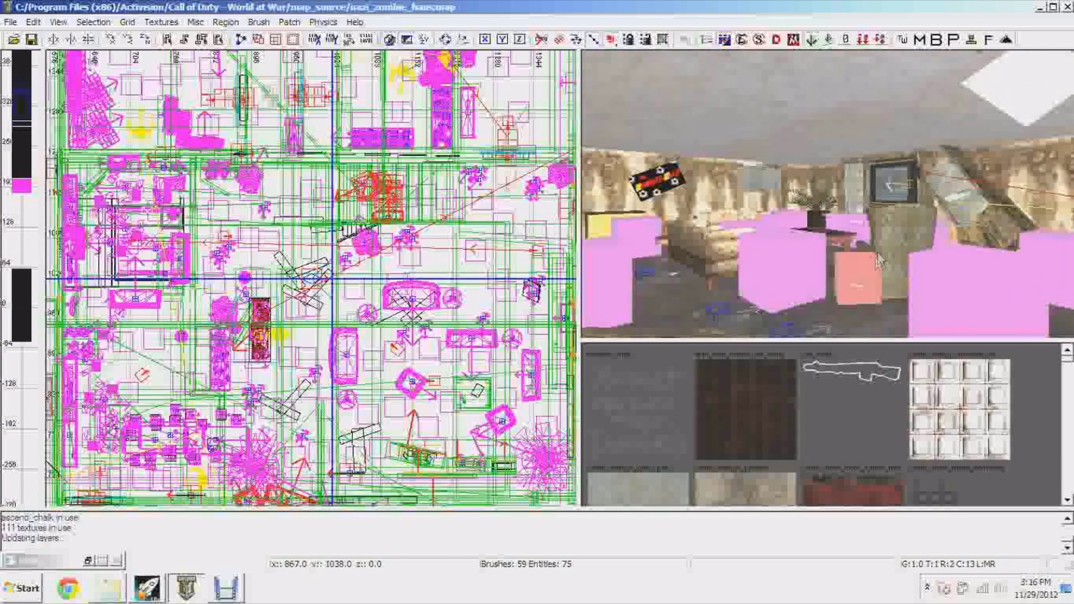
{"action": "left_click", "coordinate": [879, 260], "text": "shift"}
{"action": "key", "text": "n"}
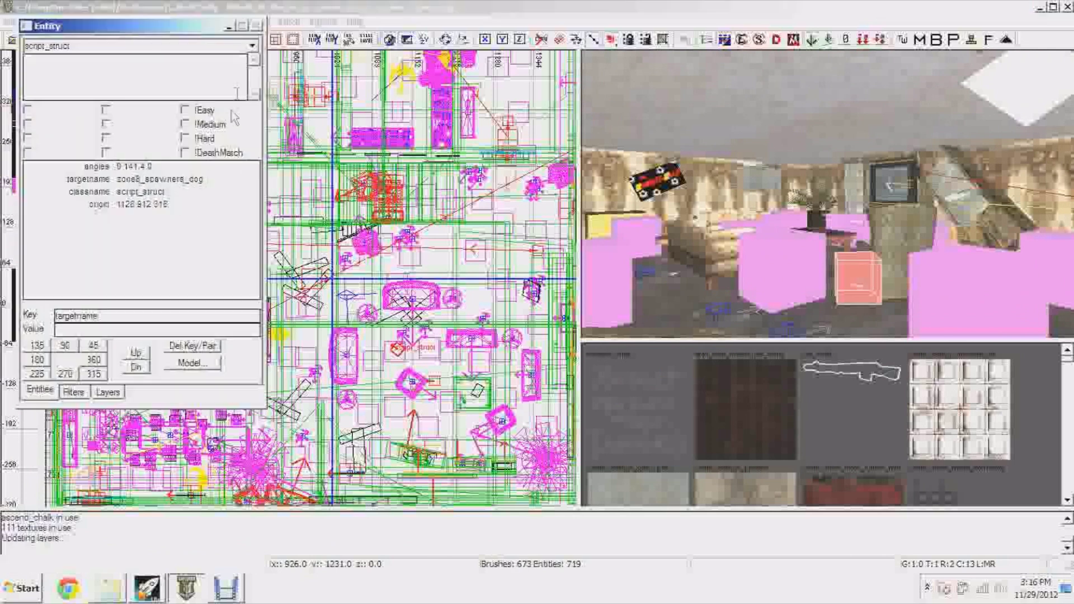
{"action": "left_click", "coordinate": [229, 26]}
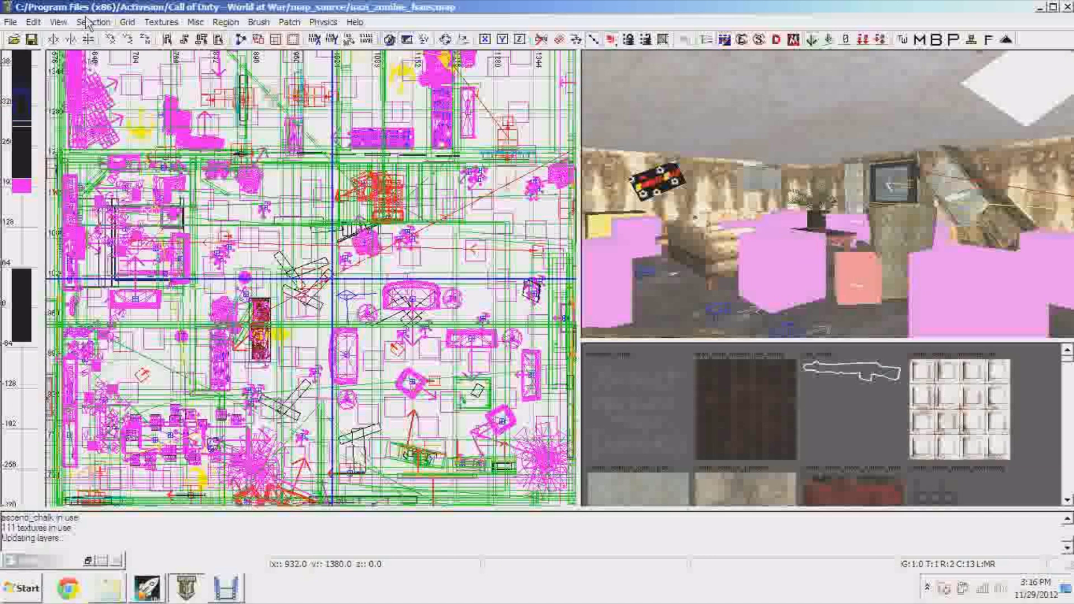
Step: Reopen nazi_zombie_test.map from the map_source folder
{"action": "key", "text": "ctrl+o"}
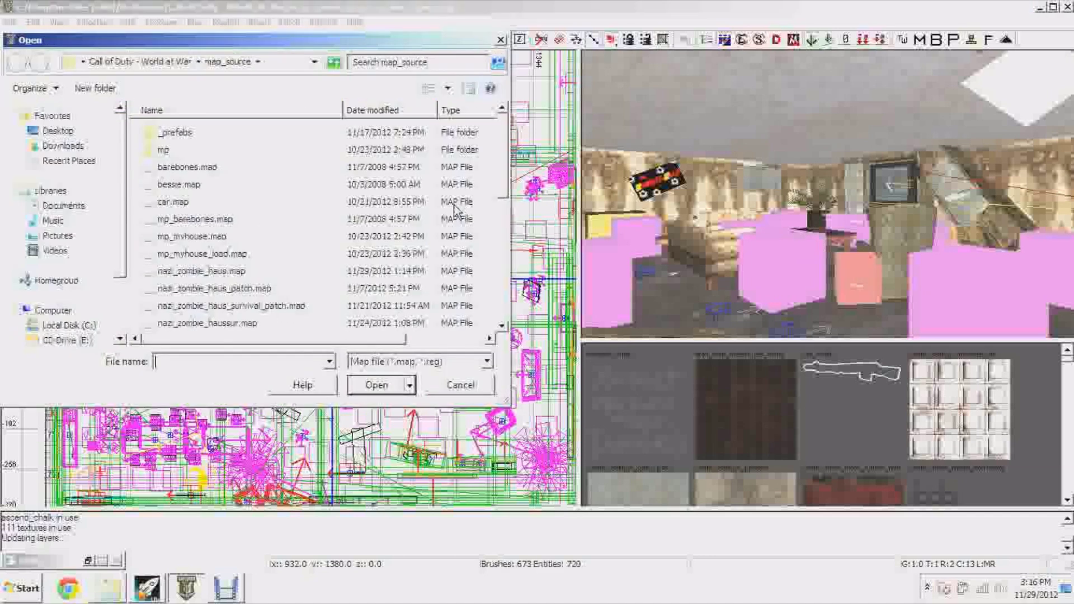
{"action": "scroll", "coordinate": [358, 190], "scroll_direction": "down", "scroll_amount": 5}
{"action": "double_click", "coordinate": [285, 187]}
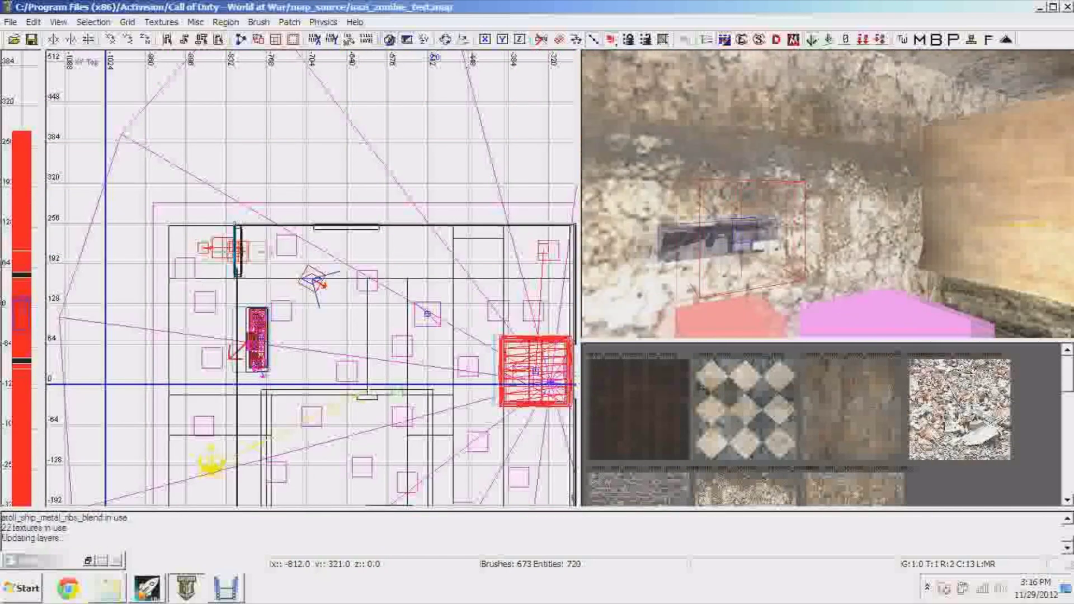
Step: Set the script_struct's targetname to zone1_spawners_dog and rotate the struct twice about the Z axis
{"action": "left_click", "coordinate": [839, 263], "text": "shift"}
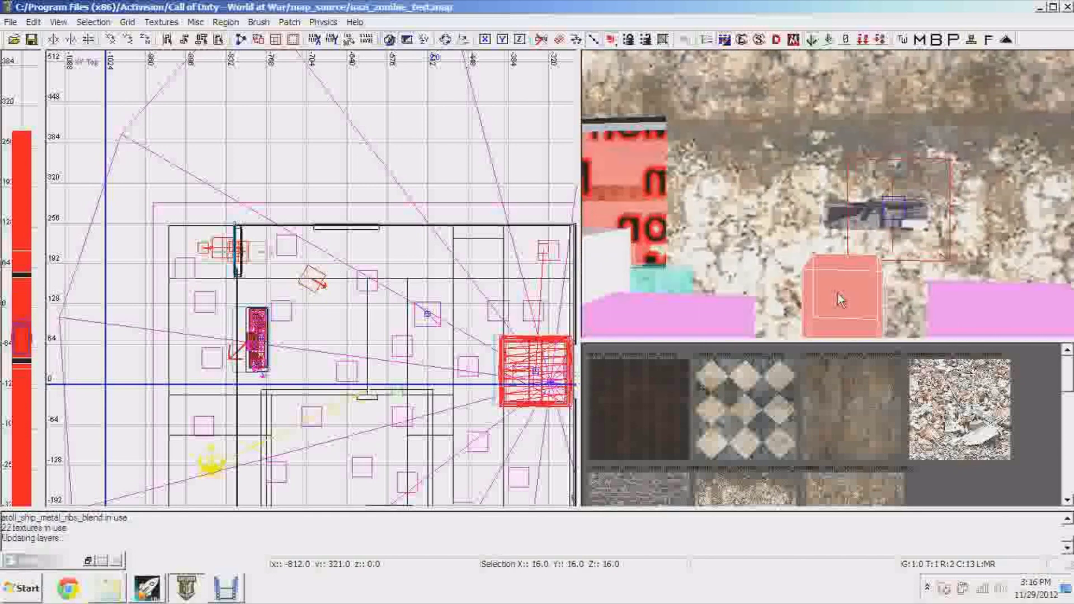
{"action": "key", "text": "n"}
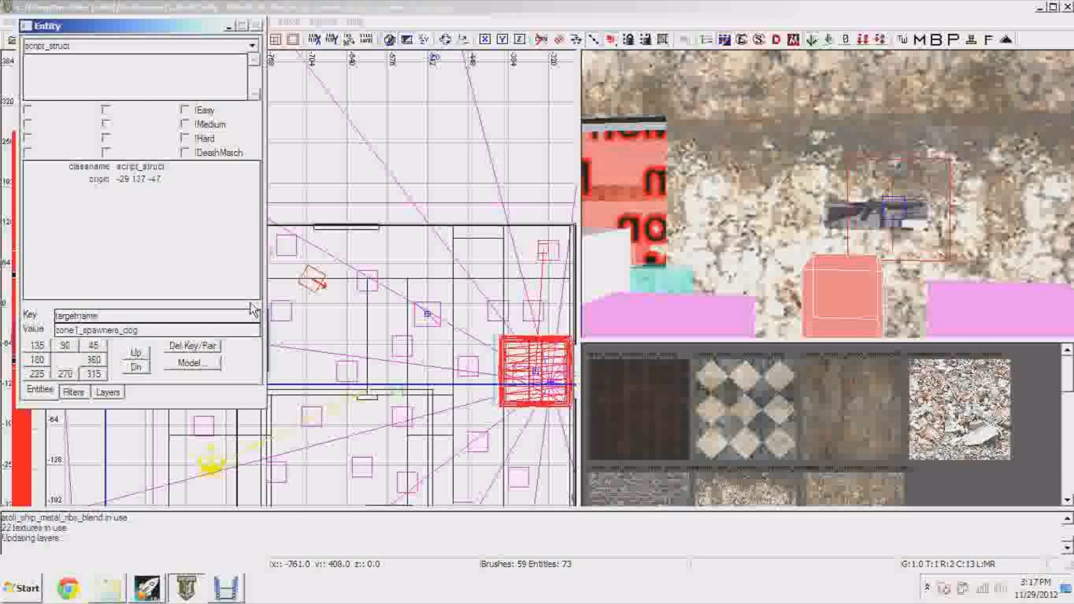
{"action": "key", "text": "Return"}
{"action": "left_click", "coordinate": [229, 26]}
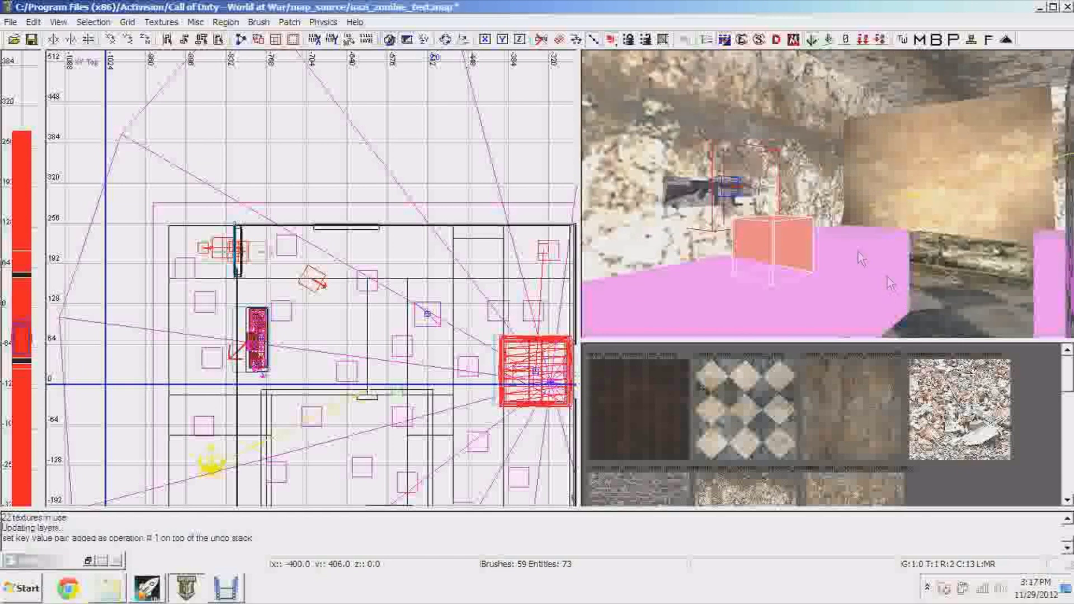
{"action": "left_click", "coordinate": [146, 40]}
{"action": "left_click", "coordinate": [146, 40]}
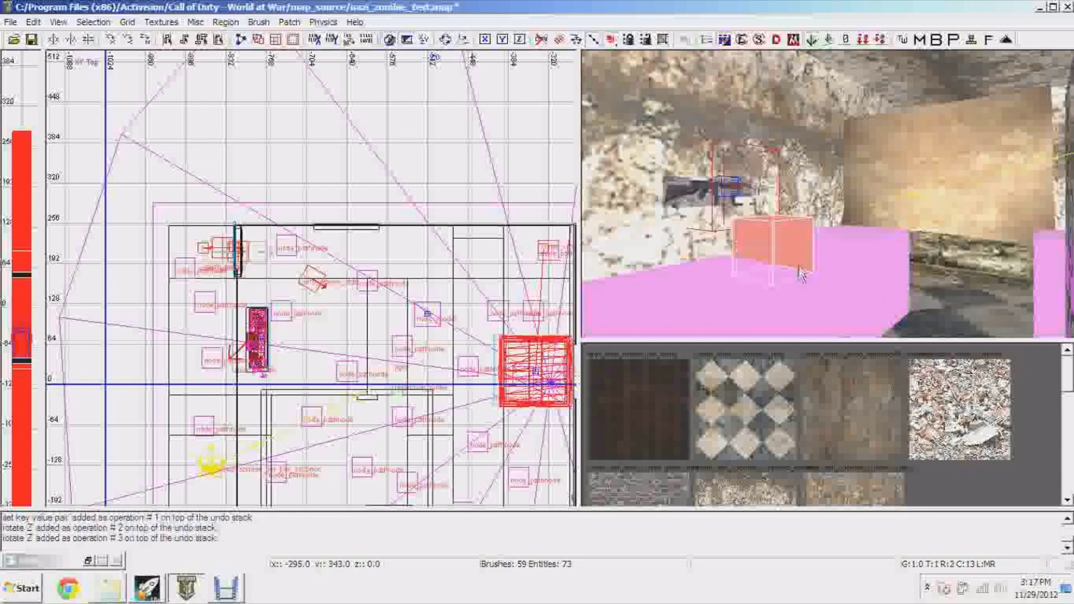
Step: Duplicate the zone1 dog script_struct and move the copy to the southern part of the same room
{"action": "right_click_drag", "start_coordinate": [390, 343], "coordinate": [312, 237]}
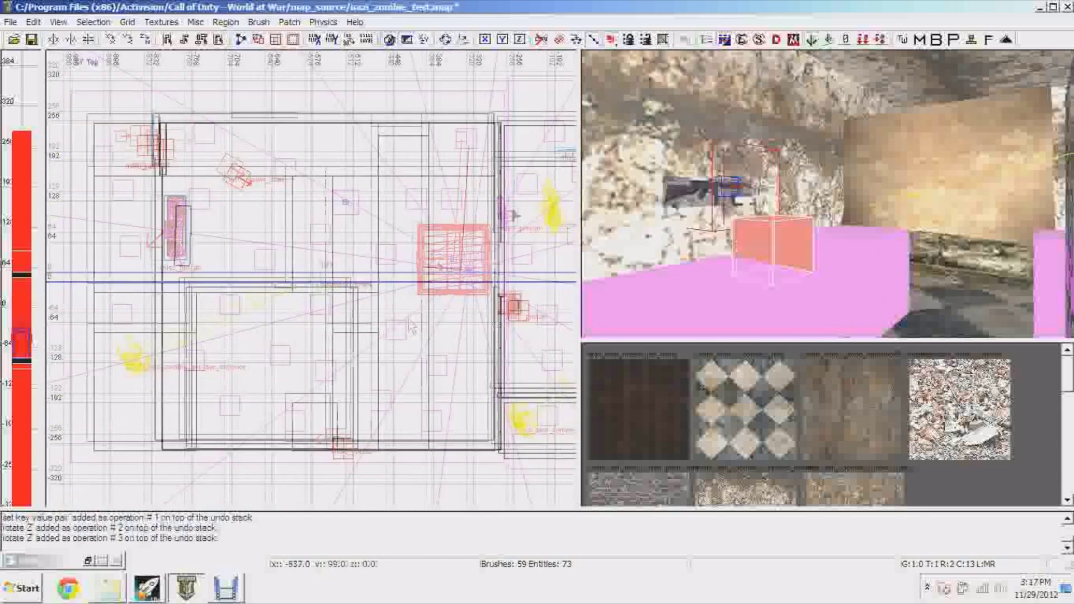
{"action": "scroll", "coordinate": [407, 326], "scroll_direction": "down", "scroll_amount": 1}
{"action": "right_click_drag", "start_coordinate": [409, 284], "coordinate": [354, 322]}
{"action": "left_click", "coordinate": [461, 244]}
{"action": "right_click_drag", "start_coordinate": [601, 224], "coordinate": [693, 230]}
{"action": "key", "text": "space"}
{"action": "left_click_drag", "start_coordinate": [494, 245], "coordinate": [495, 372]}
{"action": "right_click_drag", "start_coordinate": [632, 302], "coordinate": [978, 315]}
{"action": "mouse_move", "coordinate": [775, 224]}
{"action": "right_mouse_down"}
{"action": "mouse_move", "coordinate": [764, 220]}
{"action": "mouse_move", "coordinate": [781, 252]}
{"action": "mouse_move", "coordinate": [828, 224]}
{"action": "mouse_move", "coordinate": [895, 207]}
{"action": "mouse_move", "coordinate": [806, 212]}
{"action": "mouse_move", "coordinate": [884, 216]}
{"action": "mouse_move", "coordinate": [822, 213]}
{"action": "right_mouse_up"}
{"action": "key", "text": "Escape"}
Step: Create a script_struct in the starting room and move it to about x -607, y 121
{"action": "right_click", "coordinate": [240, 160]}
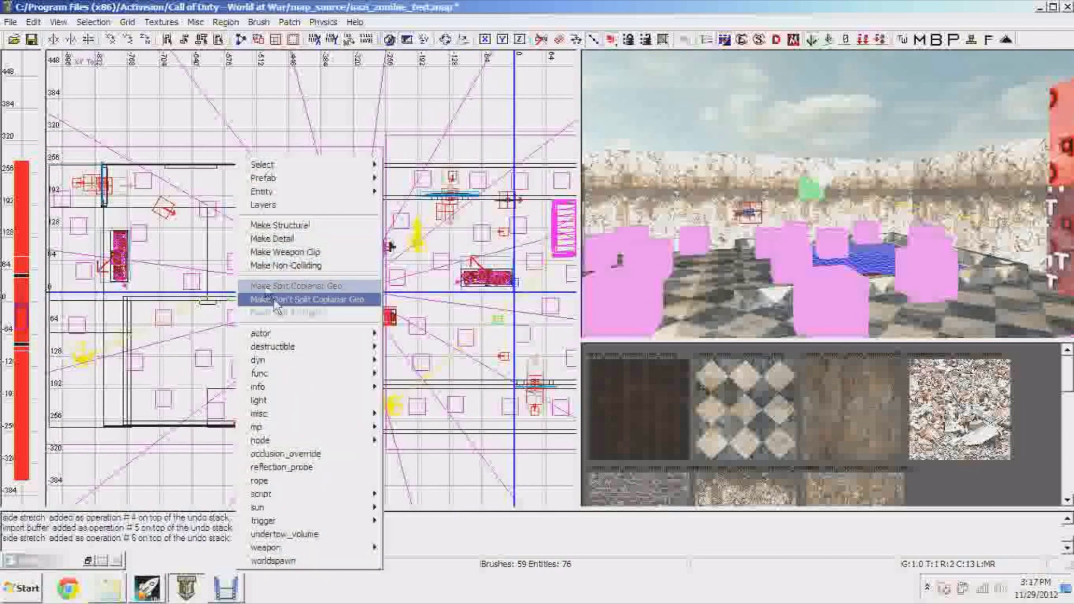
{"action": "mouse_move", "coordinate": [330, 482]}
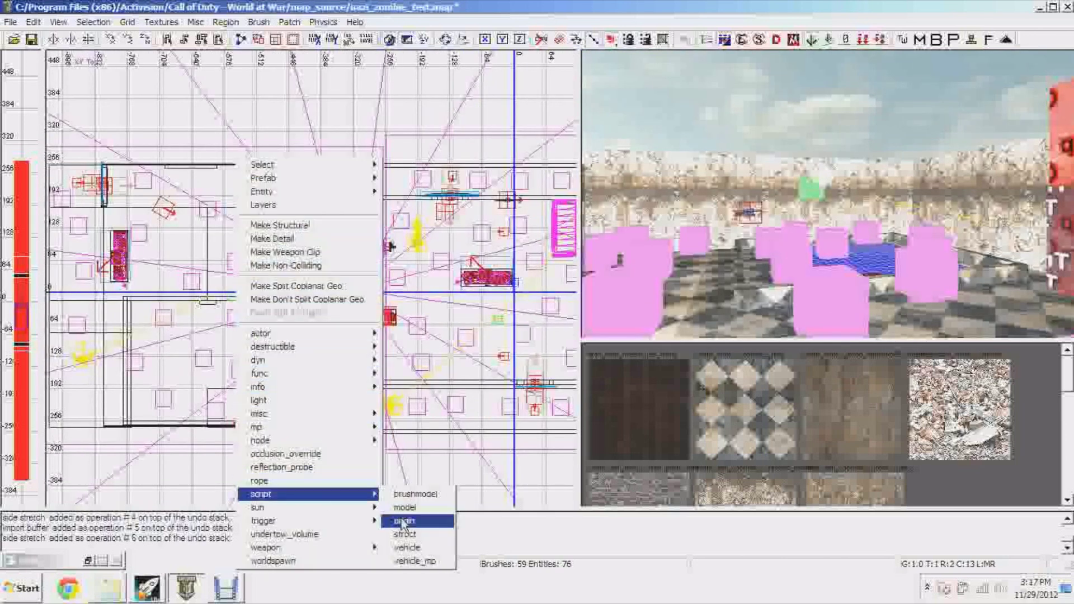
{"action": "left_click", "coordinate": [403, 534]}
{"action": "left_click_drag", "start_coordinate": [273, 263], "coordinate": [240, 251]}
{"action": "right_click_drag", "start_coordinate": [918, 246], "coordinate": [841, 260]}
Step: Set the starting room script_struct's targetname to initial_zone_spawners_dog
{"action": "key", "text": "n"}
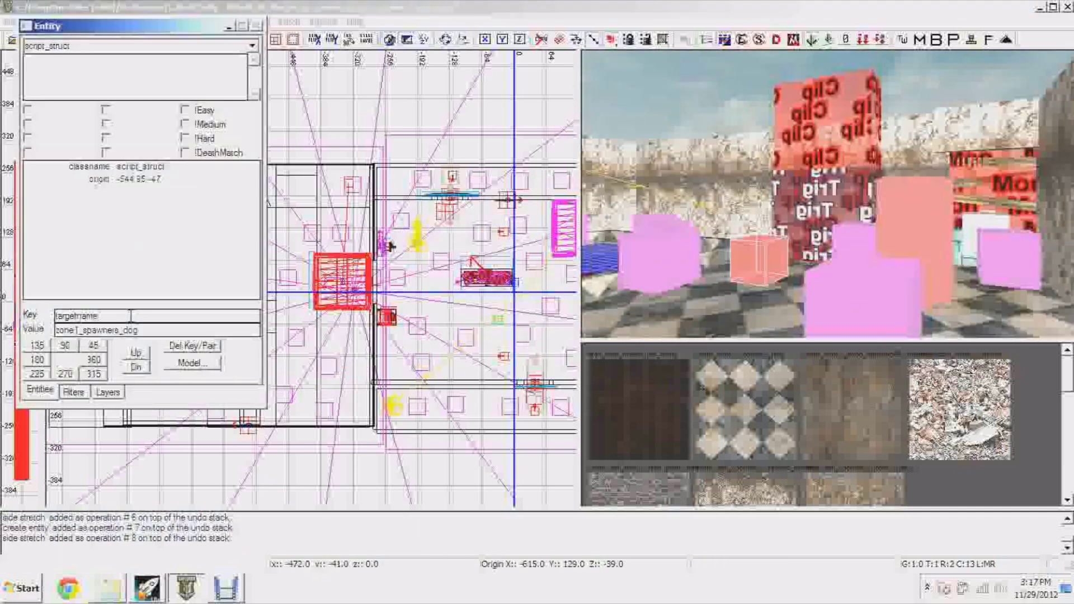
{"action": "double_click", "coordinate": [171, 332]}
{"action": "type", "text": "initial_"}
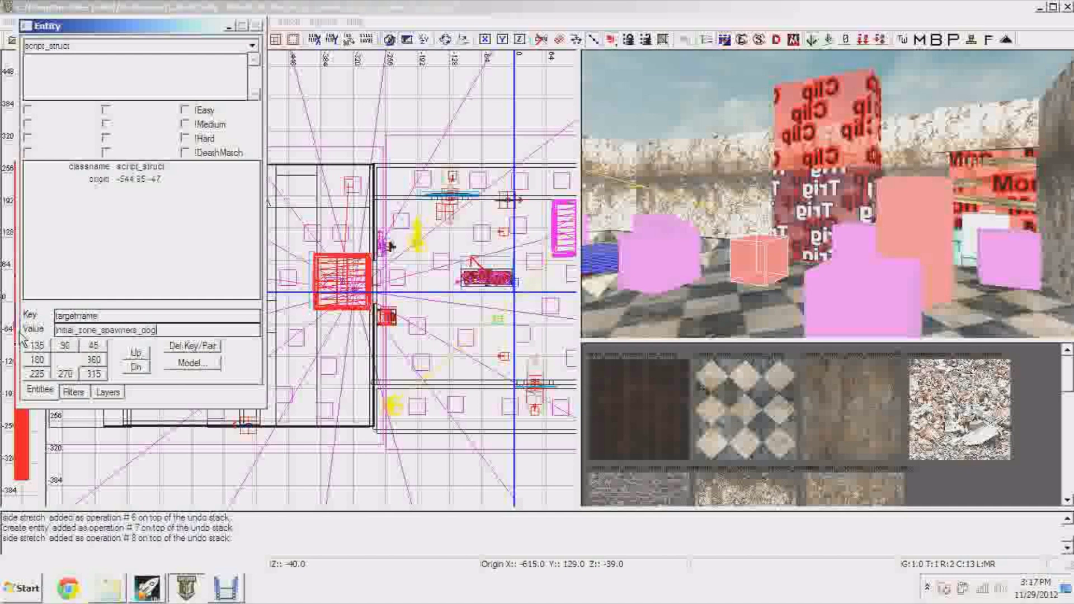
{"action": "key", "text": "Return"}
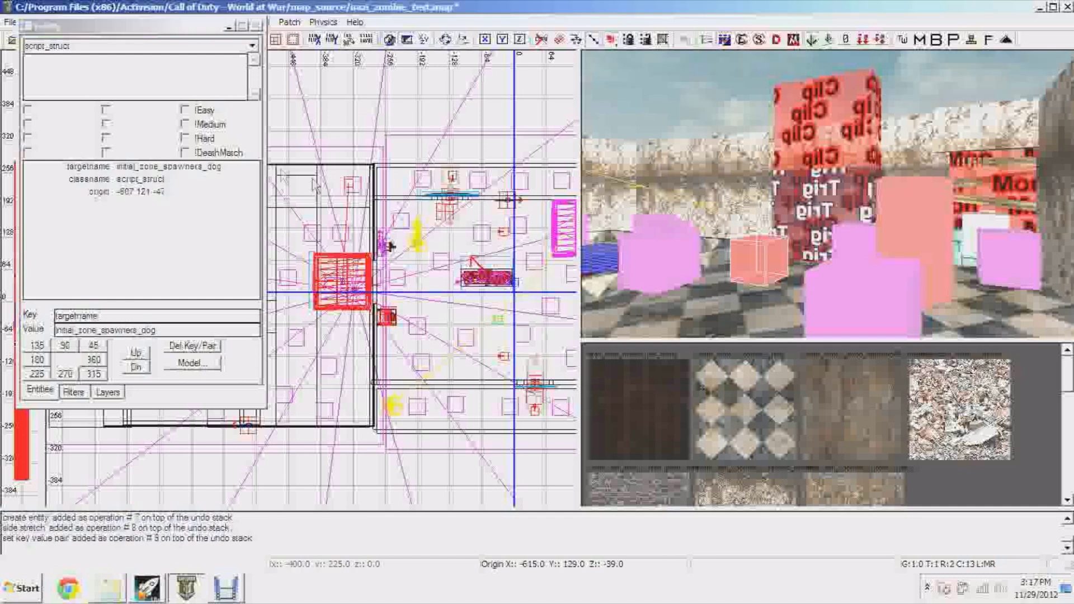
{"action": "left_click", "coordinate": [229, 26]}
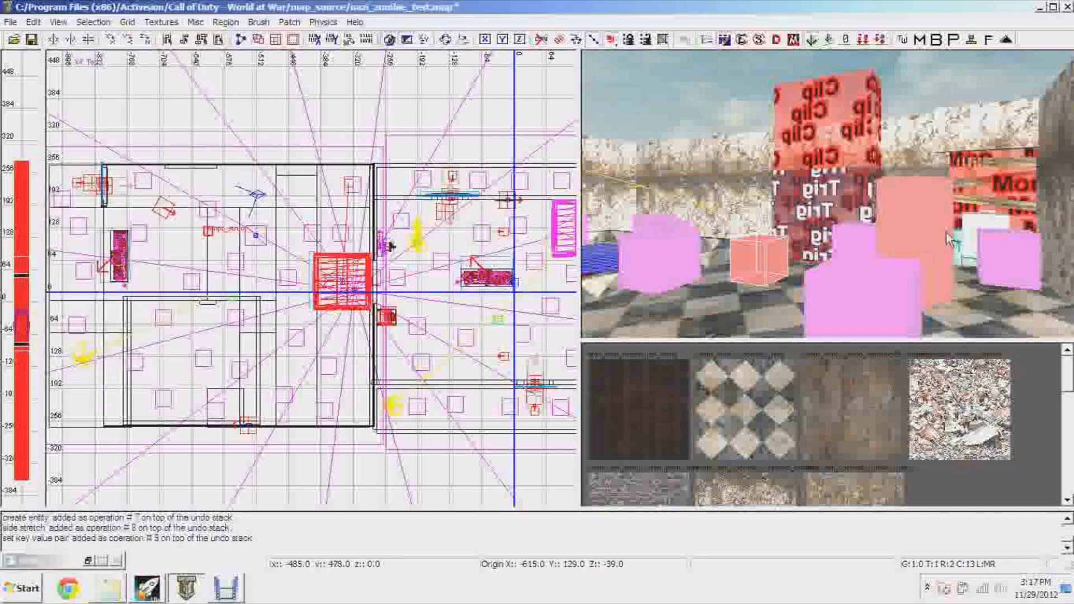
Step: Duplicate the initial zone dog script_struct into the south-east part of the starting room and save the map
{"action": "right_click_drag", "start_coordinate": [875, 241], "coordinate": [876, 218], "text": "ctrl"}
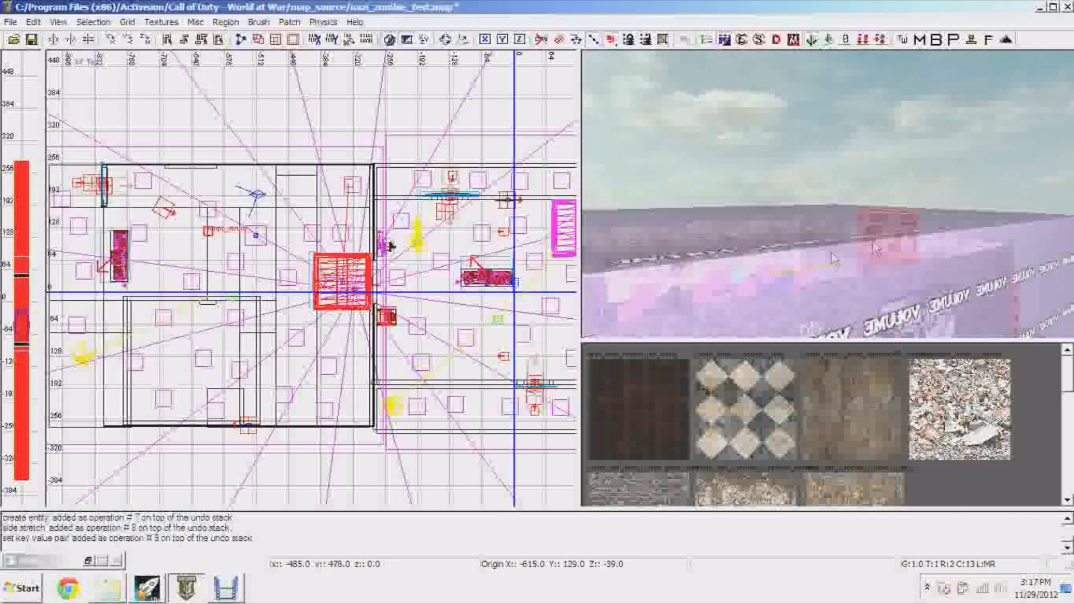
{"action": "right_click_drag", "start_coordinate": [884, 281], "coordinate": [940, 280]}
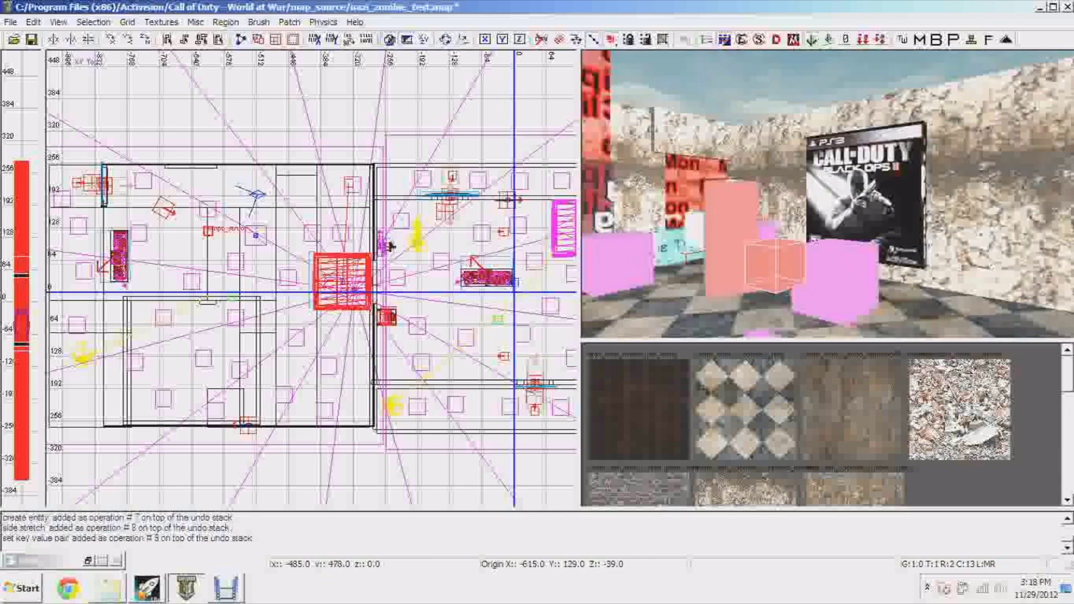
{"action": "right_click_drag", "start_coordinate": [401, 283], "coordinate": [408, 301]}
{"action": "mouse_move", "coordinate": [314, 275]}
{"action": "left_mouse_down"}
{"action": "mouse_move", "coordinate": [320, 267]}
{"action": "mouse_move", "coordinate": [306, 278]}
{"action": "mouse_move", "coordinate": [413, 413]}
{"action": "left_mouse_up"}
{"action": "key", "text": "space"}
{"action": "key", "text": "Escape"}
{"action": "mouse_move", "coordinate": [632, 319]}
{"action": "right_mouse_down"}
{"action": "mouse_move", "coordinate": [761, 280]}
{"action": "mouse_move", "coordinate": [727, 263]}
{"action": "mouse_move", "coordinate": [744, 235]}
{"action": "mouse_move", "coordinate": [784, 269]}
{"action": "mouse_move", "coordinate": [773, 280]}
{"action": "right_mouse_up"}
{"action": "left_click", "coordinate": [31, 39]}
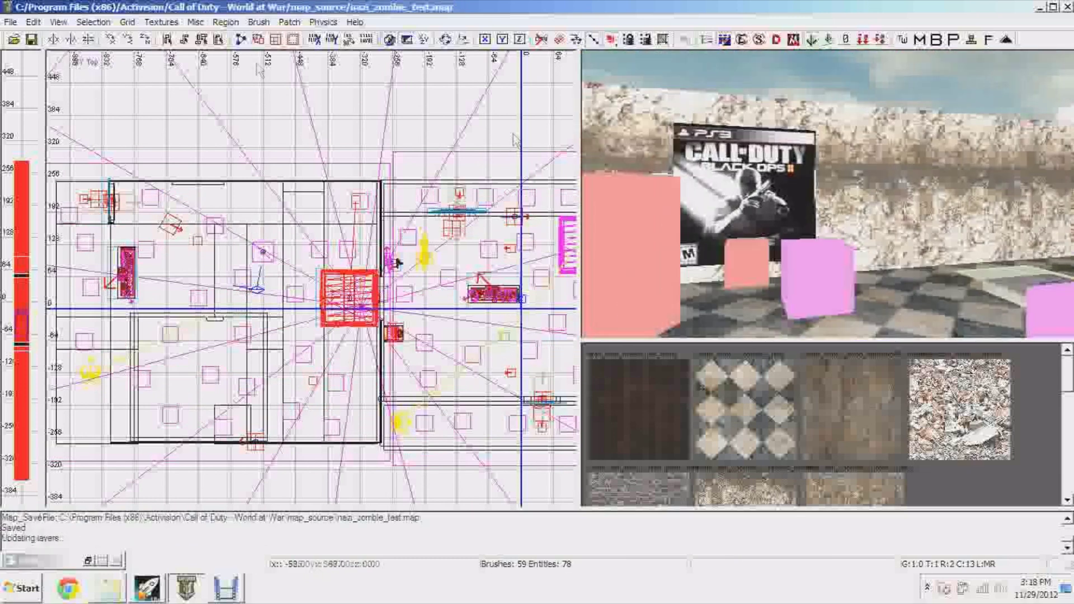
Step: Duplicate a zone1 zombie spawner and place the copy inside the zone1 room
{"action": "mouse_move", "coordinate": [816, 255]}
{"action": "right_mouse_down"}
{"action": "mouse_move", "coordinate": [918, 252]}
{"action": "mouse_move", "coordinate": [804, 257]}
{"action": "mouse_move", "coordinate": [924, 252]}
{"action": "mouse_move", "coordinate": [873, 240]}
{"action": "mouse_move", "coordinate": [840, 191]}
{"action": "mouse_move", "coordinate": [824, 255]}
{"action": "right_mouse_up"}
{"action": "right_click_drag", "start_coordinate": [779, 221], "coordinate": [777, 218]}
{"action": "left_click", "coordinate": [798, 215], "text": "shift"}
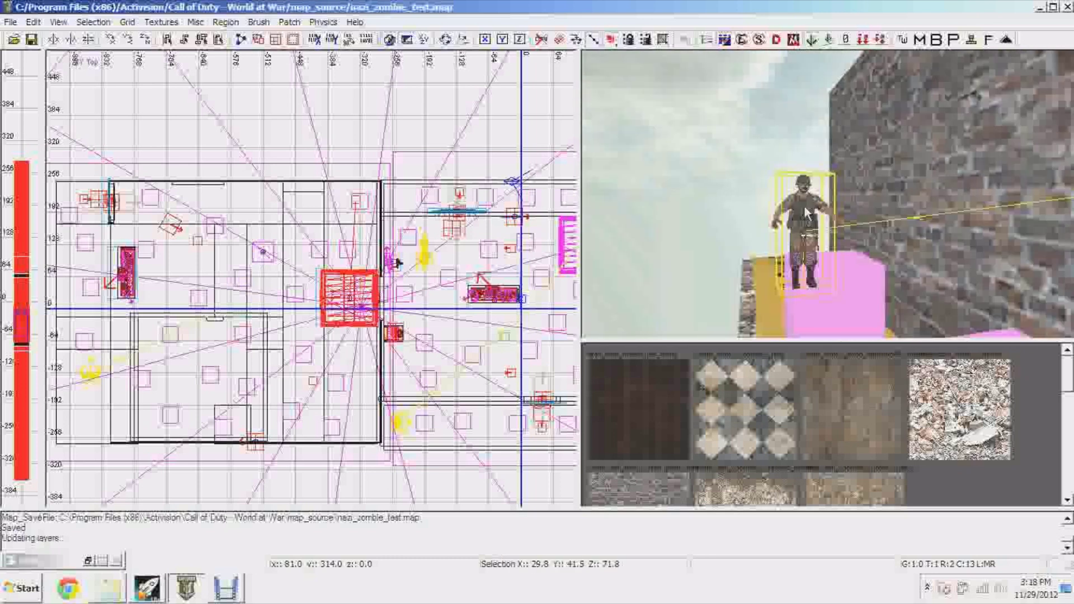
{"action": "mouse_move", "coordinate": [415, 239]}
{"action": "right_mouse_down"}
{"action": "mouse_move", "coordinate": [404, 237]}
{"action": "mouse_move", "coordinate": [416, 232]}
{"action": "right_mouse_up"}
{"action": "key", "text": "space"}
{"action": "mouse_move", "coordinate": [446, 221]}
{"action": "left_mouse_down"}
{"action": "mouse_move", "coordinate": [387, 344]}
{"action": "mouse_move", "coordinate": [400, 373]}
{"action": "left_mouse_up"}
{"action": "mouse_move", "coordinate": [727, 224]}
{"action": "right_mouse_down"}
{"action": "mouse_move", "coordinate": [766, 218]}
{"action": "mouse_move", "coordinate": [744, 184]}
{"action": "mouse_move", "coordinate": [783, 184]}
{"action": "right_mouse_up"}
{"action": "mouse_move", "coordinate": [768, 270]}
{"action": "right_mouse_down"}
{"action": "mouse_move", "coordinate": [744, 263]}
{"action": "mouse_move", "coordinate": [784, 263]}
{"action": "mouse_move", "coordinate": [750, 274]}
{"action": "right_mouse_up"}
{"action": "key", "text": "Escape"}
Step: Add a script_string key with the value riser to the copied zombie spawner
{"action": "left_click", "coordinate": [717, 242], "text": "shift"}
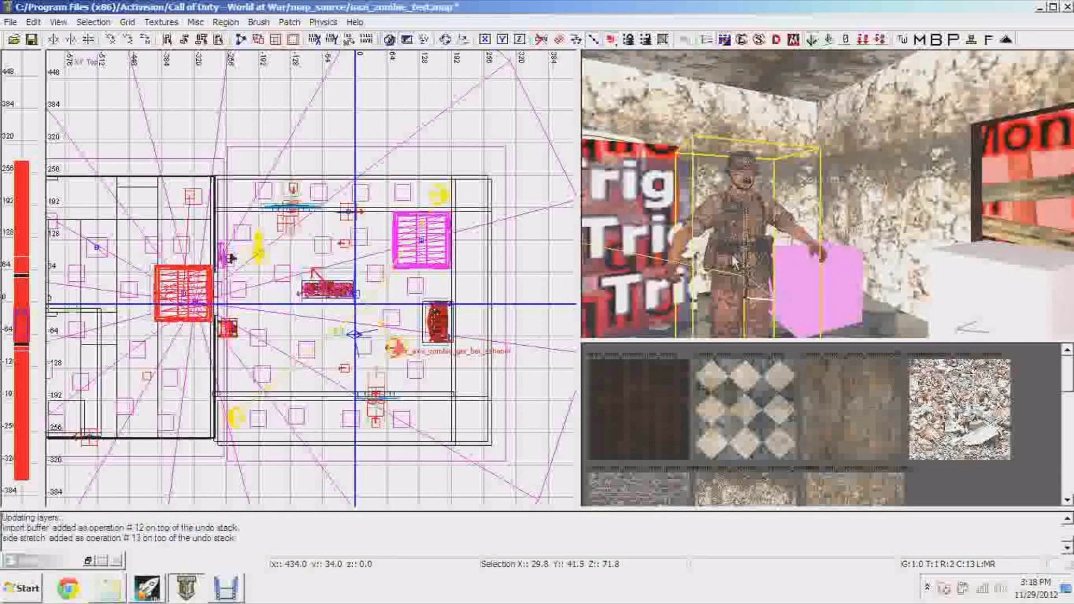
{"action": "key", "text": "n"}
{"action": "double_click", "coordinate": [120, 315]}
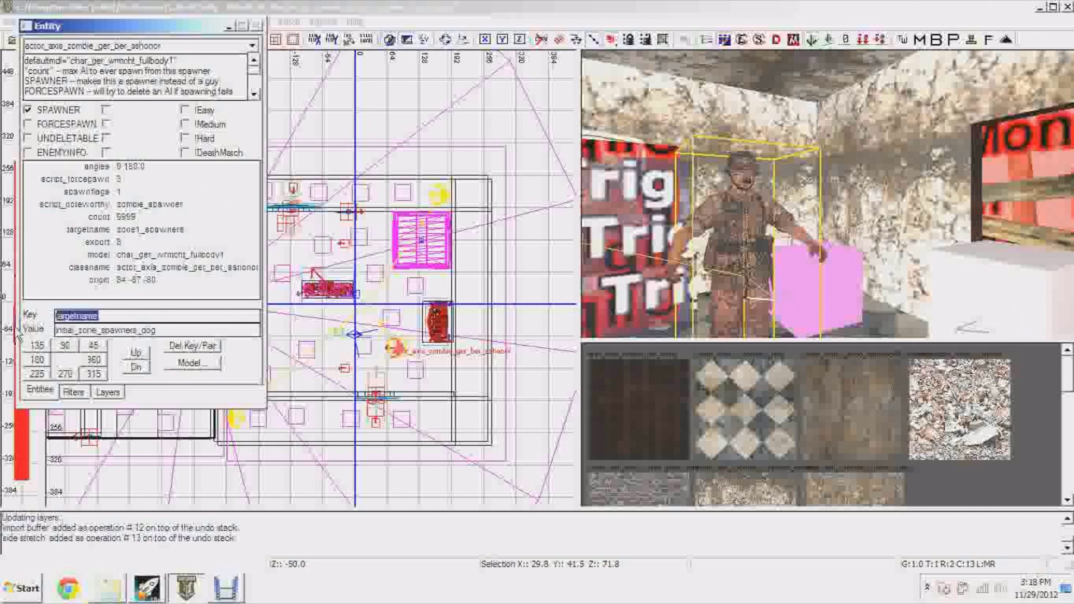
{"action": "type", "text": "script_string"}
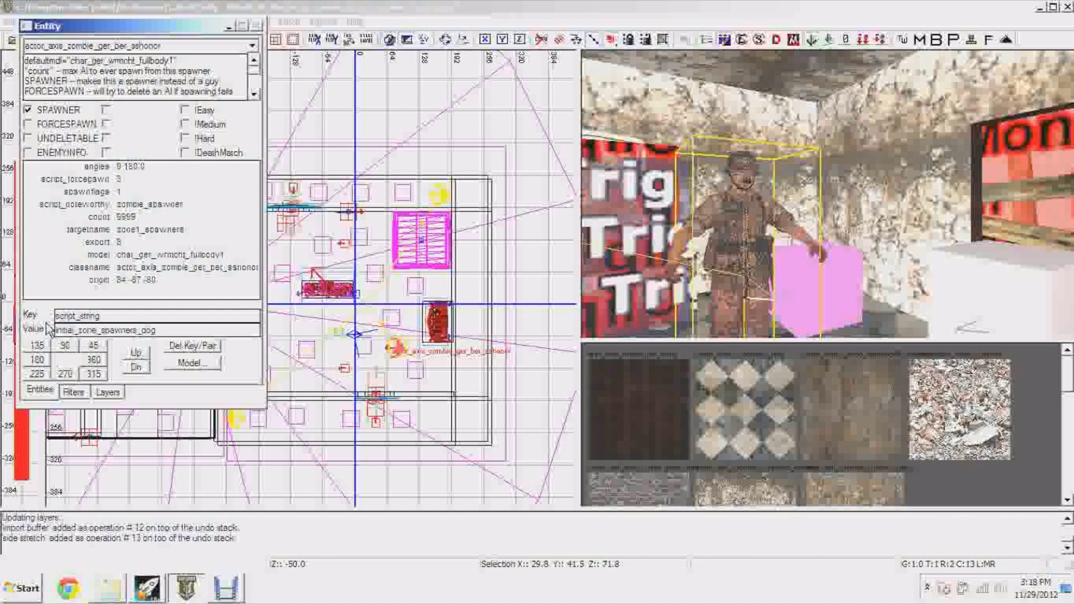
{"action": "key", "text": "Return"}
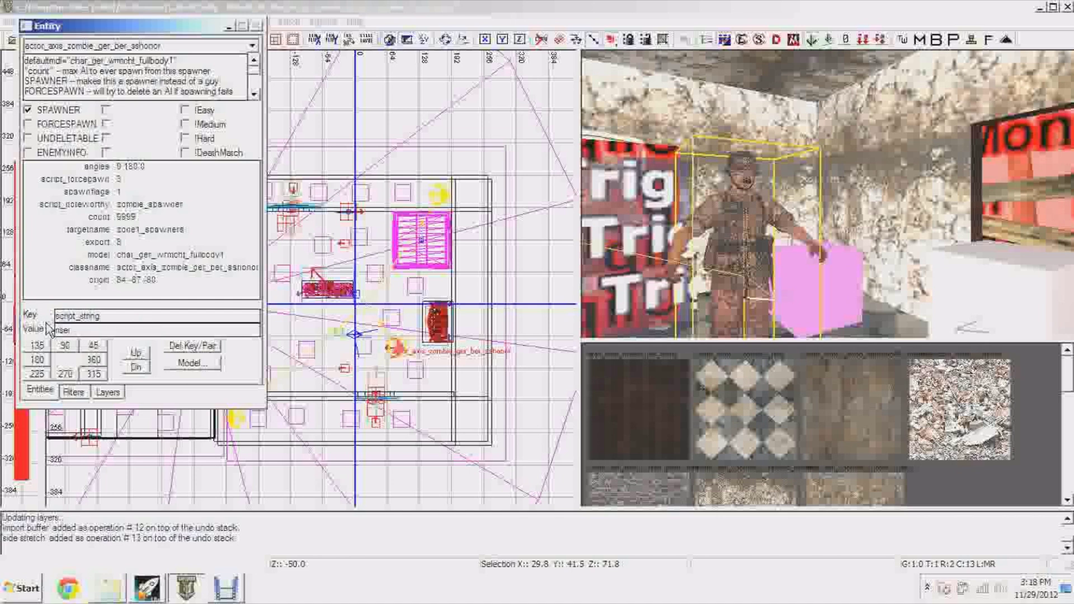
Step: Apply the riser script_string pair to the copied zone1 zombie spawner and deselect it
{"action": "key", "text": "Return"}
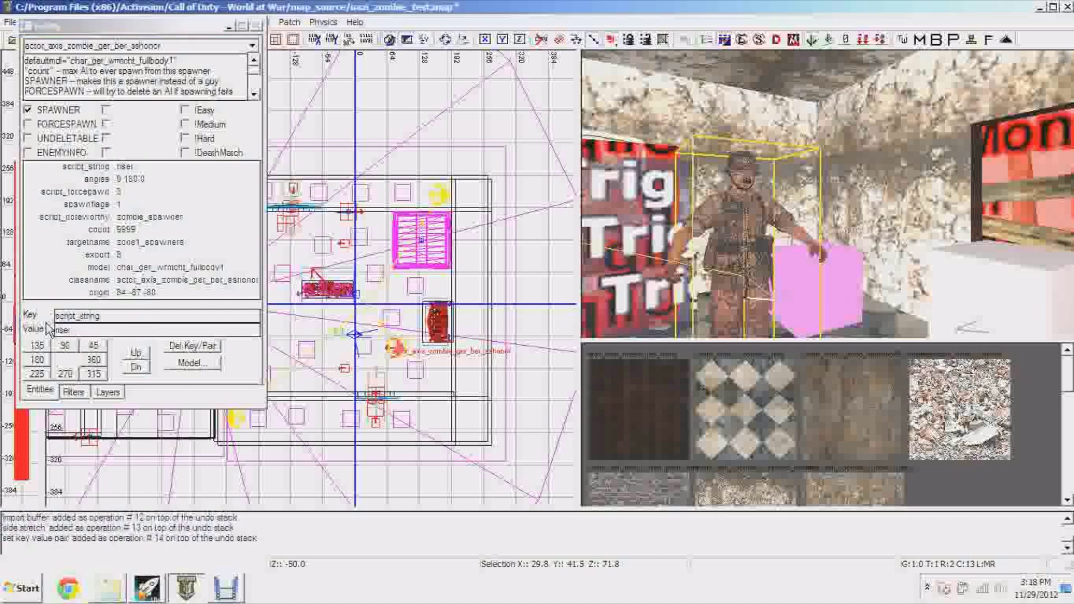
{"action": "left_click", "coordinate": [229, 26]}
{"action": "key", "text": "Escape"}
Step: Create a script_struct entity and place it on the floor inside the zone1 room
{"action": "right_click_drag", "start_coordinate": [811, 330], "coordinate": [804, 308]}
{"action": "mouse_move", "coordinate": [744, 271]}
{"action": "right_mouse_down"}
{"action": "mouse_move", "coordinate": [734, 259]}
{"action": "mouse_move", "coordinate": [746, 217]}
{"action": "mouse_move", "coordinate": [760, 223]}
{"action": "right_mouse_up"}
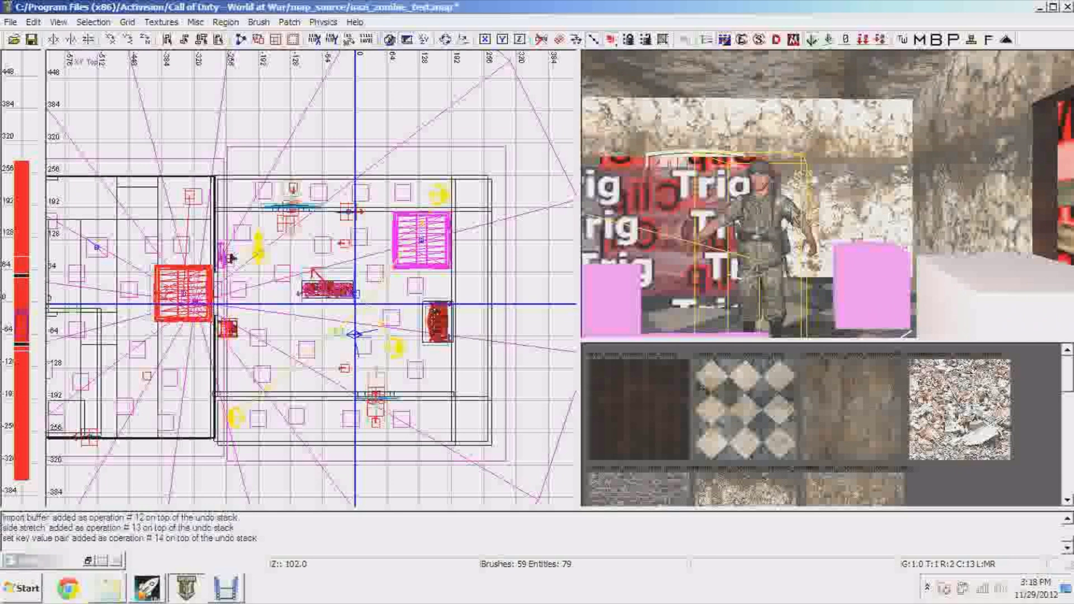
{"action": "right_click_drag", "start_coordinate": [776, 228], "coordinate": [777, 231]}
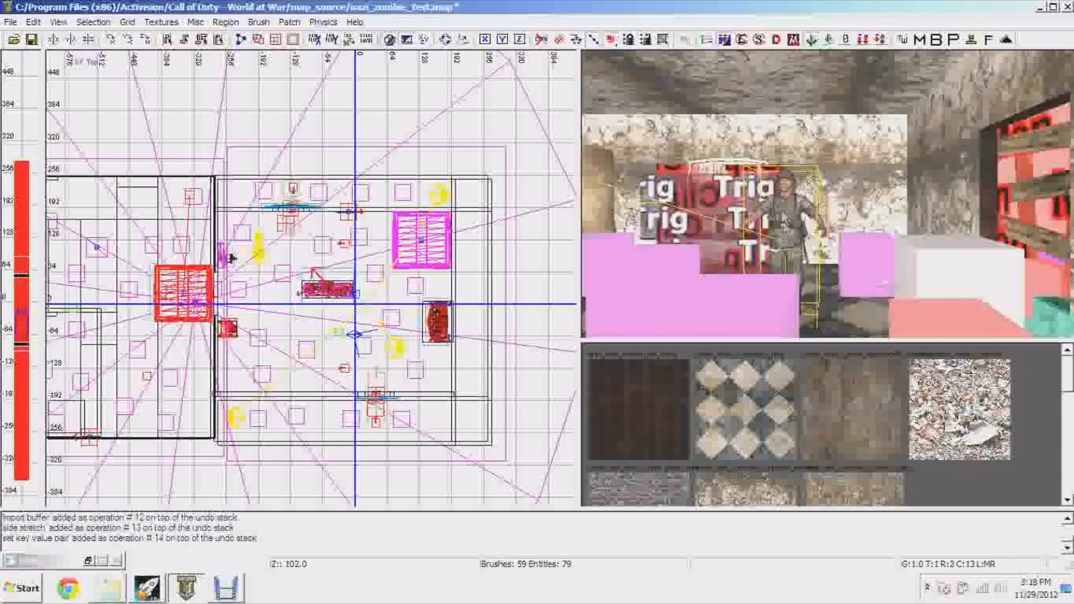
{"action": "mouse_move", "coordinate": [803, 273]}
{"action": "right_mouse_down"}
{"action": "mouse_move", "coordinate": [807, 261]}
{"action": "mouse_move", "coordinate": [791, 264]}
{"action": "right_mouse_up"}
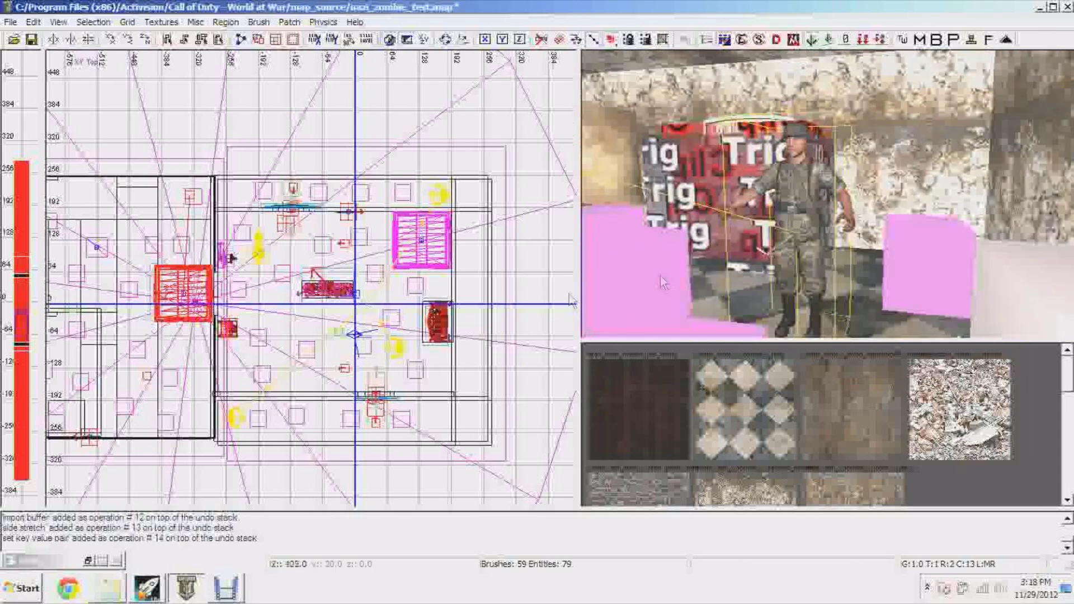
{"action": "right_click", "coordinate": [289, 330]}
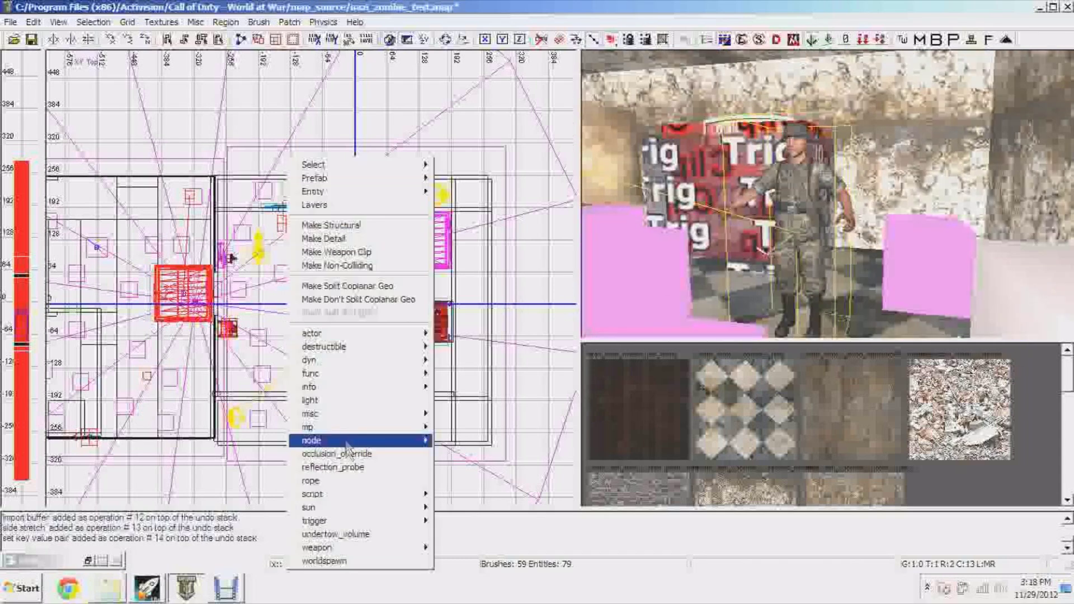
{"action": "mouse_move", "coordinate": [428, 495]}
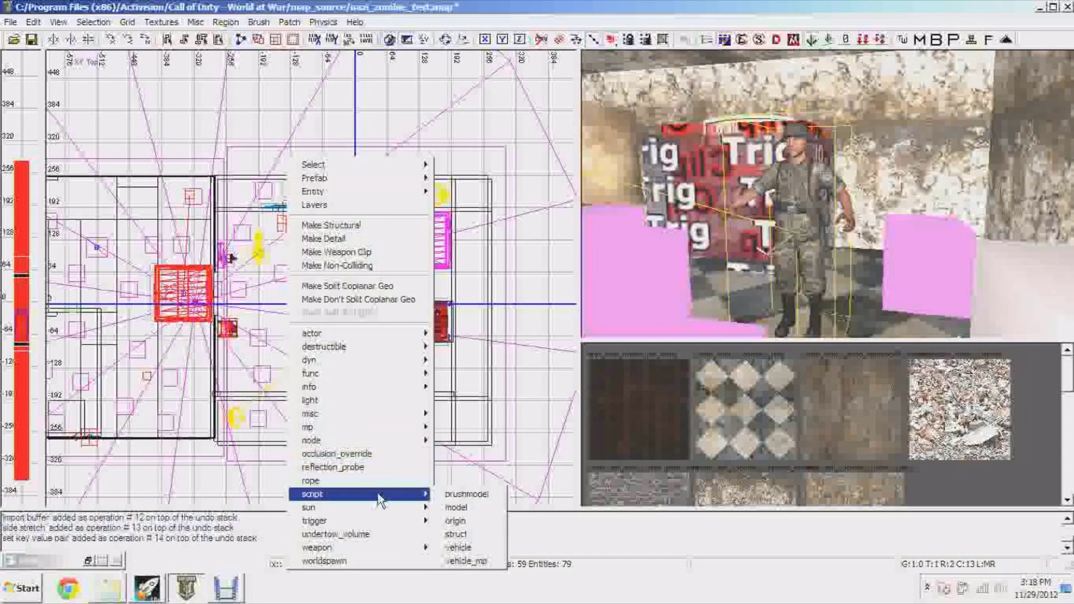
{"action": "left_click", "coordinate": [460, 534]}
{"action": "right_click_drag", "start_coordinate": [799, 285], "coordinate": [800, 285]}
{"action": "left_click_drag", "start_coordinate": [806, 168], "coordinate": [806, 167]}
{"action": "right_click_drag", "start_coordinate": [807, 167], "coordinate": [807, 167]}
{"action": "right_click", "coordinate": [830, 210]}
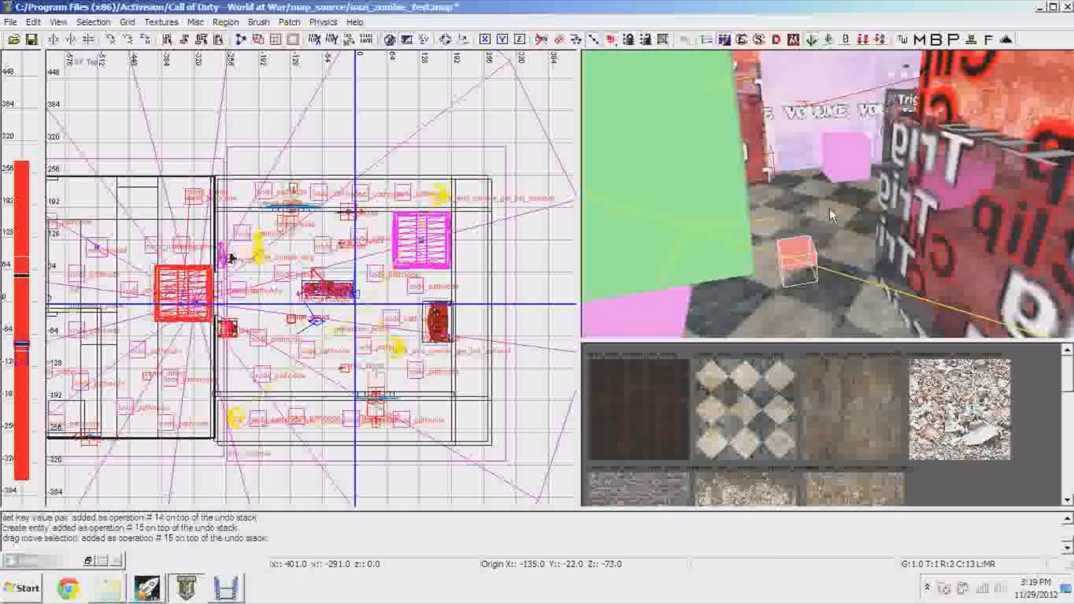
Step: Set the new script_struct's targetname to zone1_spawners_rise
{"action": "key", "text": "n"}
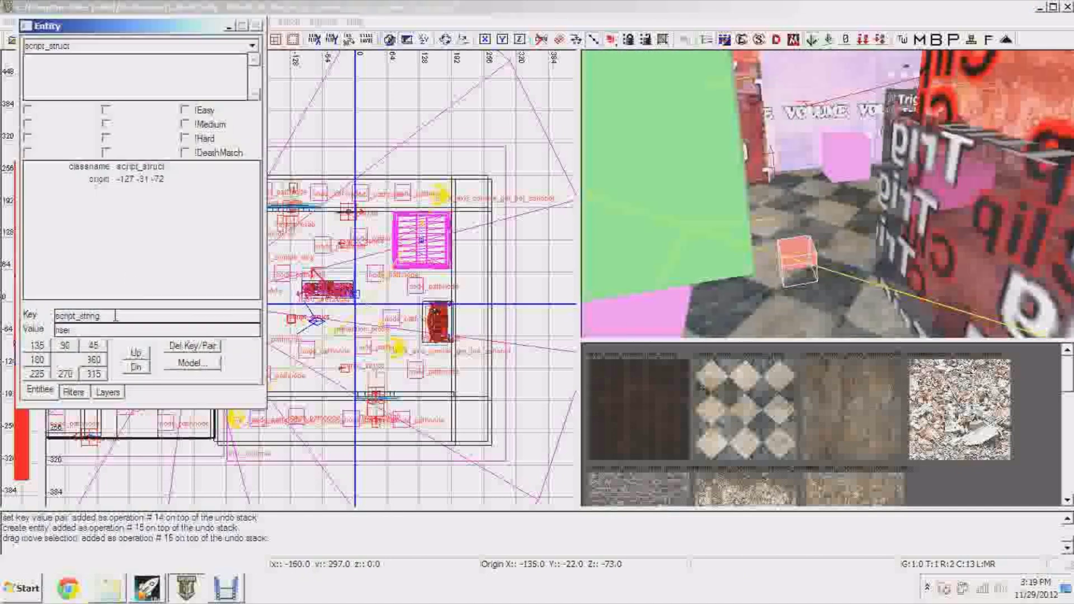
{"action": "left_click_drag", "start_coordinate": [116, 316], "coordinate": [57, 307]}
{"action": "type", "text": "targetname"}
{"action": "key", "text": "Tab"}
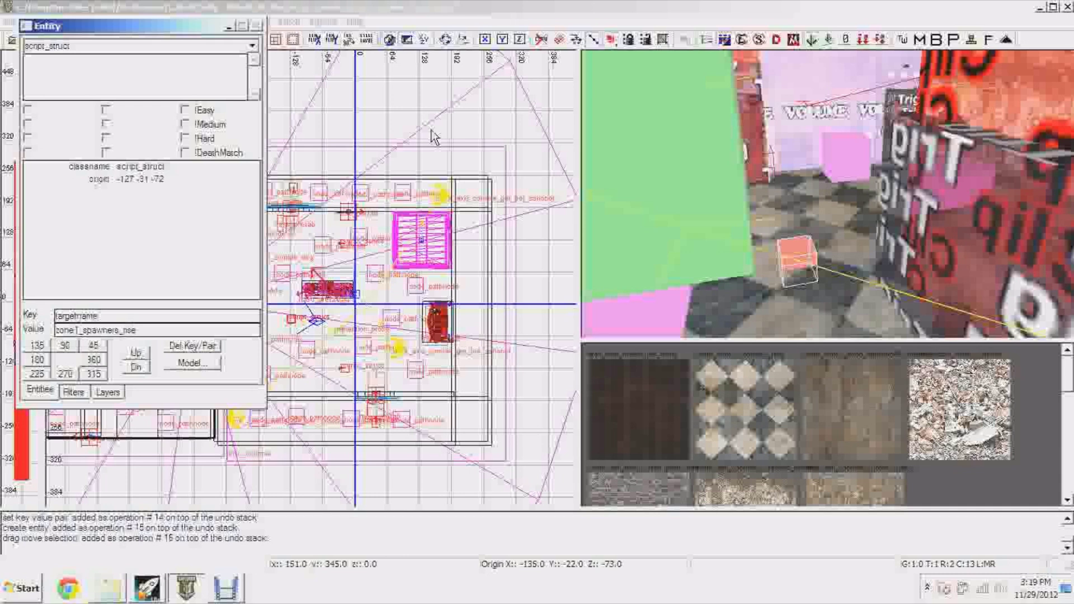
{"action": "right_click_drag", "start_coordinate": [940, 150], "coordinate": [772, 182]}
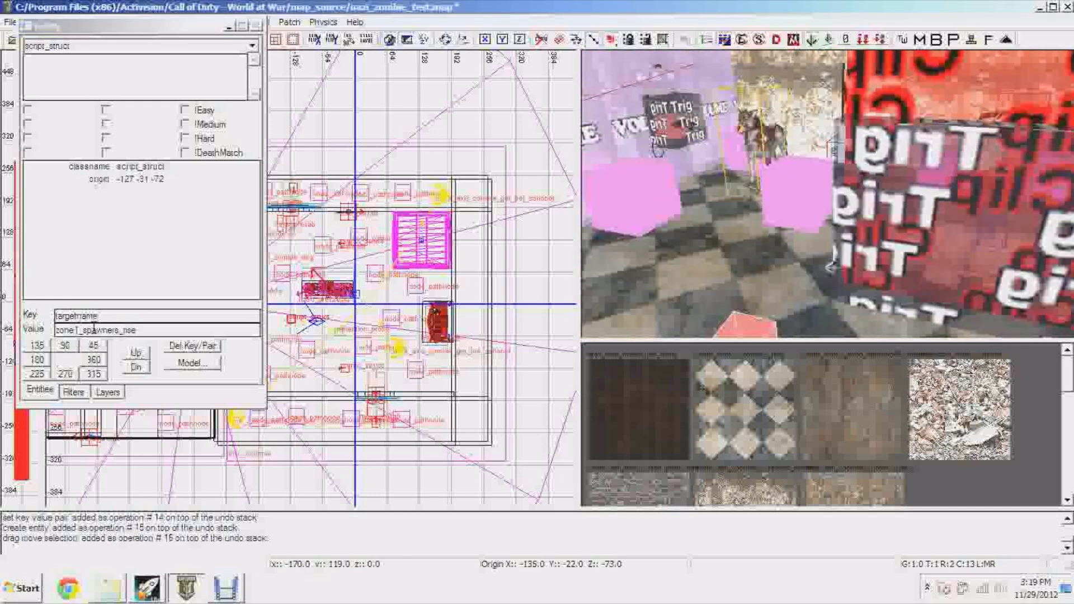
{"action": "left_click", "coordinate": [157, 330]}
{"action": "key", "text": "Return"}
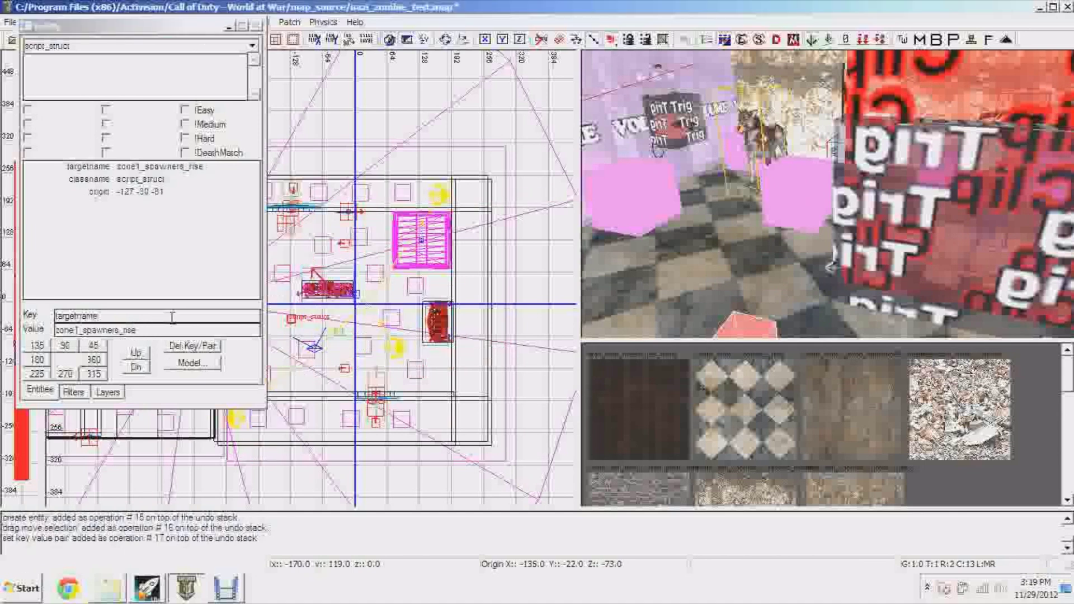
Step: Add a script_noteworthy key with the value find_flesh to the zone1 rise script_struct and save the map
{"action": "right_click_drag", "start_coordinate": [620, 207], "coordinate": [744, 228]}
{"action": "right_click_drag", "start_coordinate": [851, 239], "coordinate": [871, 232]}
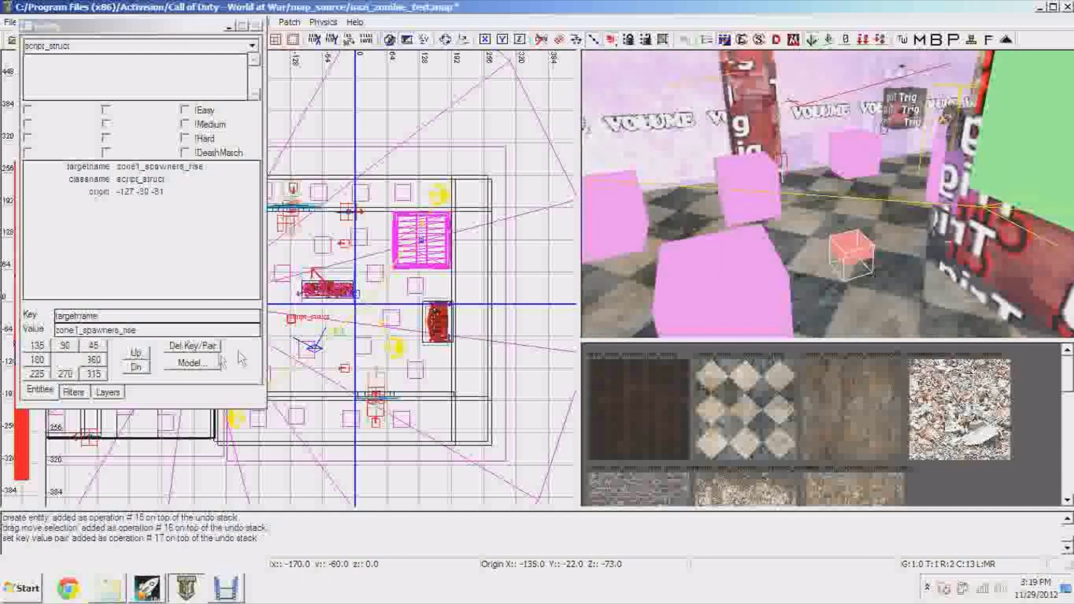
{"action": "double_click", "coordinate": [154, 320]}
{"action": "type", "text": "script_noteworthy"}
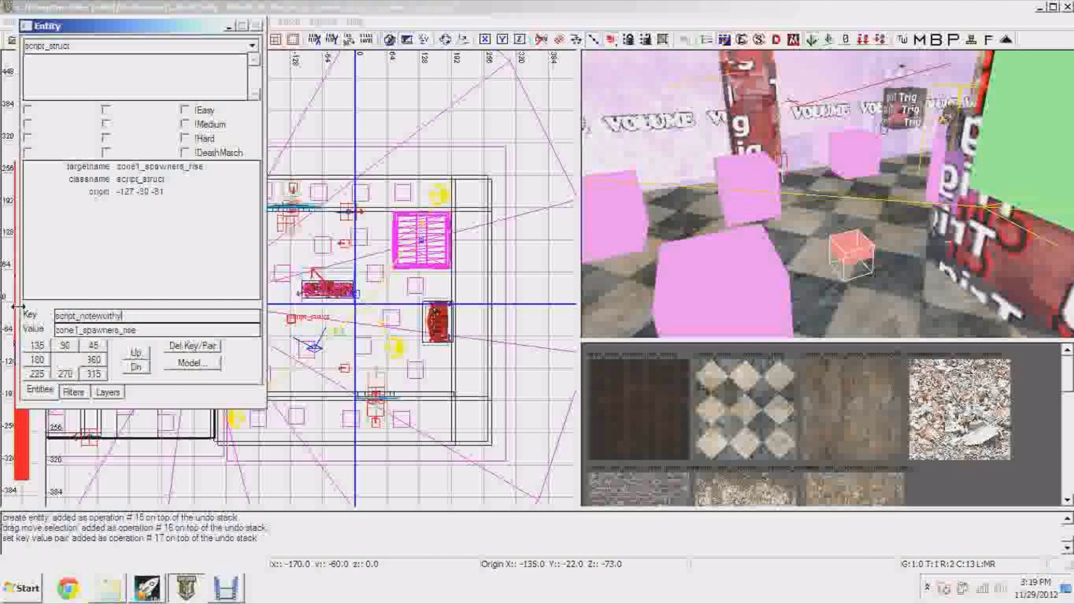
{"action": "key", "text": "Return"}
{"action": "key", "text": "Return"}
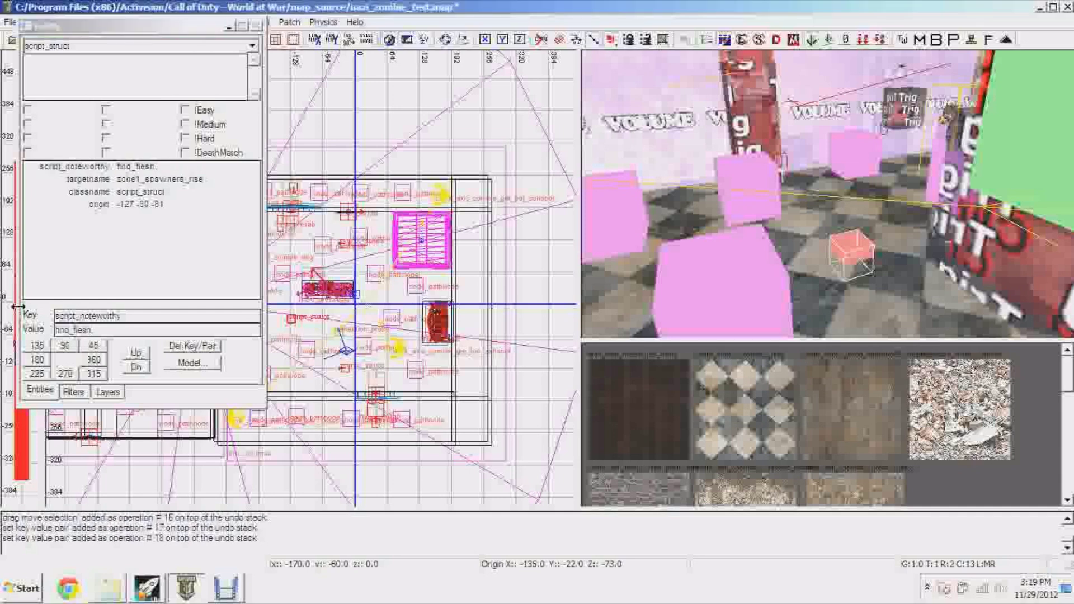
{"action": "left_click", "coordinate": [229, 26]}
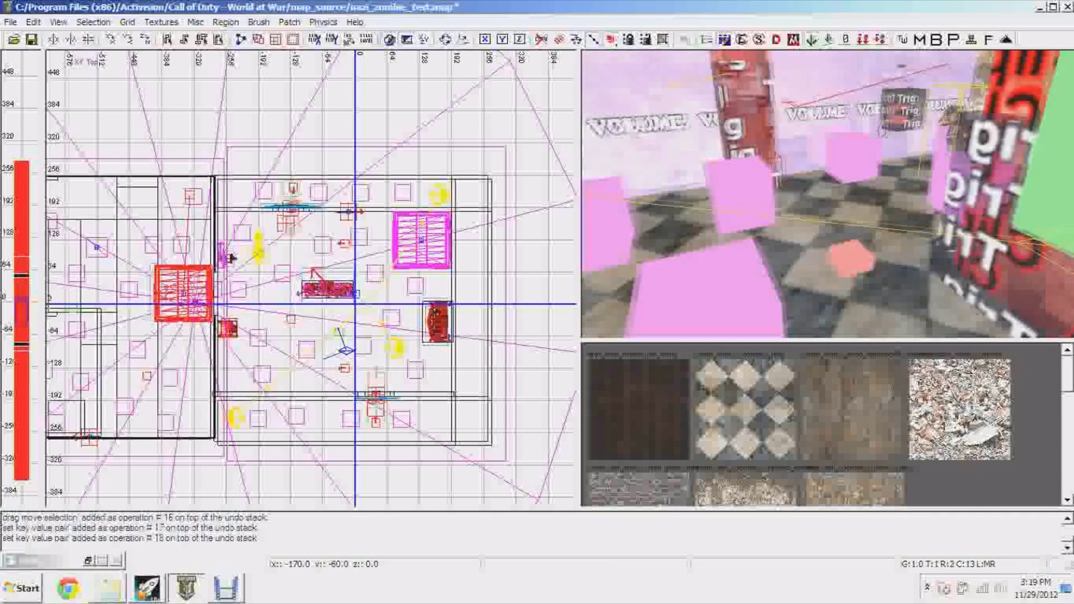
{"action": "left_click", "coordinate": [31, 39]}
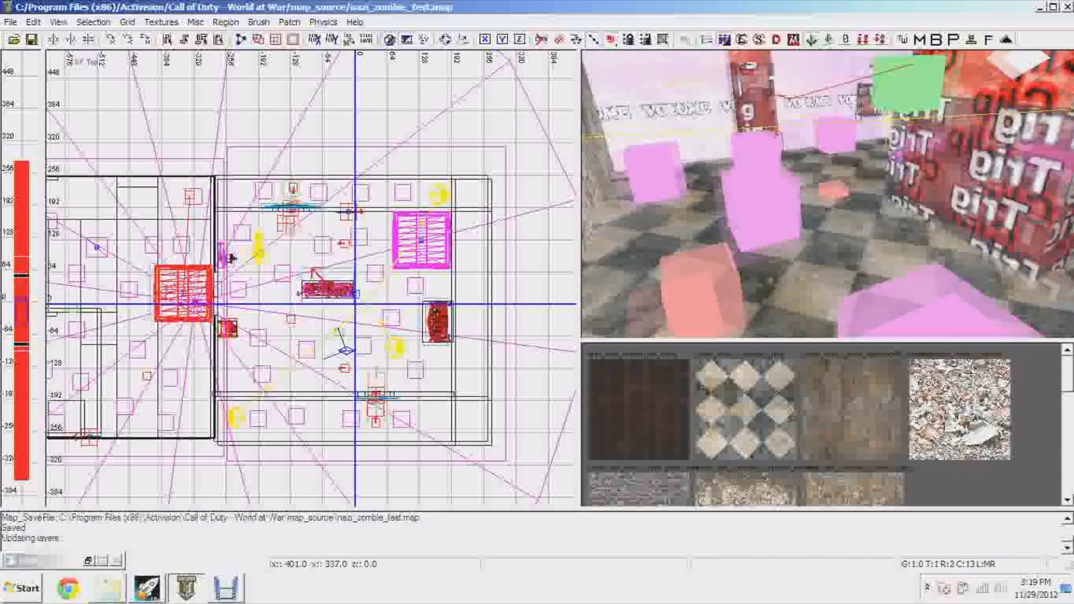
Step: Review the key-value pairs of the zone1 rise script_struct and save the map again
{"action": "right_click_drag", "start_coordinate": [960, 136], "coordinate": [963, 111]}
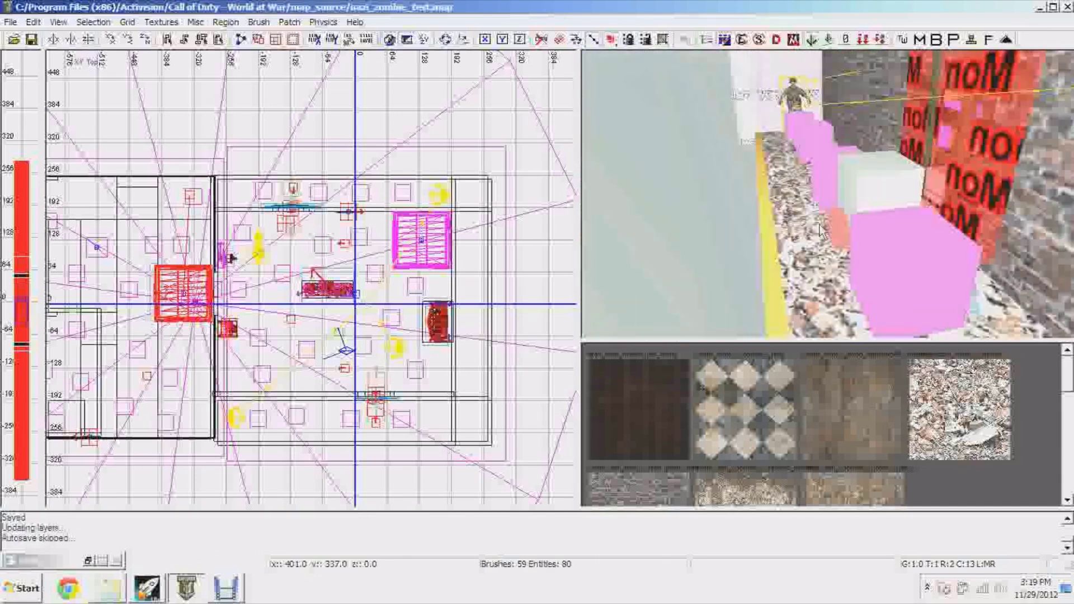
{"action": "mouse_move", "coordinate": [841, 242]}
{"action": "right_mouse_down"}
{"action": "mouse_move", "coordinate": [940, 224]}
{"action": "mouse_move", "coordinate": [996, 235]}
{"action": "mouse_move", "coordinate": [951, 213]}
{"action": "mouse_move", "coordinate": [862, 255]}
{"action": "mouse_move", "coordinate": [823, 259]}
{"action": "mouse_move", "coordinate": [857, 253]}
{"action": "right_mouse_up"}
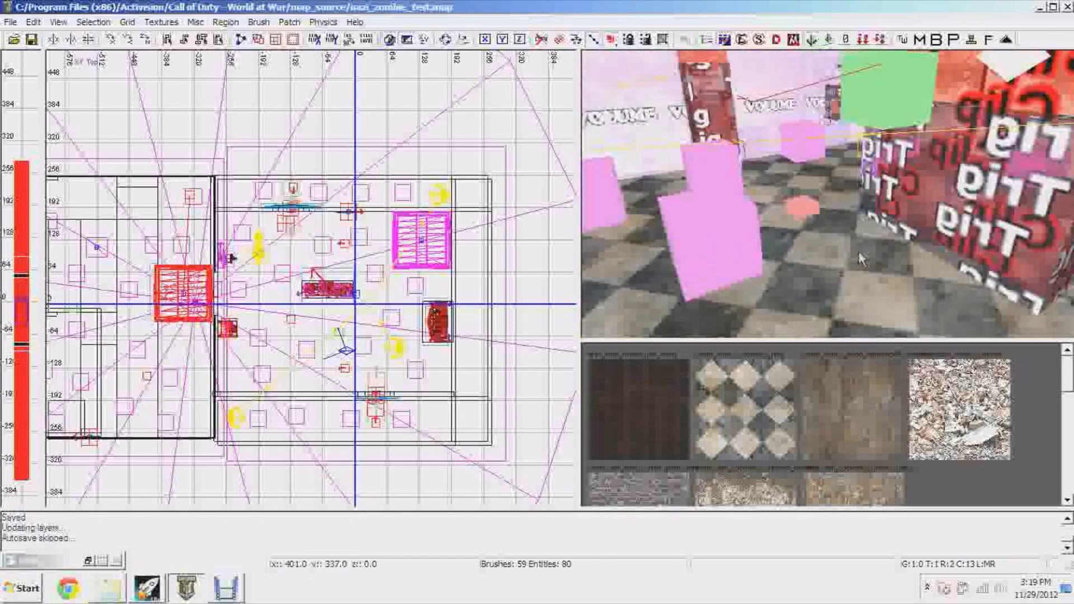
{"action": "left_click", "coordinate": [802, 216], "text": "shift"}
{"action": "key", "text": "n"}
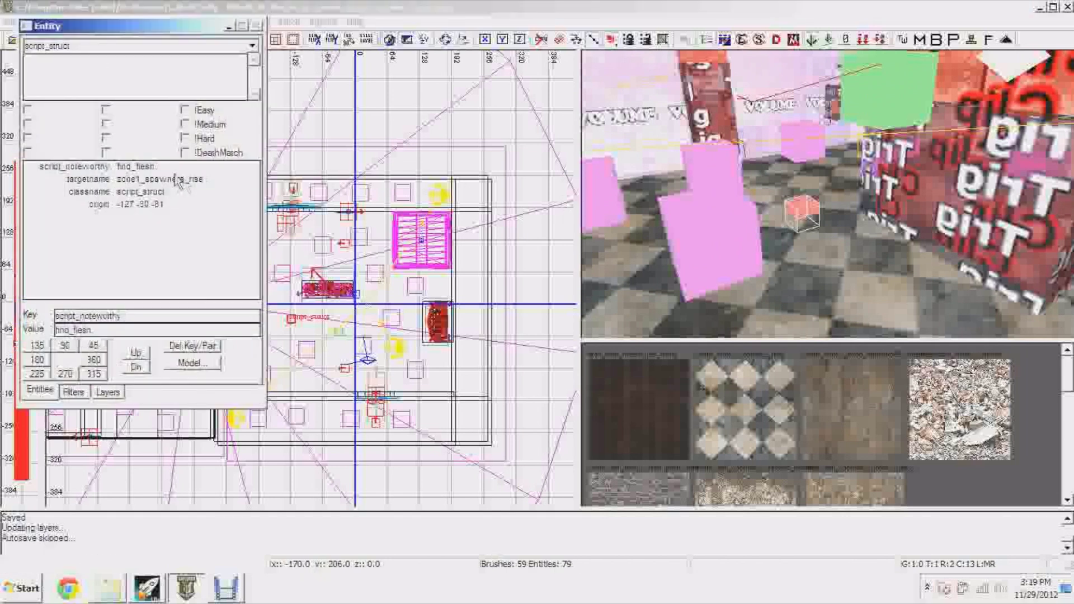
{"action": "left_click", "coordinate": [229, 28]}
{"action": "key", "text": "ctrl+s"}
Step: Duplicate the zone1 rise script_struct twice within the zone1 room and save the map
{"action": "mouse_move", "coordinate": [867, 192]}
{"action": "right_mouse_down"}
{"action": "mouse_move", "coordinate": [742, 159]}
{"action": "mouse_move", "coordinate": [848, 240]}
{"action": "right_mouse_up"}
{"action": "left_click", "coordinate": [765, 310], "text": "shift"}
{"action": "key", "text": "space"}
{"action": "mouse_move", "coordinate": [314, 333]}
{"action": "left_mouse_down"}
{"action": "mouse_move", "coordinate": [294, 304]}
{"action": "mouse_move", "coordinate": [342, 332]}
{"action": "left_mouse_up"}
{"action": "key", "text": "space"}
{"action": "key", "text": "Escape"}
{"action": "right_click_drag", "start_coordinate": [875, 217], "coordinate": [651, 190]}
{"action": "left_click", "coordinate": [31, 41]}
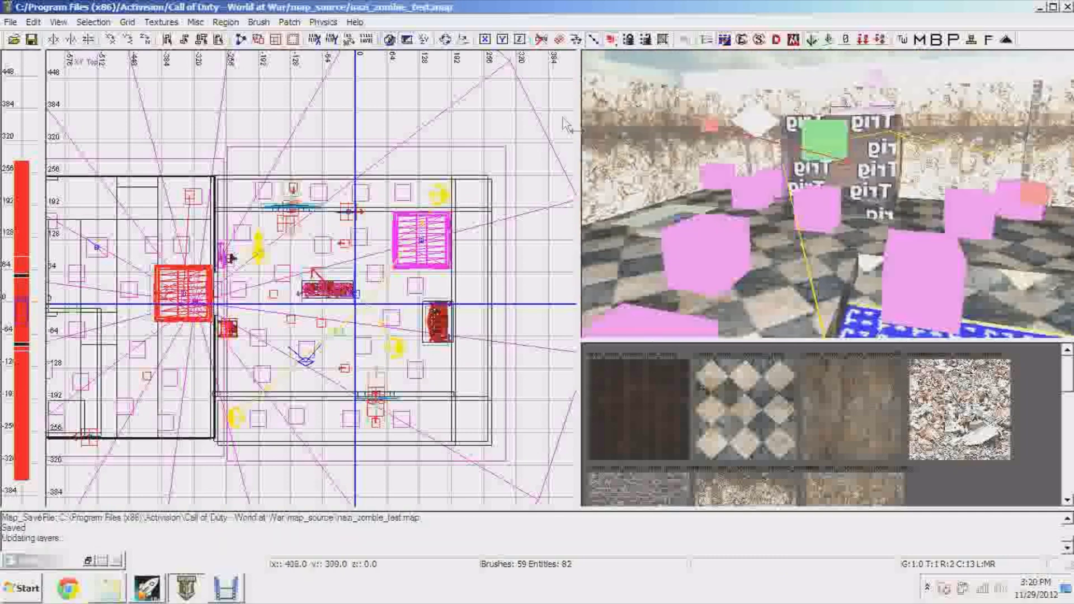
Step: Close Radiant, switch to the Launcher and compile the nazi_zombie_test level
{"action": "right_click_drag", "start_coordinate": [993, 167], "coordinate": [828, 193]}
{"action": "left_click", "coordinate": [1067, 7]}
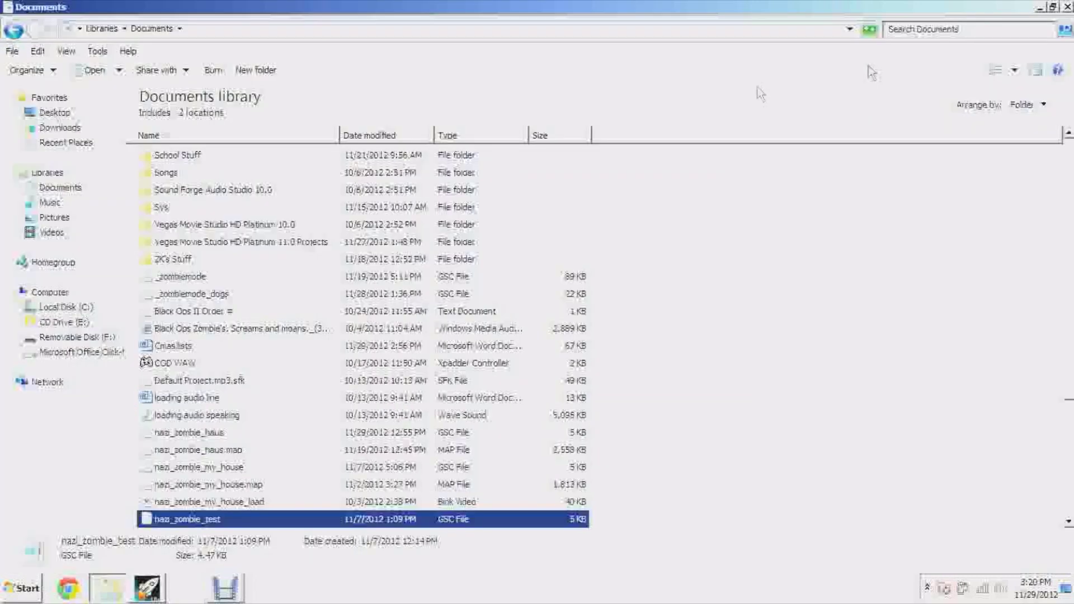
{"action": "left_click", "coordinate": [156, 591]}
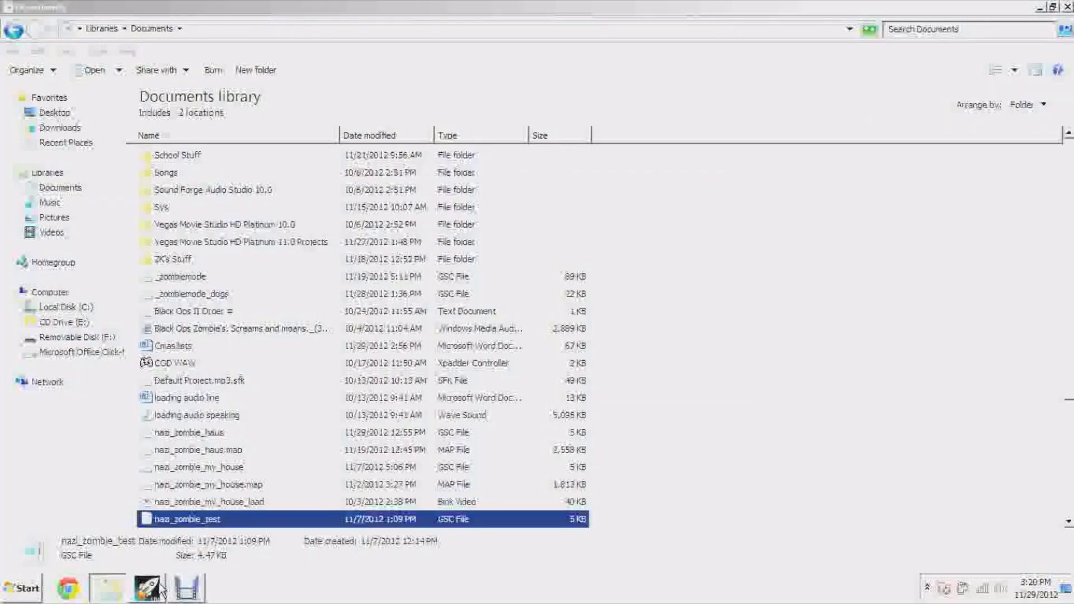
{"action": "left_click", "coordinate": [405, 132]}
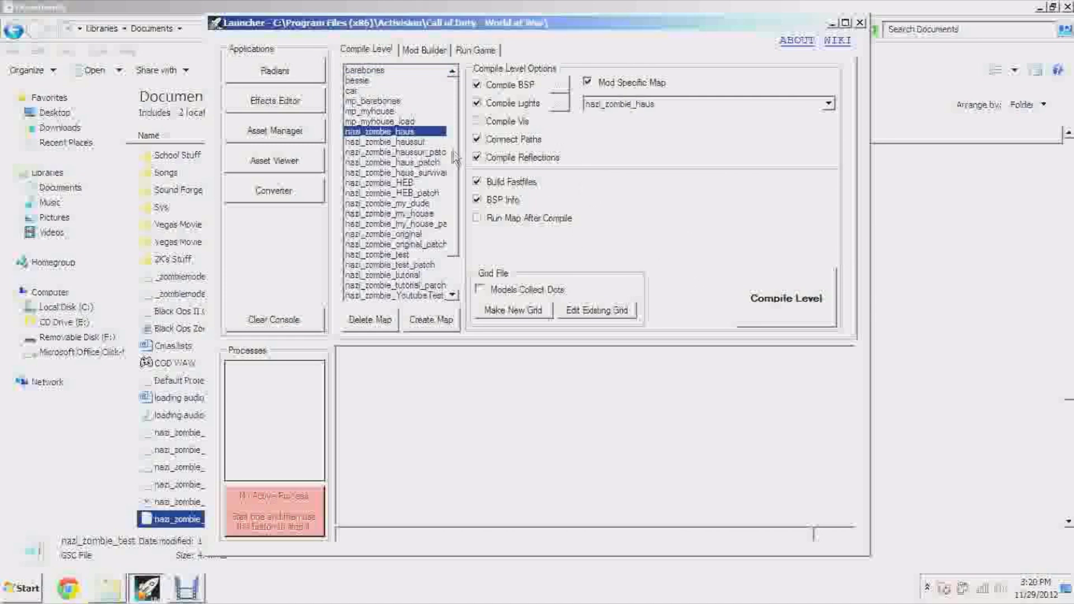
{"action": "scroll", "coordinate": [442, 168], "scroll_direction": "down", "scroll_amount": 2}
{"action": "left_click", "coordinate": [437, 214]}
{"action": "left_click", "coordinate": [787, 298]}
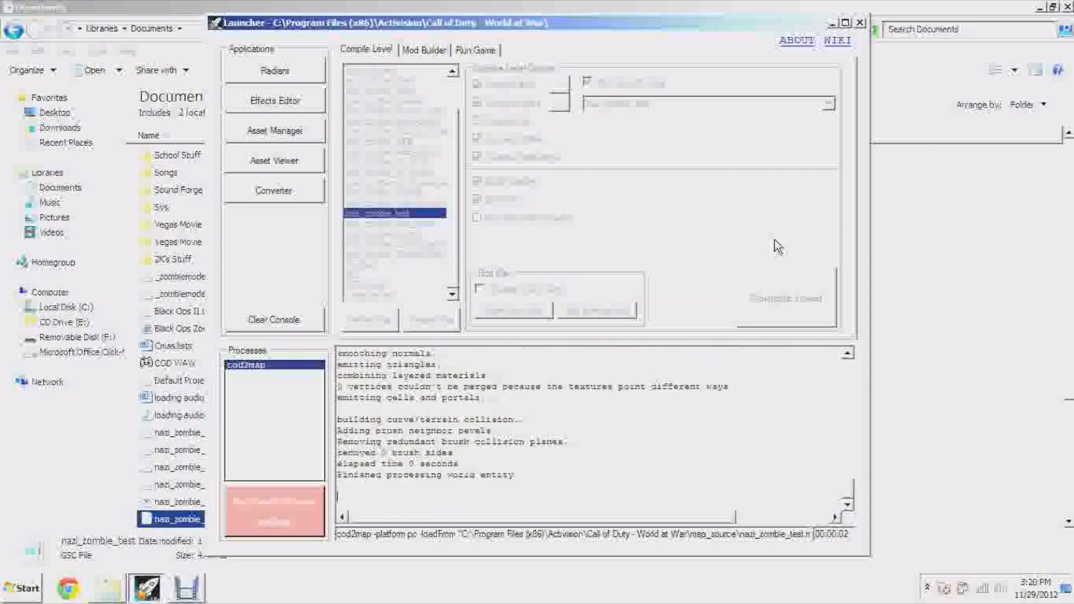
Step: Open the nazi_zombie_test GSC file from the Documents library for editing and go to the dlc3_zone_init function
{"action": "left_click", "coordinate": [832, 25]}
{"action": "right_click", "coordinate": [229, 513]}
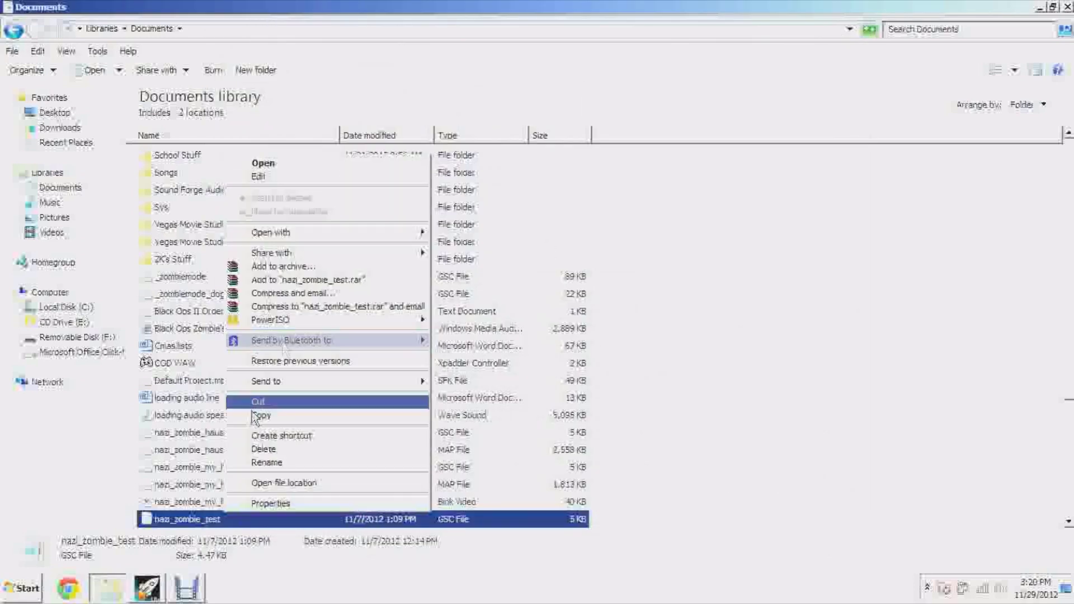
{"action": "left_click", "coordinate": [291, 178]}
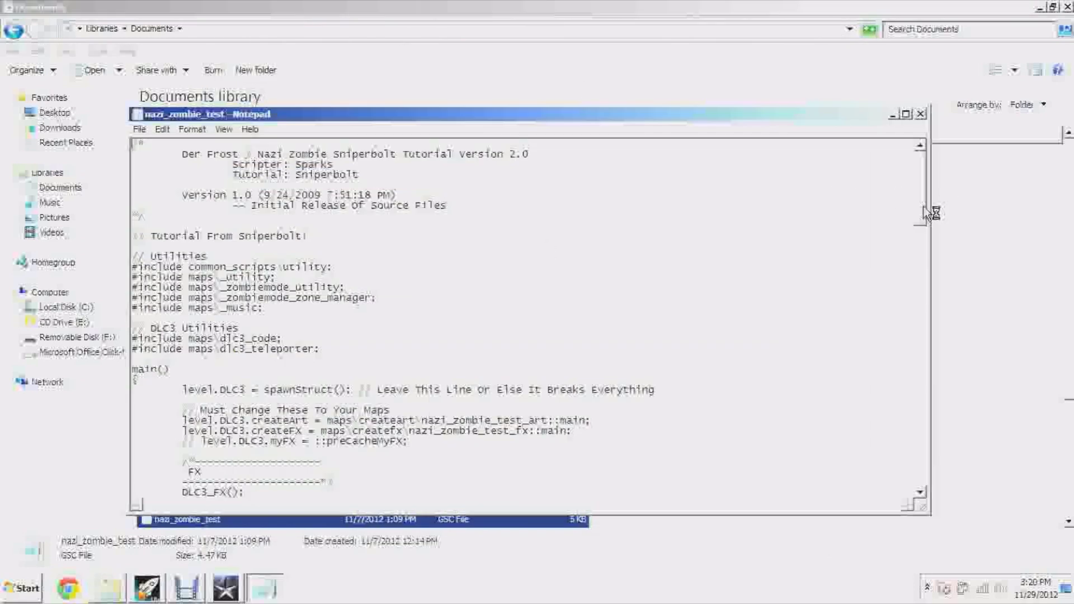
{"action": "left_click_drag", "start_coordinate": [924, 207], "coordinate": [926, 474]}
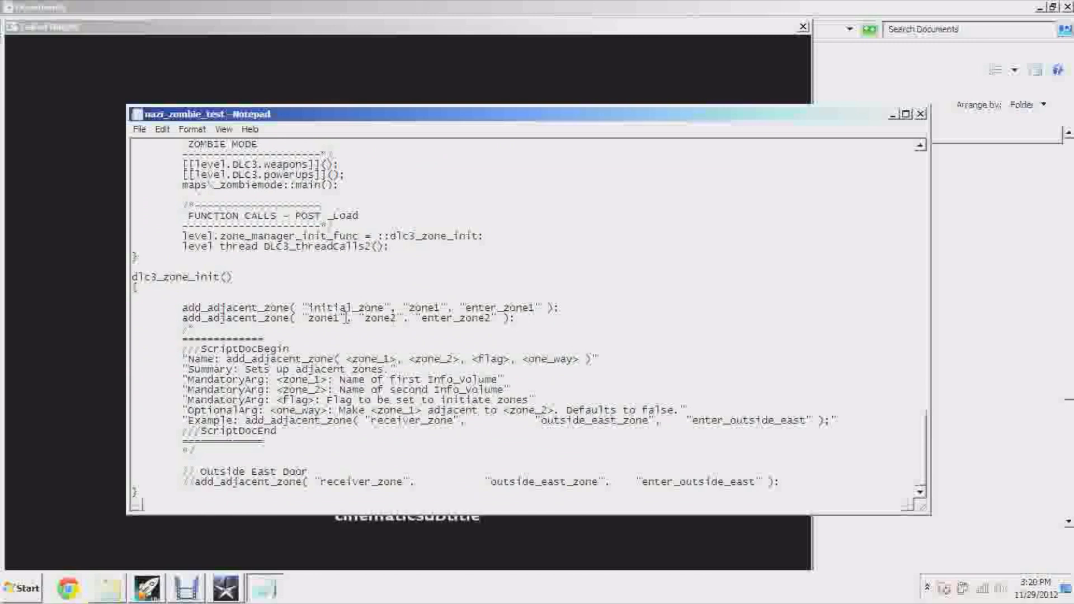
Step: Copy the add_adjacent_zone line linking zone1 to zone2 and bring the script back in front of the other windows
{"action": "left_click_drag", "start_coordinate": [520, 324], "coordinate": [191, 324]}
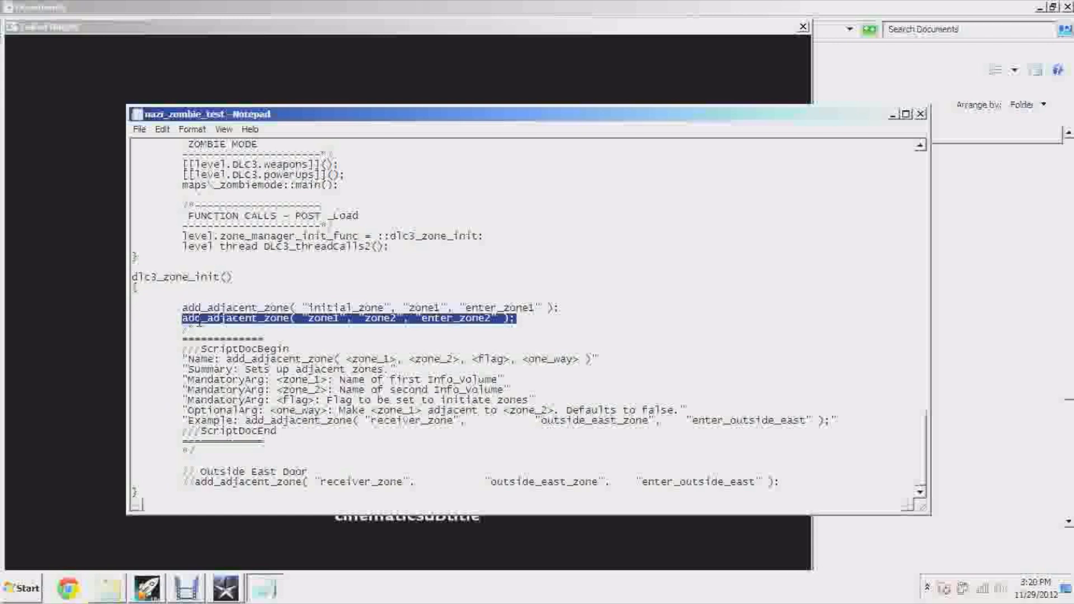
{"action": "right_click", "coordinate": [203, 323]}
{"action": "left_click", "coordinate": [244, 359]}
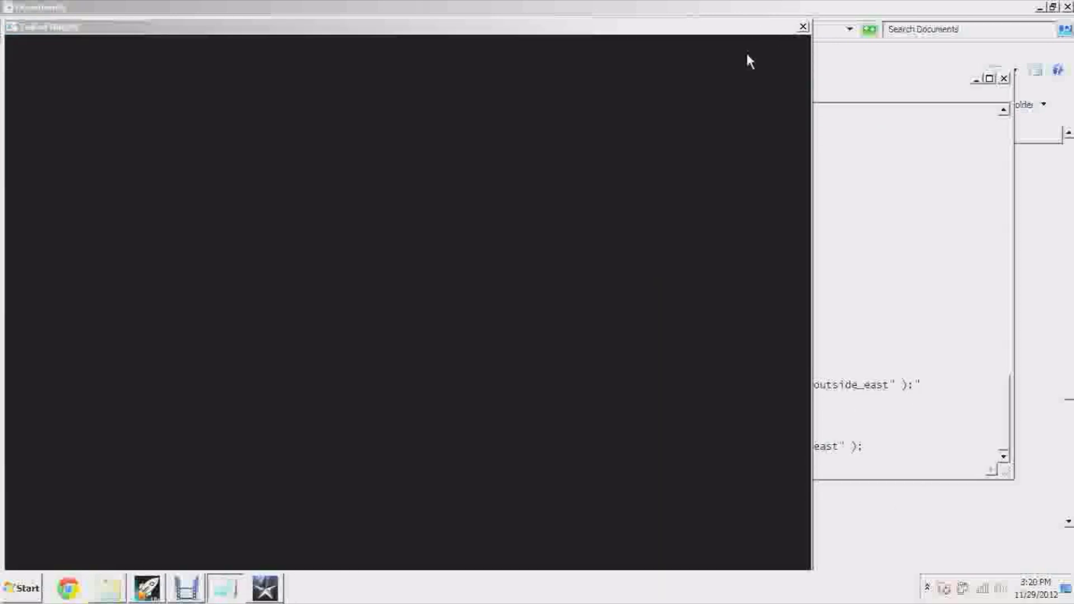
{"action": "left_click", "coordinate": [1065, 587]}
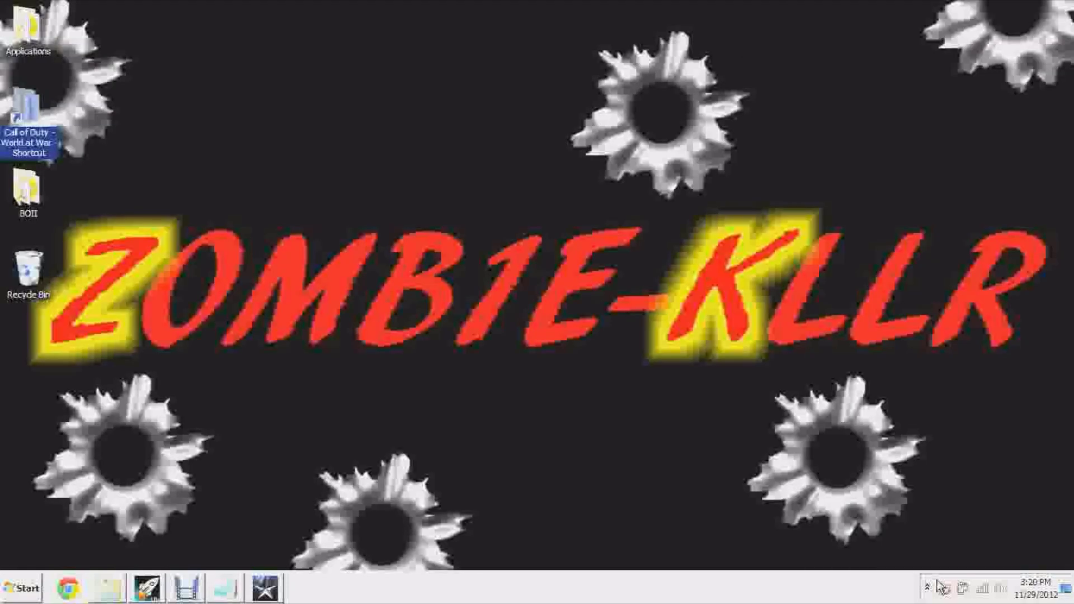
{"action": "left_click", "coordinate": [238, 589]}
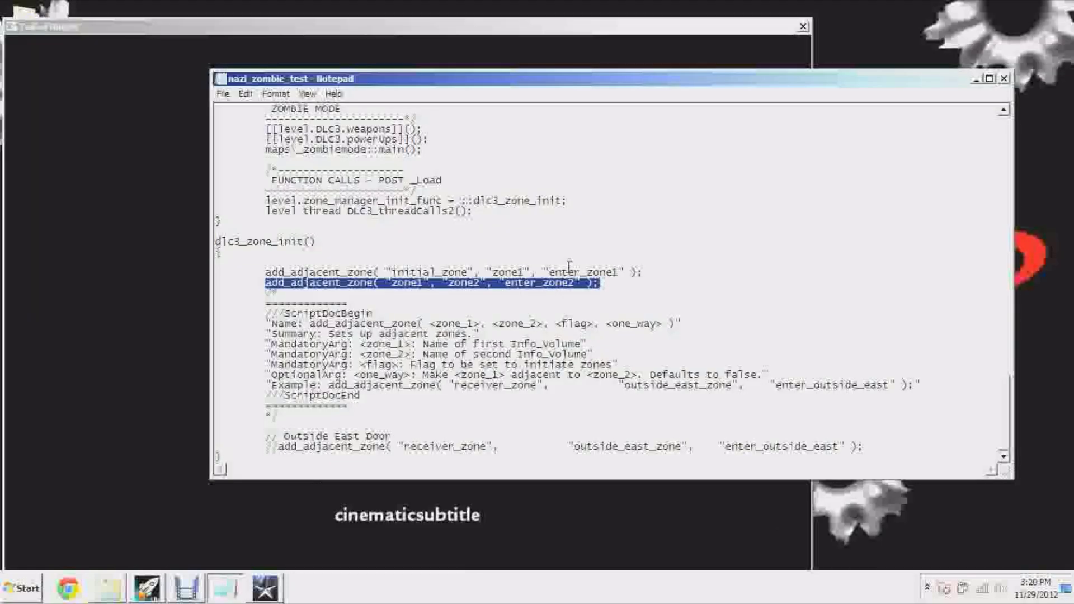
{"action": "left_click", "coordinate": [606, 290]}
{"action": "key", "text": "Return"}
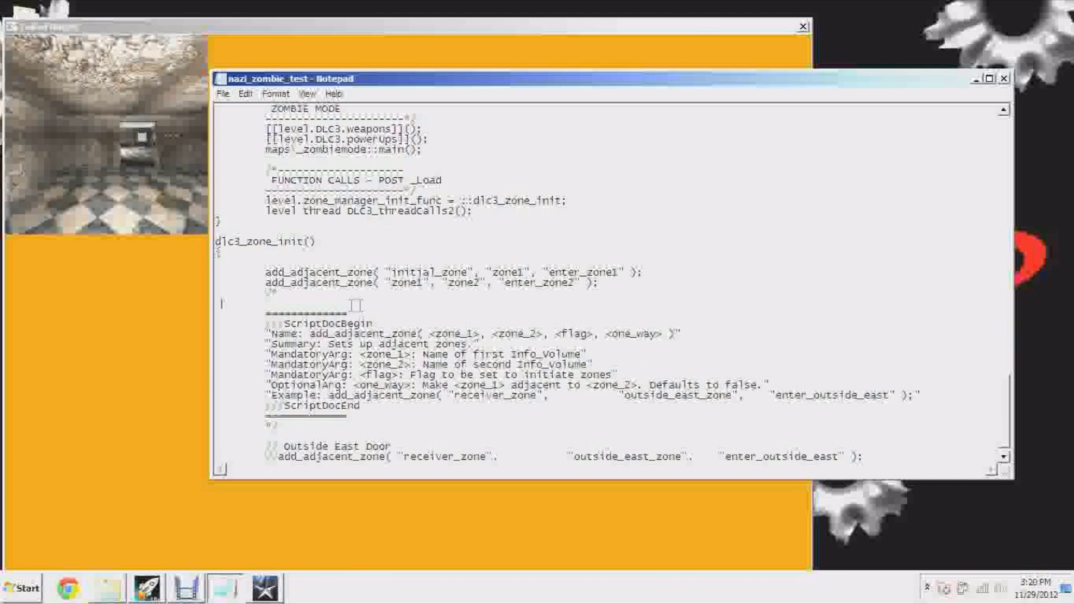
{"action": "key", "text": "BackSpace"}
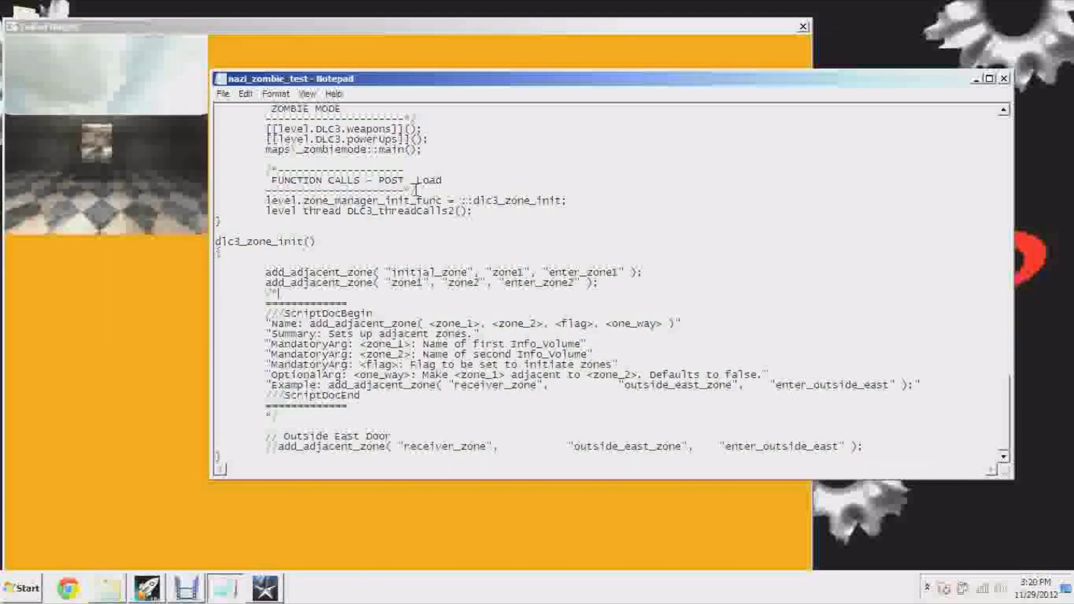
Step: Insert a new line above the comment block and paste the copied add_adjacent_zone( "zone1", "zone2", "enter_zone2" ); there
{"action": "left_click", "coordinate": [267, 292]}
{"action": "key", "text": "Return"}
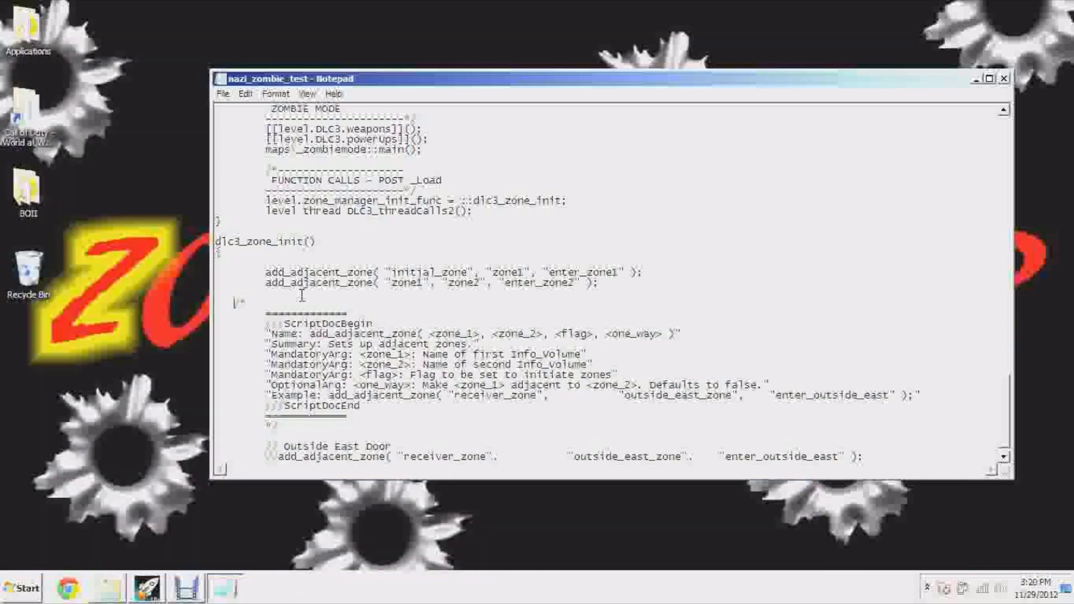
{"action": "key", "text": "Tab"}
{"action": "left_click", "coordinate": [283, 292]}
{"action": "right_click", "coordinate": [285, 286]}
{"action": "left_click", "coordinate": [313, 333]}
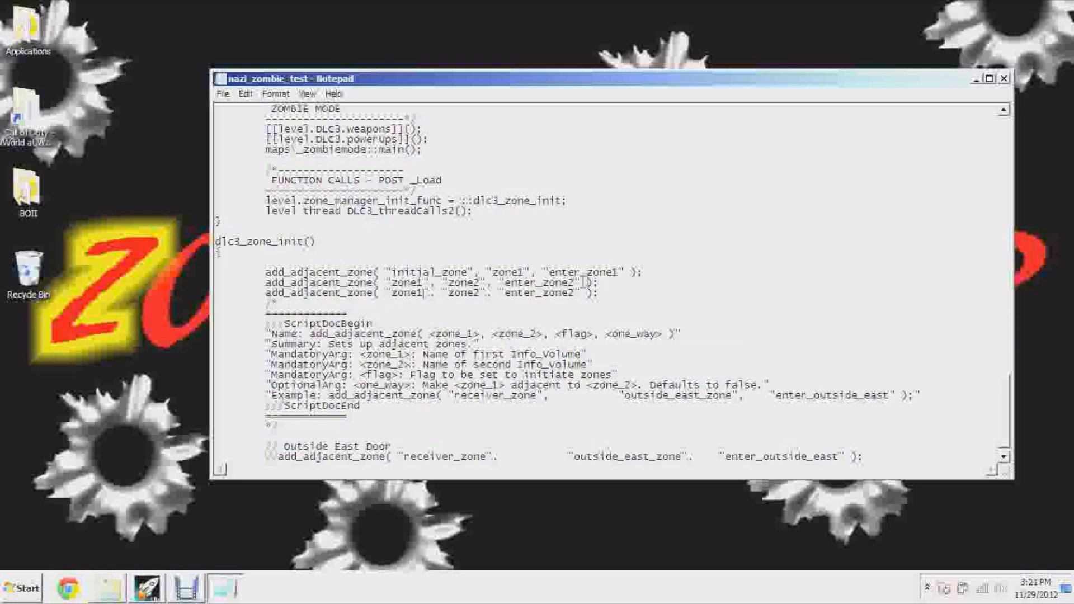
Step: Change the pasted add_adjacent_zone line to link "zone2" to "zone3" with the flag "enter_zone3"
{"action": "key", "text": "BackSpace"}
{"action": "type", "text": "2"}
{"action": "key", "text": "BackSpace"}
{"action": "type", "text": "3"}
{"action": "type", "text": "3"}
Step: Paste another add_adjacent_zone line below, linking "zone3" to "zone4" with the flag "enter_zone4", and close the script
{"action": "key", "text": "Return"}
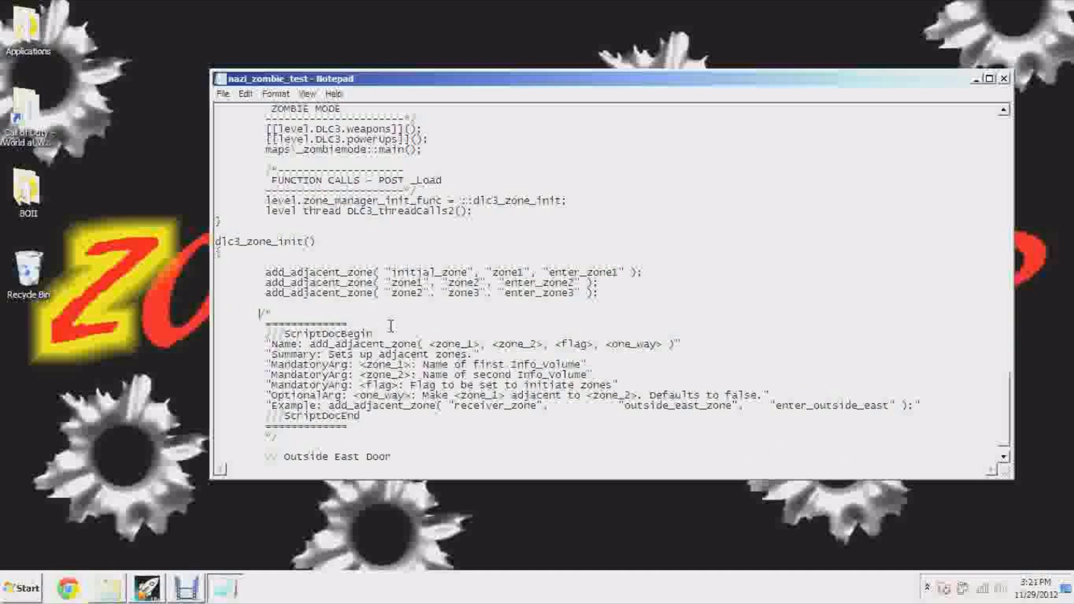
{"action": "right_click", "coordinate": [267, 303]}
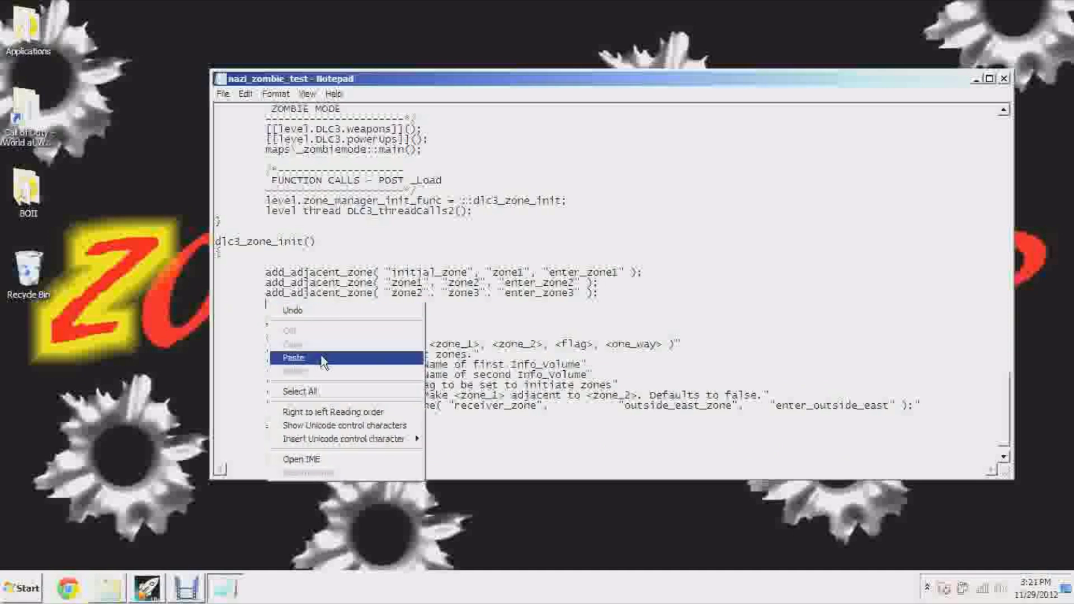
{"action": "left_click", "coordinate": [302, 357]}
{"action": "key", "text": "BackSpace"}
{"action": "type", "text": "3"}
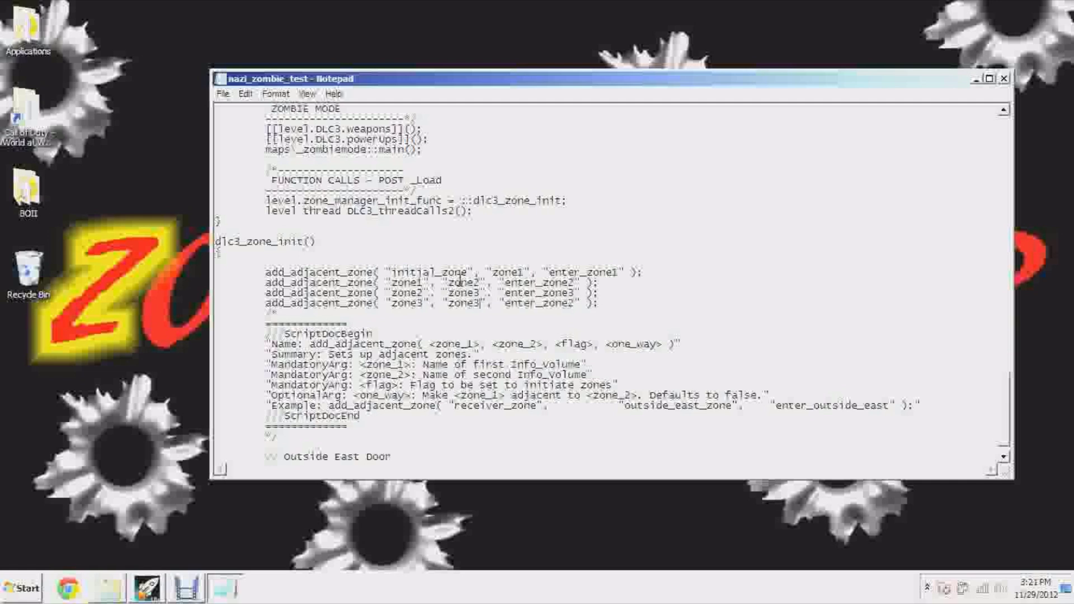
{"action": "key", "text": "BackSpace"}
{"action": "type", "text": "4"}
{"action": "key", "text": "Right"}
{"action": "key", "text": "Right"}
{"action": "key", "text": "BackSpace"}
{"action": "type", "text": "4"}
{"action": "left_click", "coordinate": [1005, 78]}
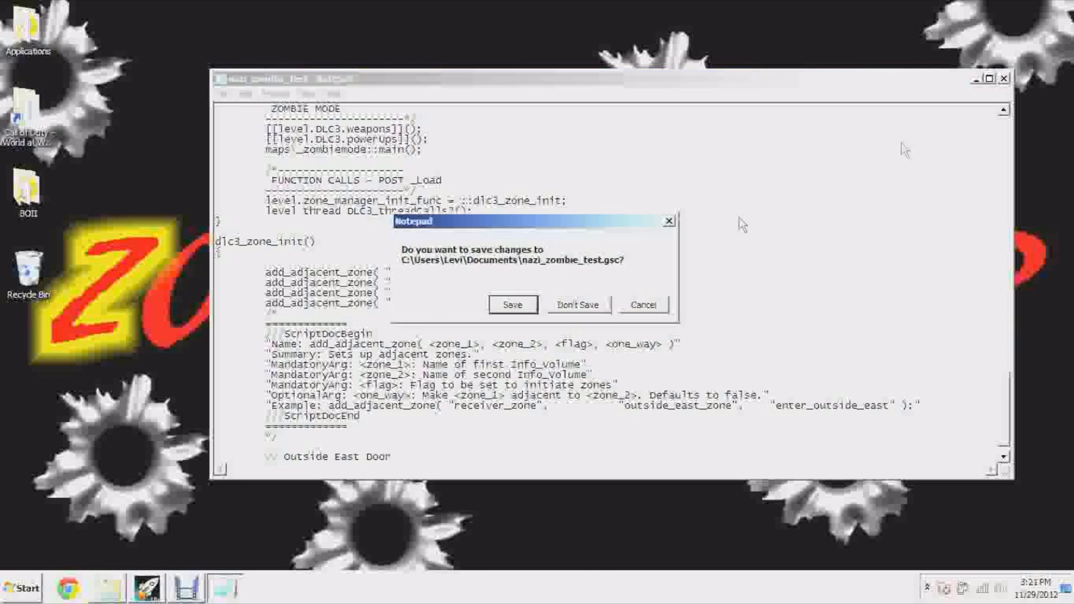
{"action": "left_click", "coordinate": [600, 302]}
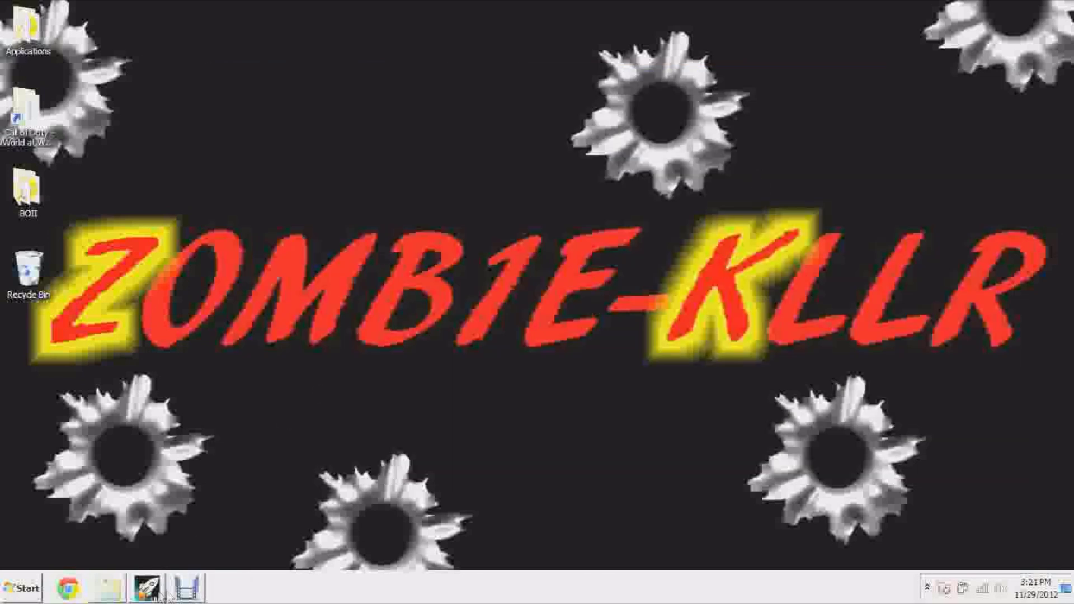
Step: Switch to the Launcher, select nazi_zombie_test as the mod to build, review its IWD file list and build the mod
{"action": "left_click", "coordinate": [151, 589]}
{"action": "left_click", "coordinate": [423, 51]}
{"action": "left_click", "coordinate": [535, 88]}
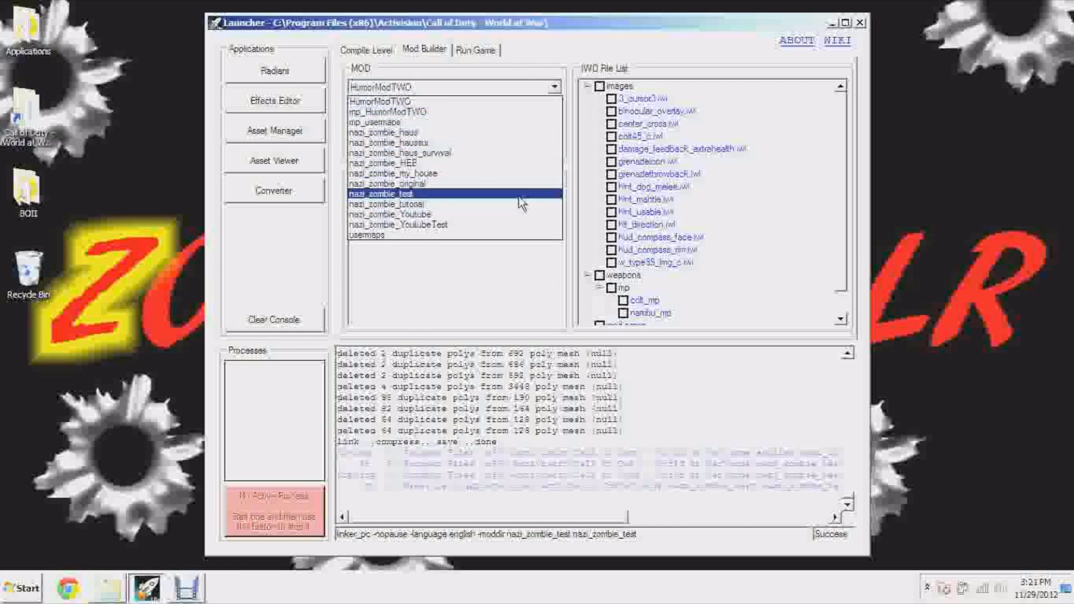
{"action": "left_click", "coordinate": [522, 193]}
{"action": "left_click_drag", "start_coordinate": [845, 120], "coordinate": [837, 308]}
{"action": "left_click", "coordinate": [391, 149]}
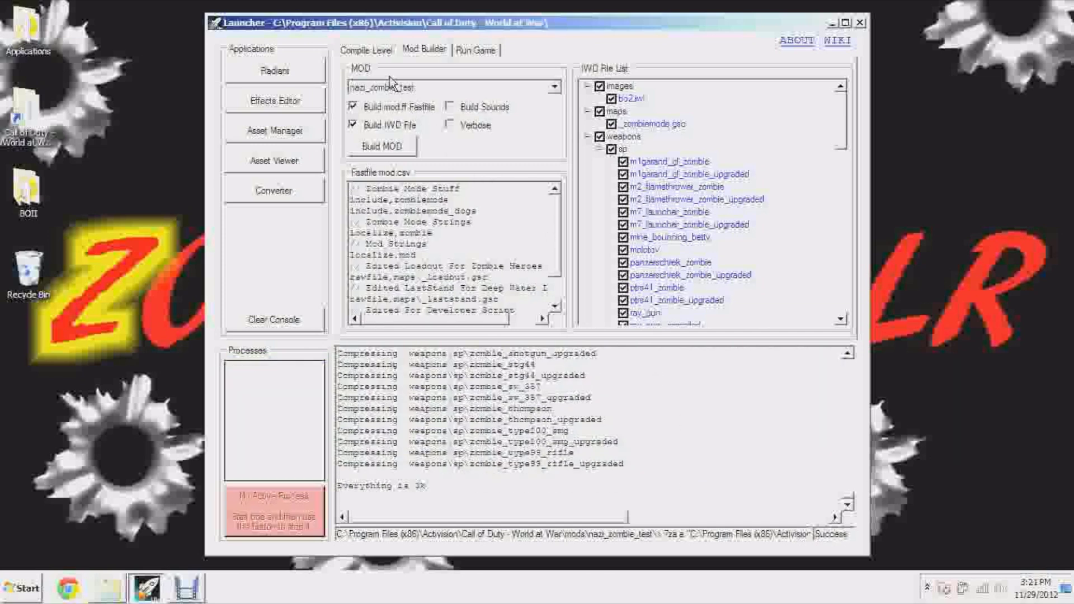
Step: Compile the nazi_zombie_test_patch level
{"action": "left_click", "coordinate": [385, 51]}
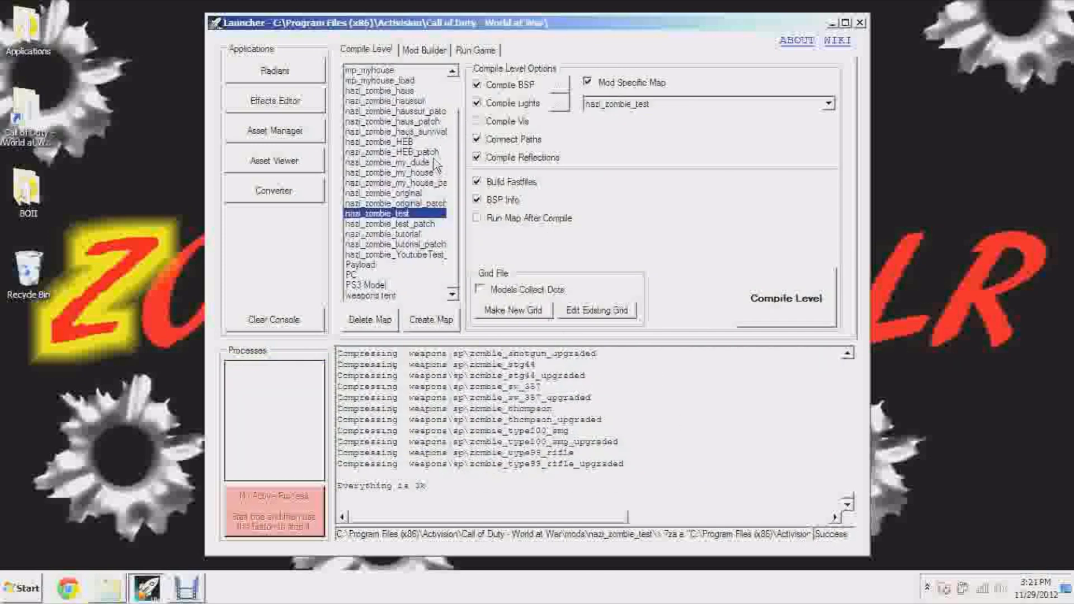
{"action": "left_click", "coordinate": [417, 224]}
{"action": "left_click", "coordinate": [826, 317]}
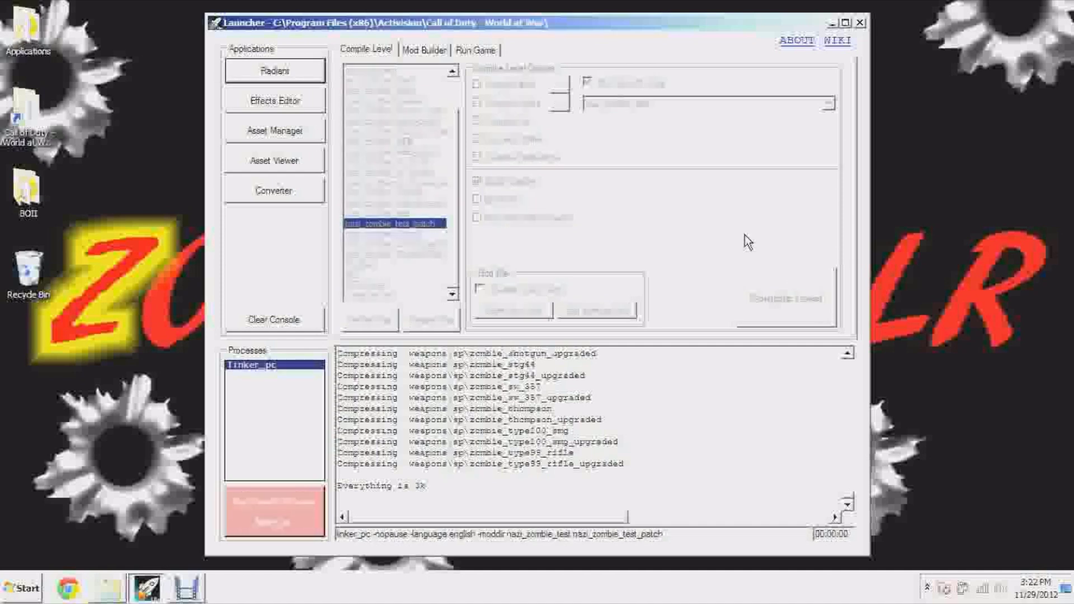
Step: Run the single-player game with the nazi_zombie_test mod selected
{"action": "left_click", "coordinate": [475, 50]}
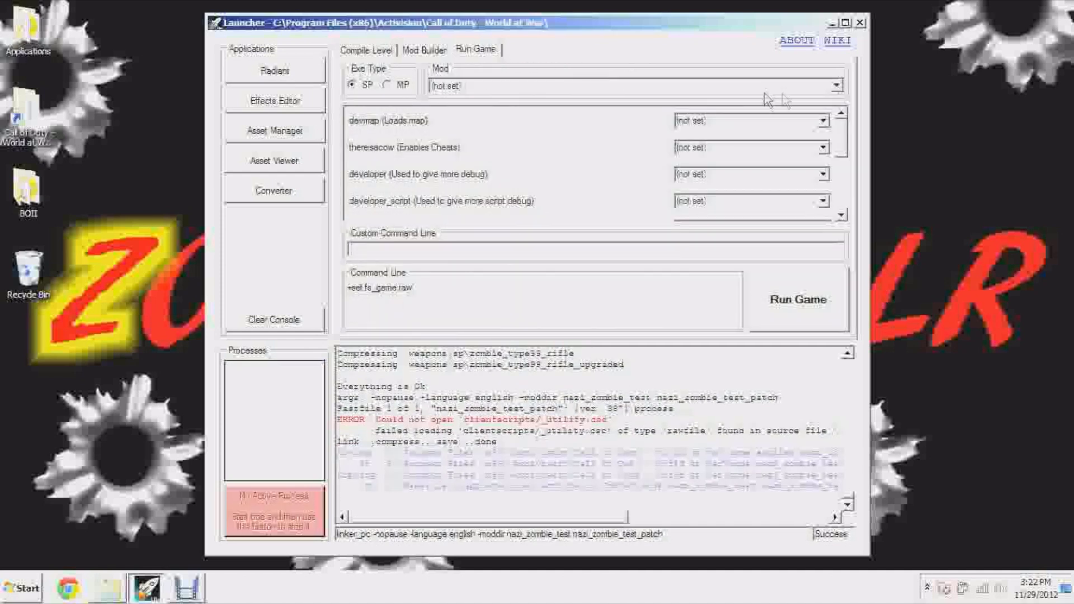
{"action": "left_click", "coordinate": [837, 85]}
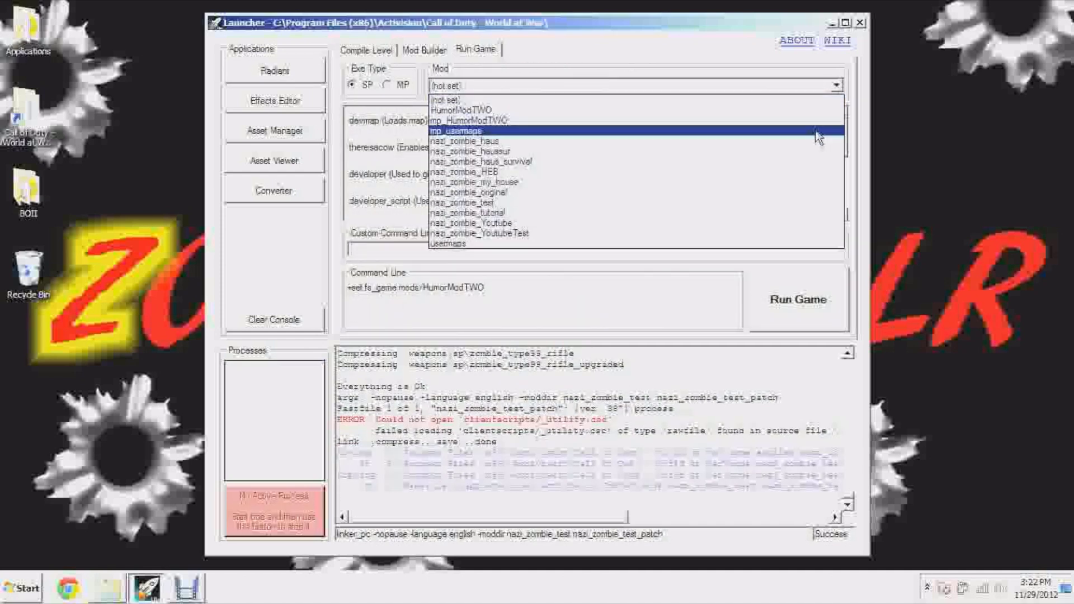
{"action": "left_click", "coordinate": [801, 205]}
{"action": "left_click", "coordinate": [827, 324]}
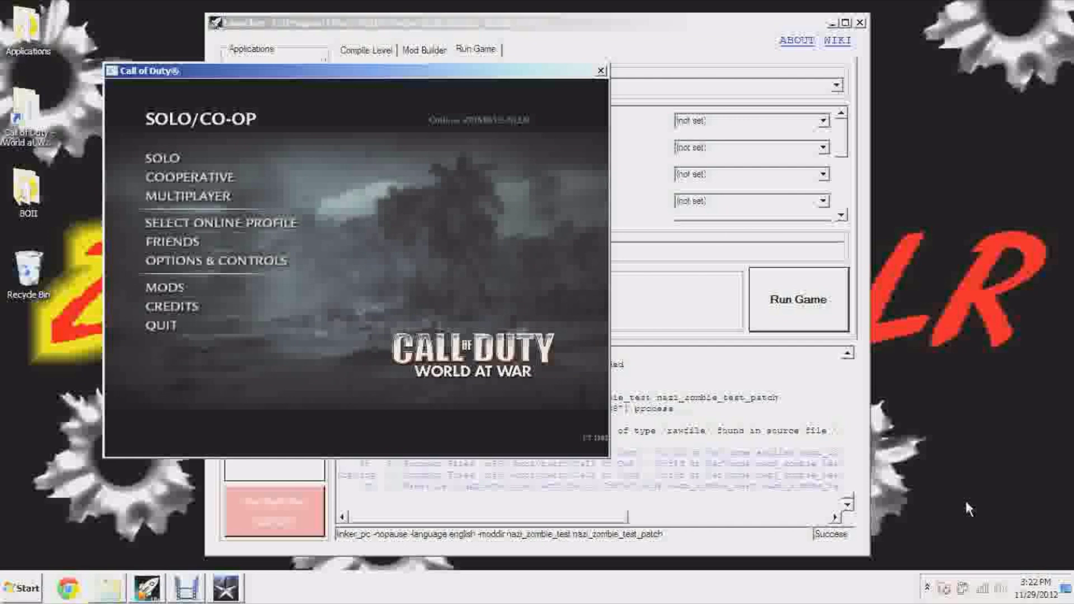
Step: Load the test map through the game console with the command map nazi_zombie_test
{"action": "key", "text": "grave"}
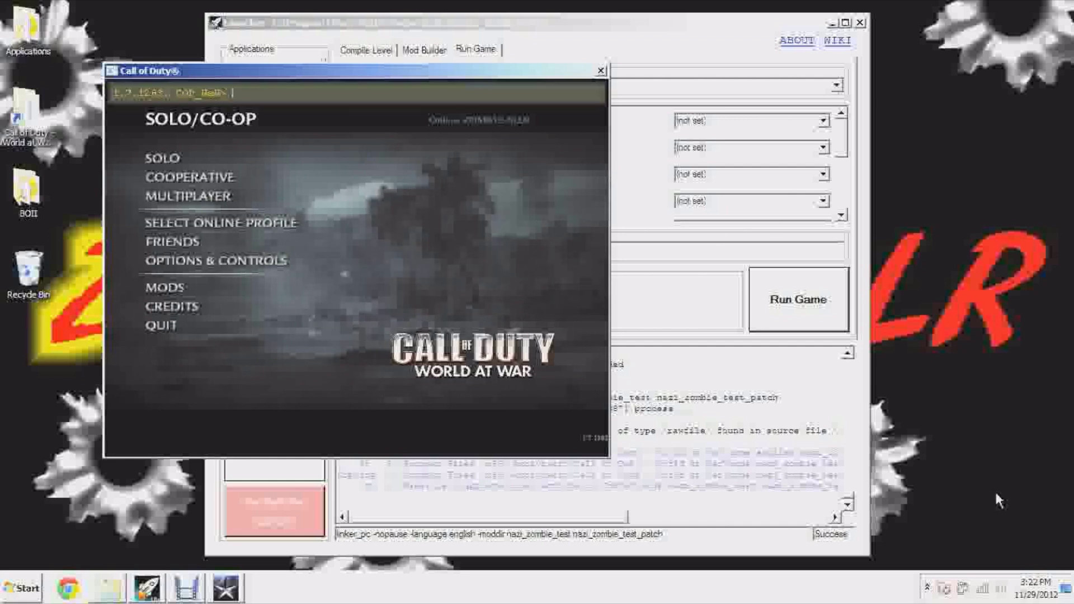
{"action": "type", "text": "map nazi_zom"}
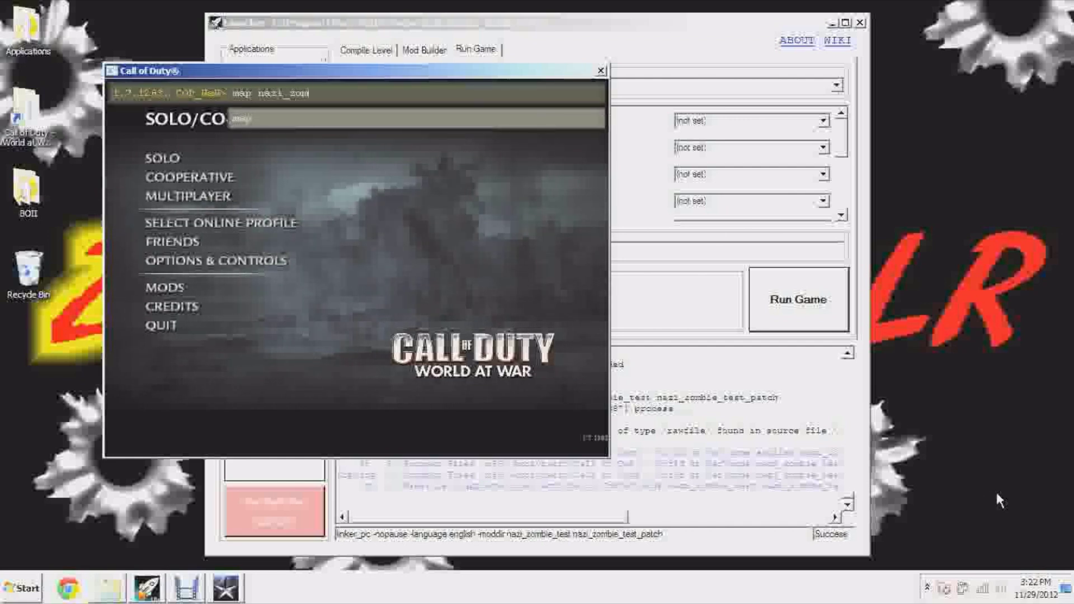
{"action": "type", "text": "bie_test"}
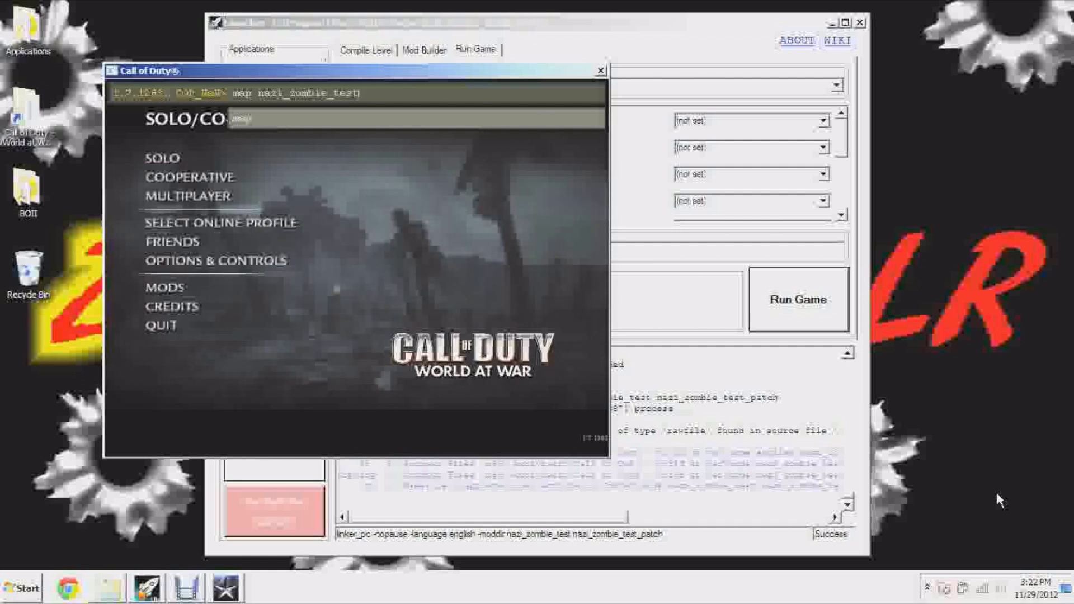
{"action": "key", "text": "Return"}
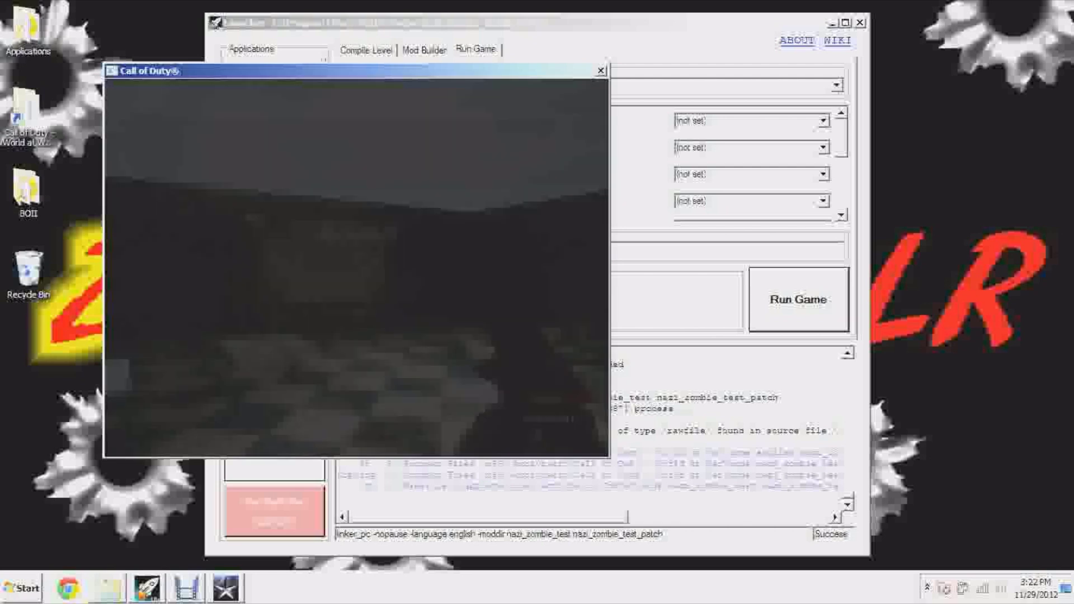
Step: Start play-testing the map by walking around the starting area, firing and reloading the pistol
{"action": "key", "text": "w"}
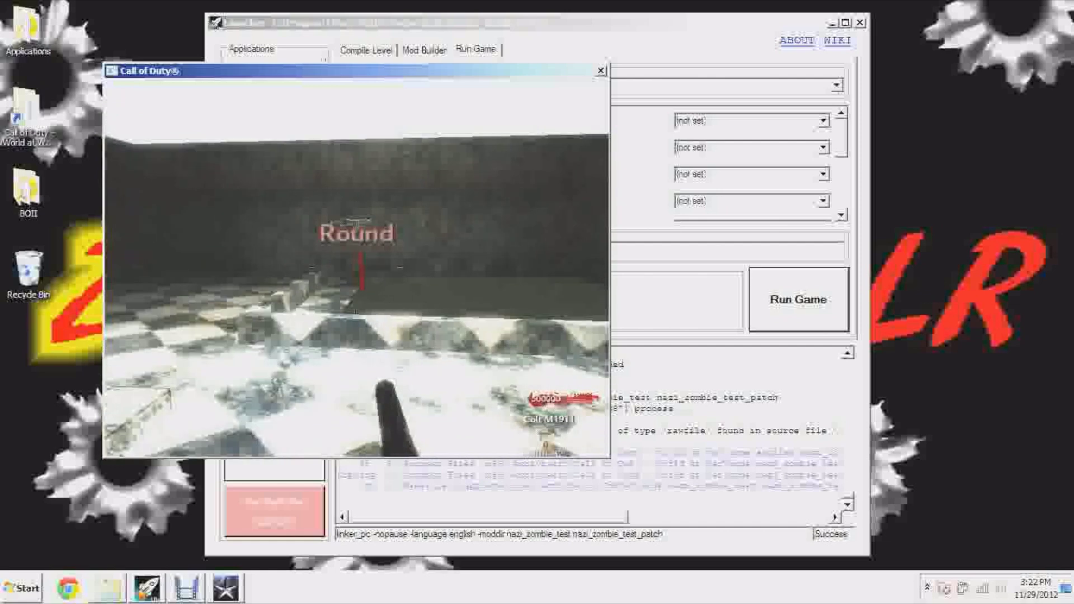
{"action": "left_click", "coordinate": [356, 267]}
{"action": "key", "text": "w"}
{"action": "key", "text": "r"}
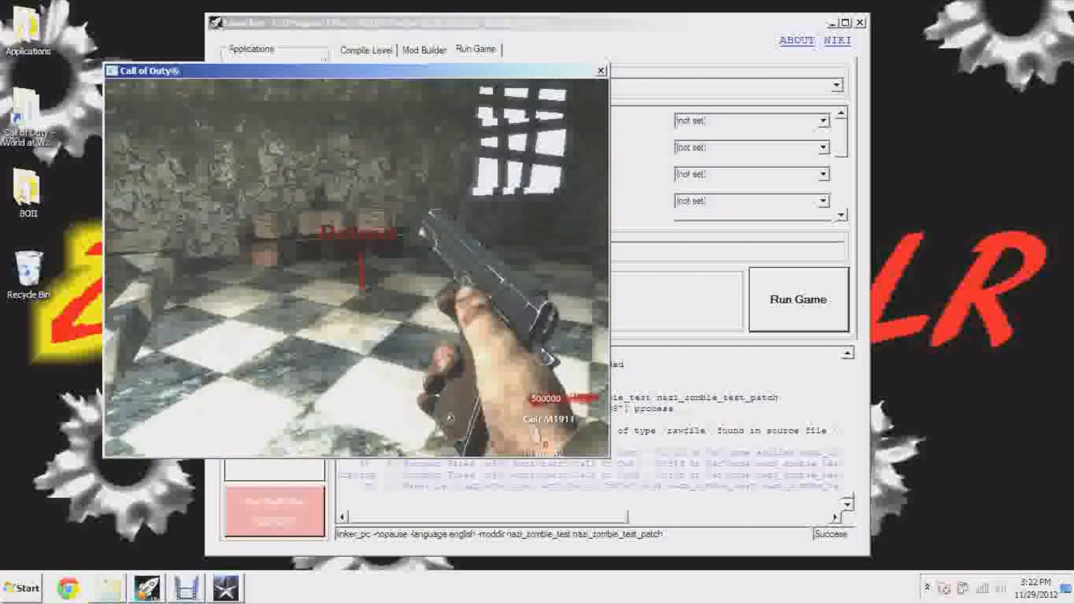
{"action": "key", "text": "w"}
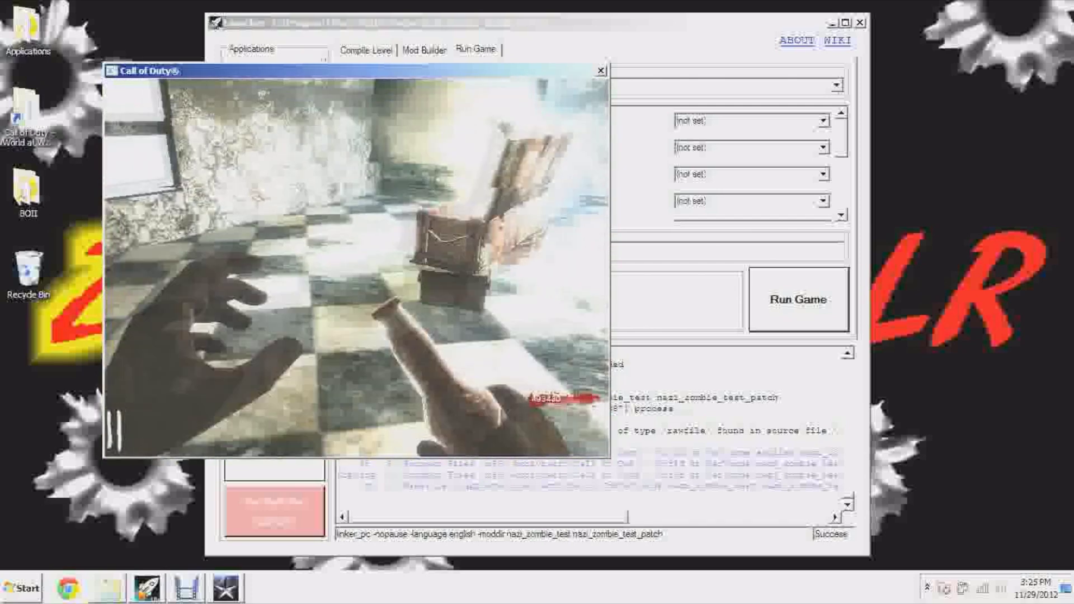
Step: Walk from the mystery box into the dark room and shoot the attackers near the barrier to test the spawners
{"action": "key", "text": "w"}
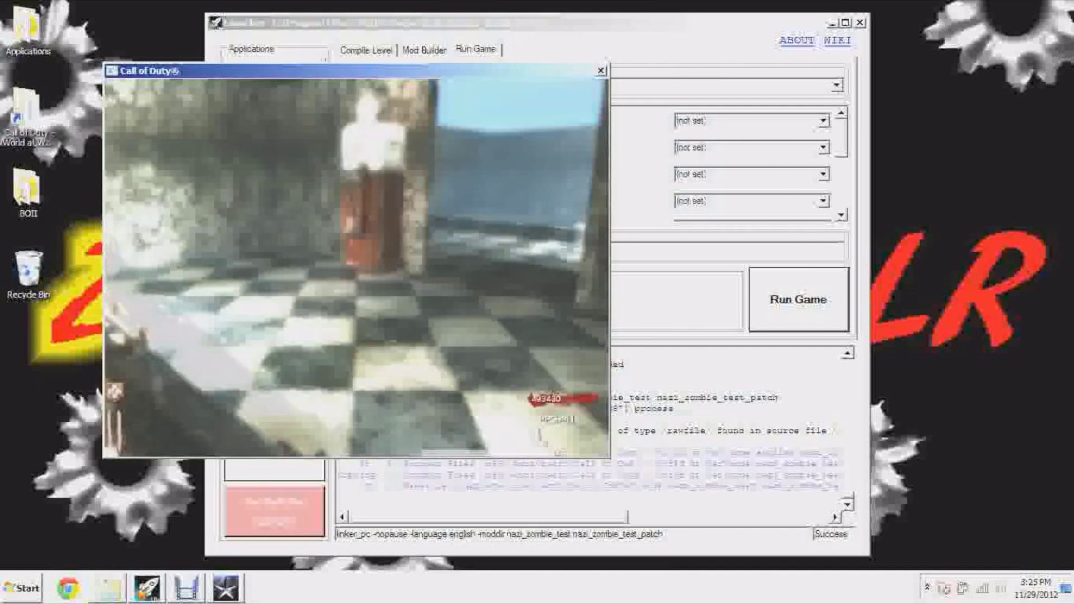
{"action": "key", "text": "w"}
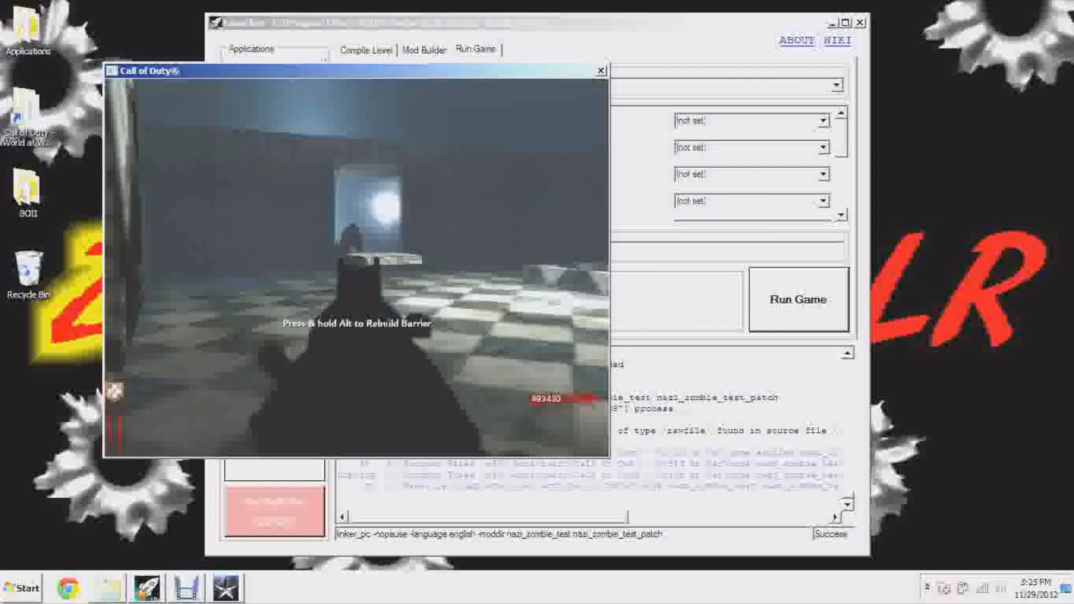
{"action": "left_click", "coordinate": [358, 263]}
{"action": "left_click", "coordinate": [356, 265]}
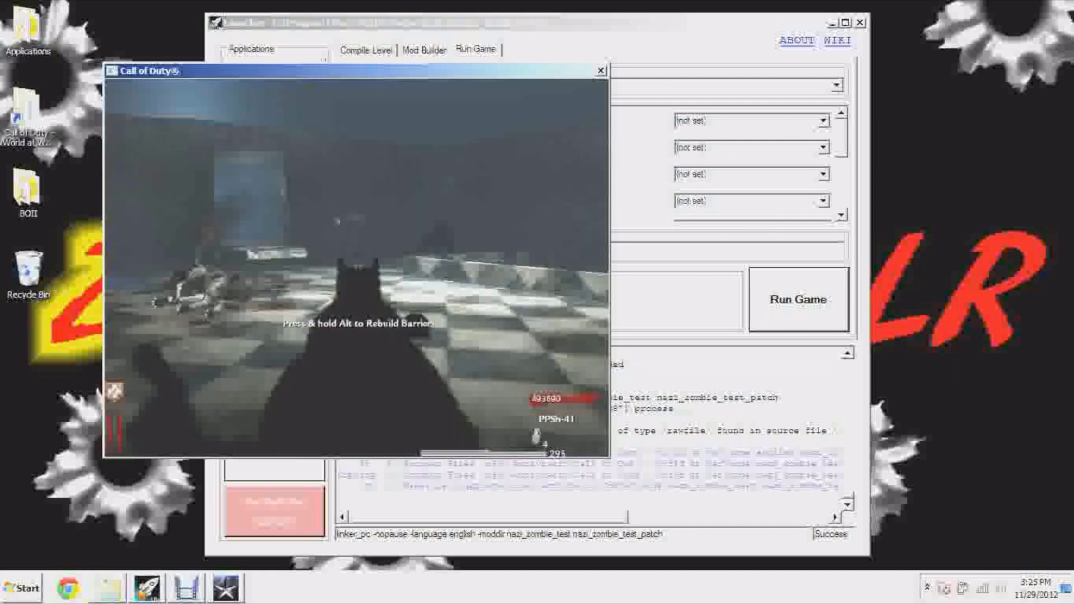
{"action": "left_click", "coordinate": [357, 263]}
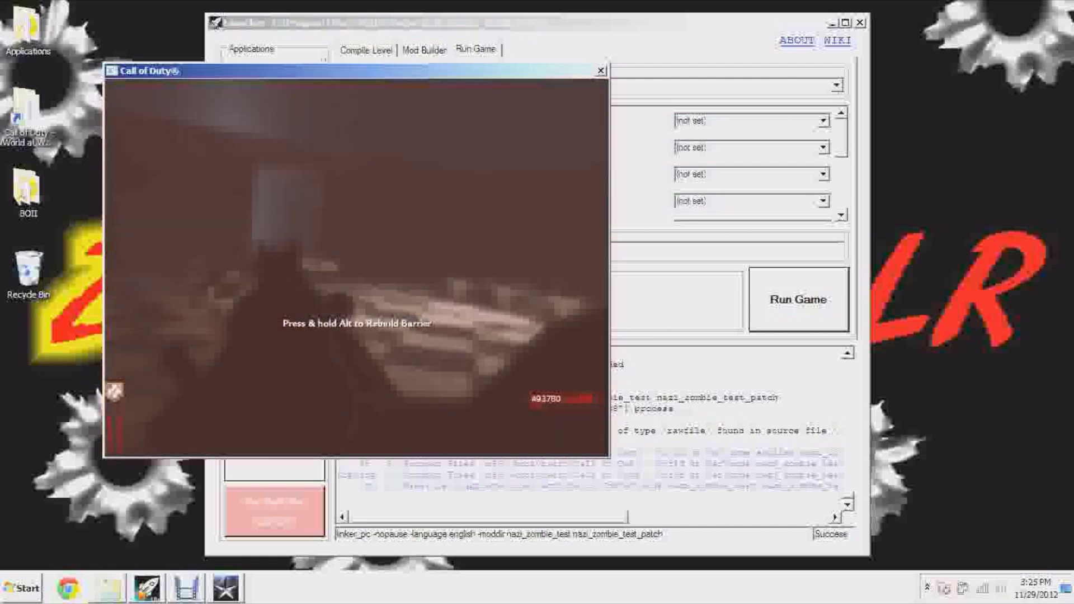
{"action": "left_click", "coordinate": [356, 267]}
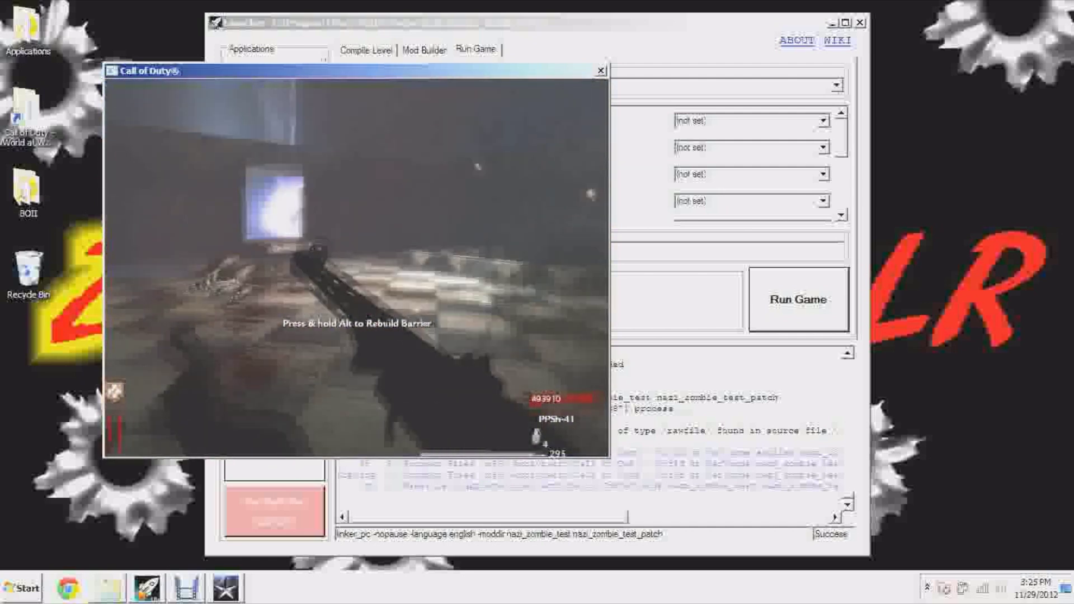
{"action": "left_click", "coordinate": [357, 267]}
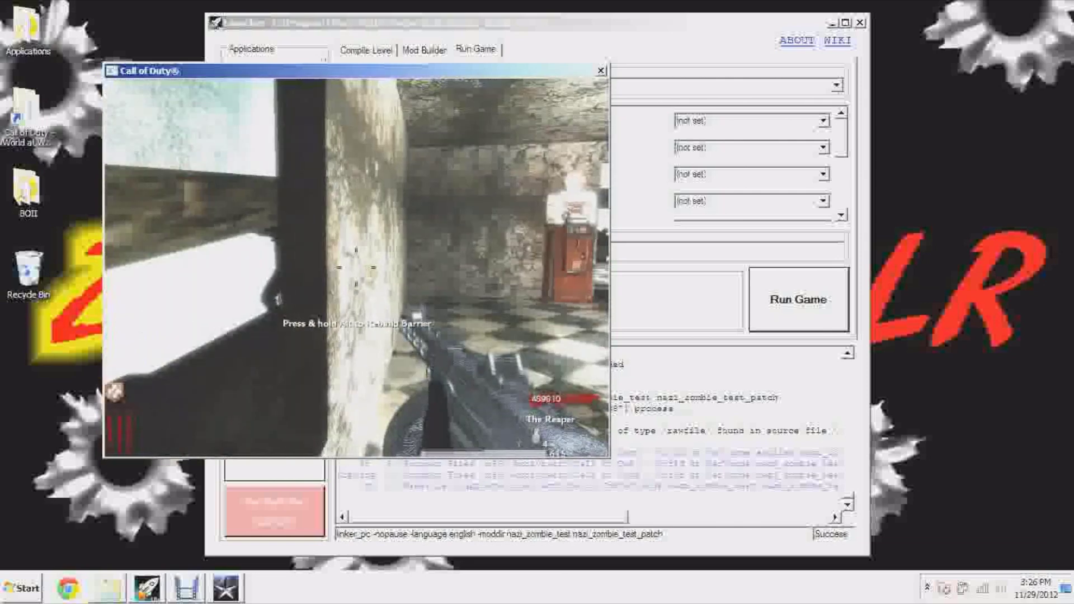
Step: Walk through the adjoining rooms shooting zombies with The Reaper to check the zones, and pause the game
{"action": "left_click", "coordinate": [356, 268]}
{"action": "key", "text": "w"}
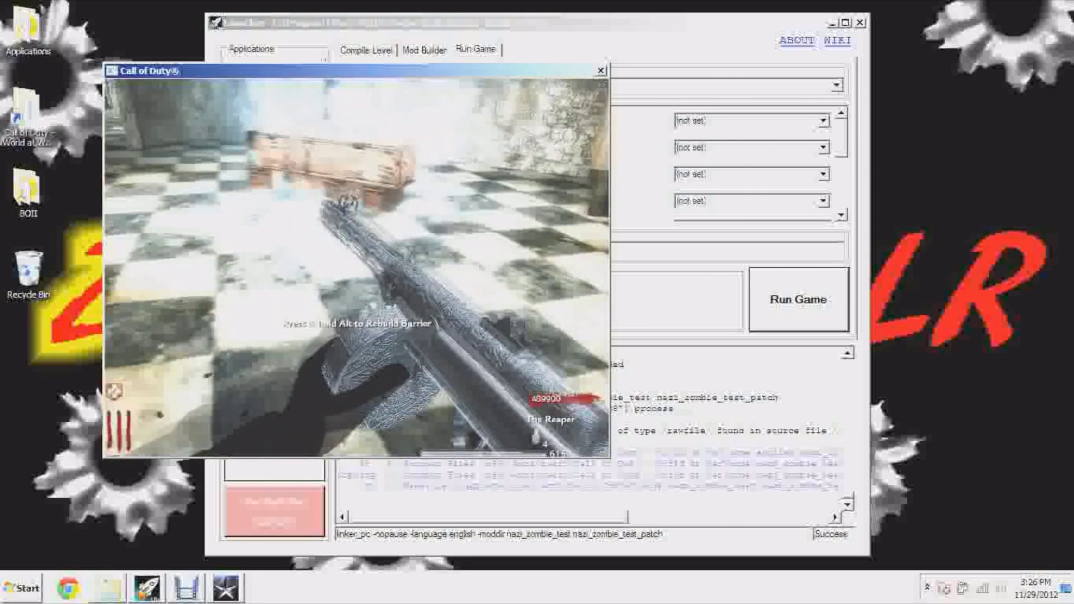
{"action": "key", "text": "w"}
{"action": "right_click", "coordinate": [355, 267]}
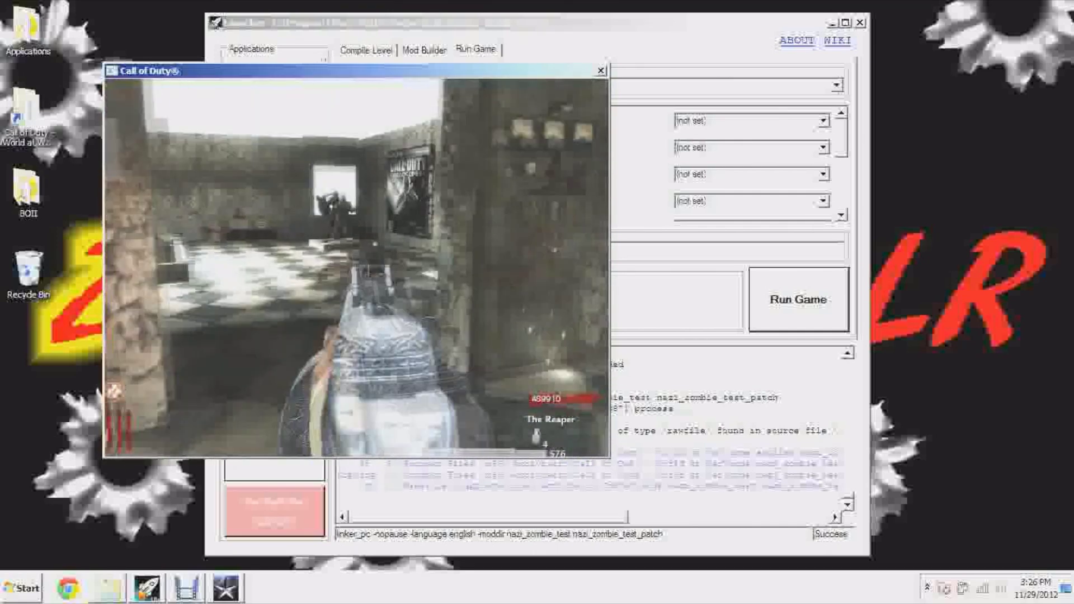
{"action": "left_click", "coordinate": [356, 268]}
{"action": "key", "text": "r"}
{"action": "key", "text": "w"}
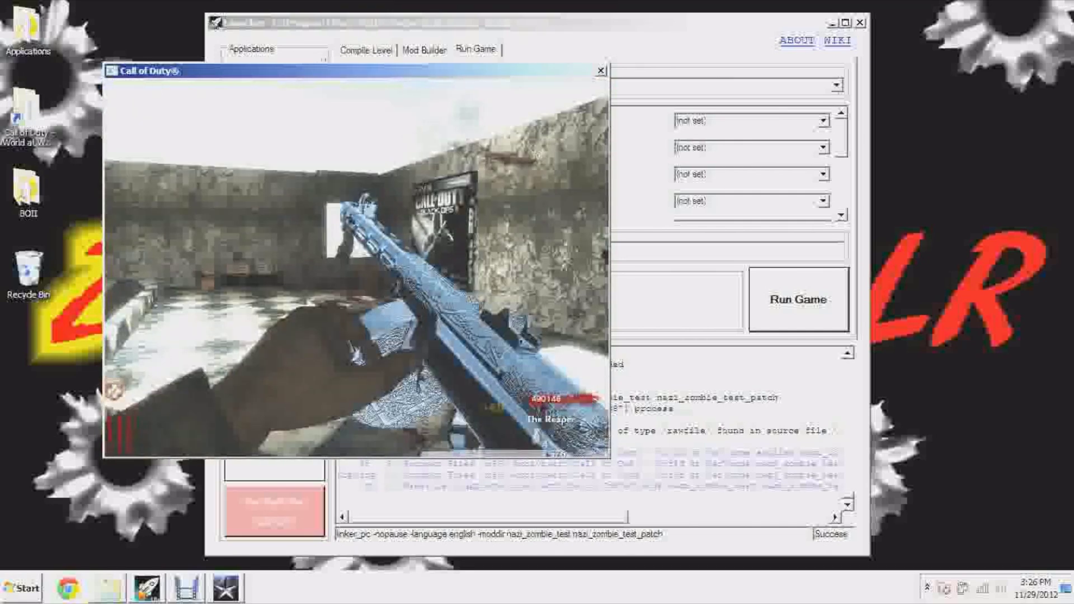
{"action": "key", "text": "w"}
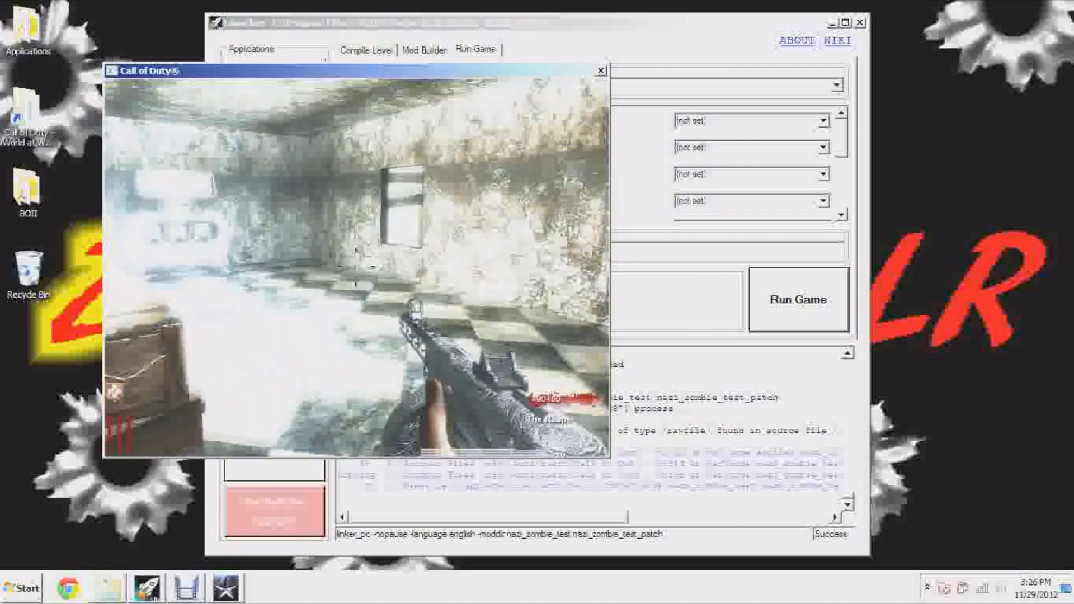
{"action": "key", "text": "Escape"}
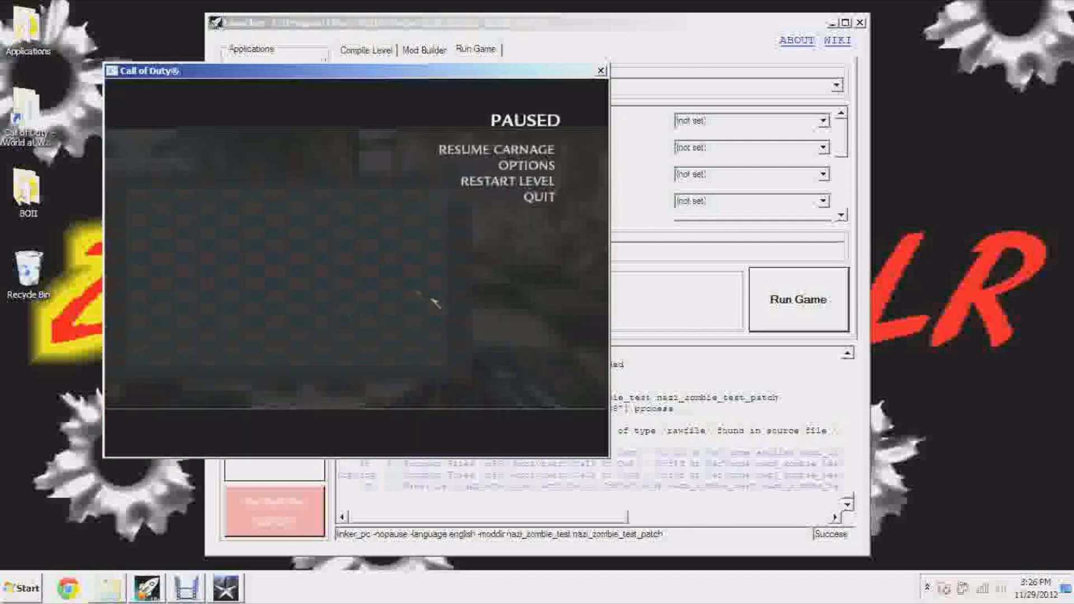
Step: Start Radiant from the Launcher and open the map nazi_zombie_test.map
{"action": "left_click", "coordinate": [186, 588]}
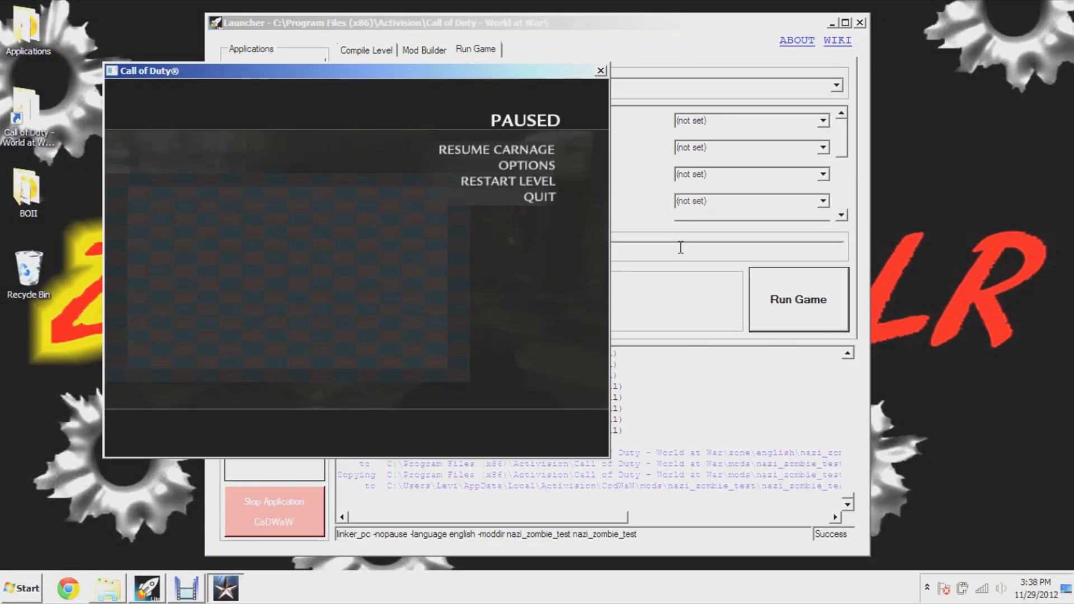
{"action": "left_click", "coordinate": [215, 592]}
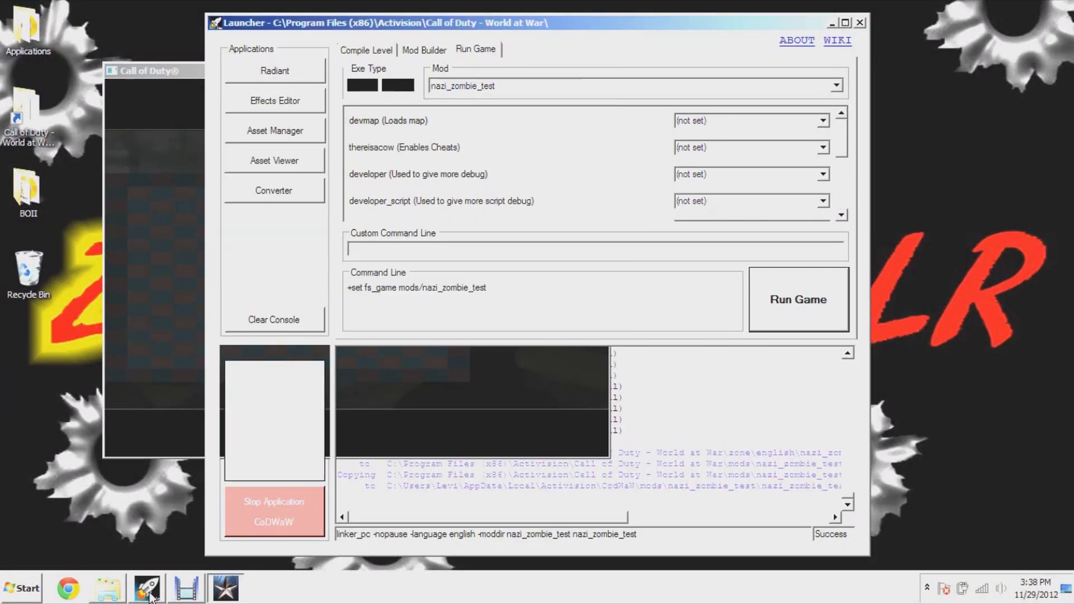
{"action": "left_click", "coordinate": [278, 62]}
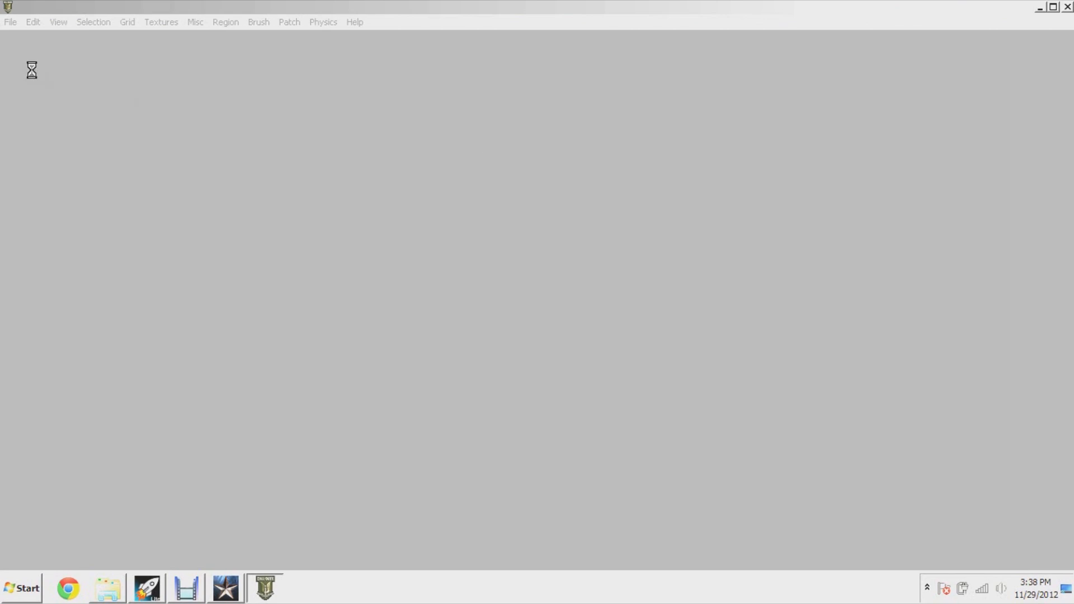
{"action": "left_click", "coordinate": [237, 585]}
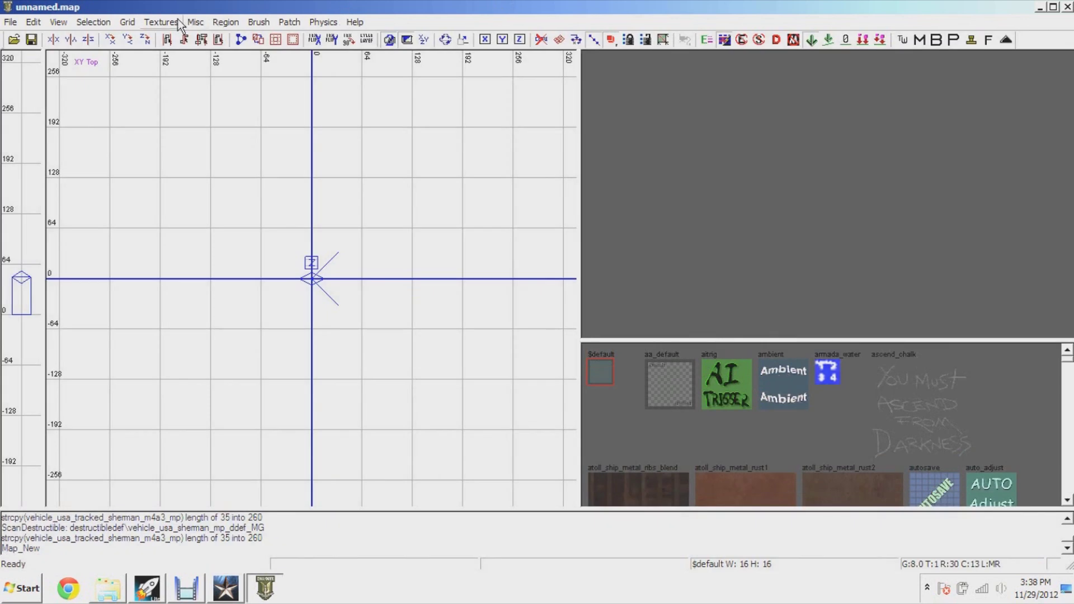
{"action": "left_click", "coordinate": [14, 39]}
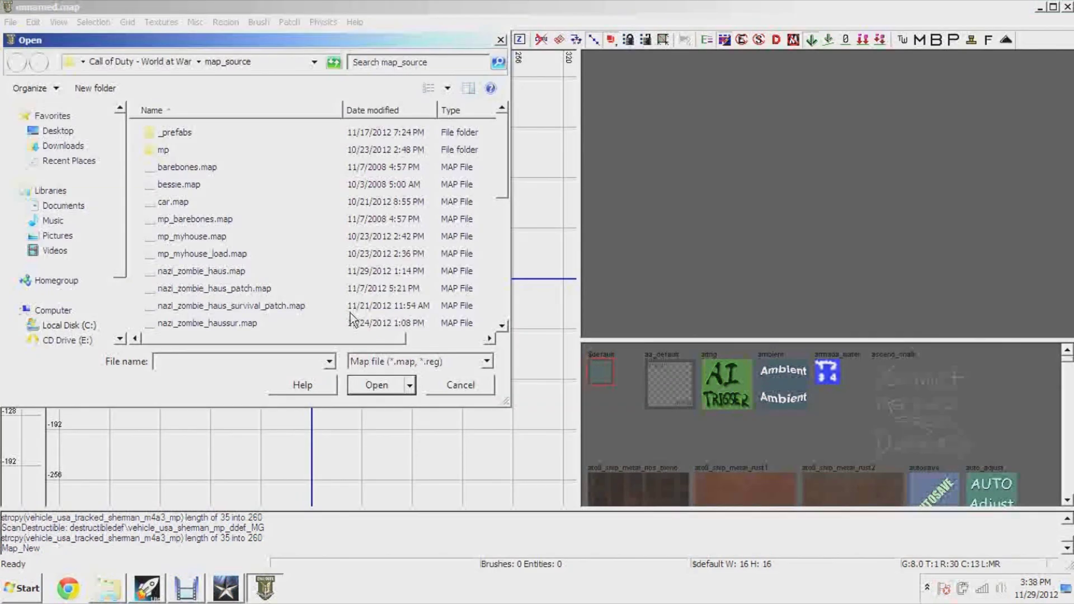
{"action": "scroll", "coordinate": [350, 313], "scroll_direction": "down", "scroll_amount": 6}
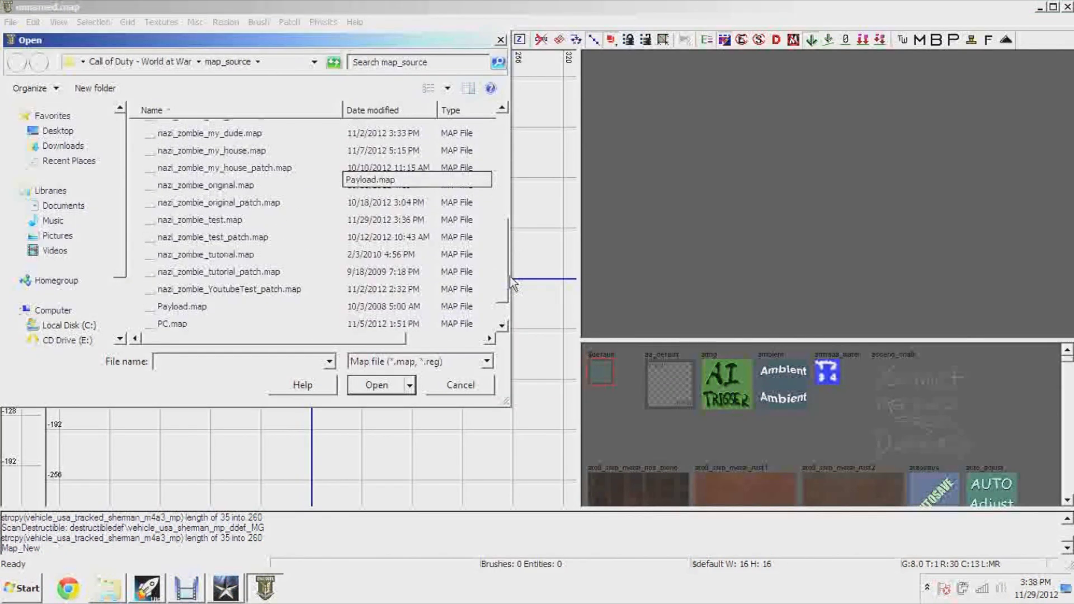
{"action": "double_click", "coordinate": [219, 216]}
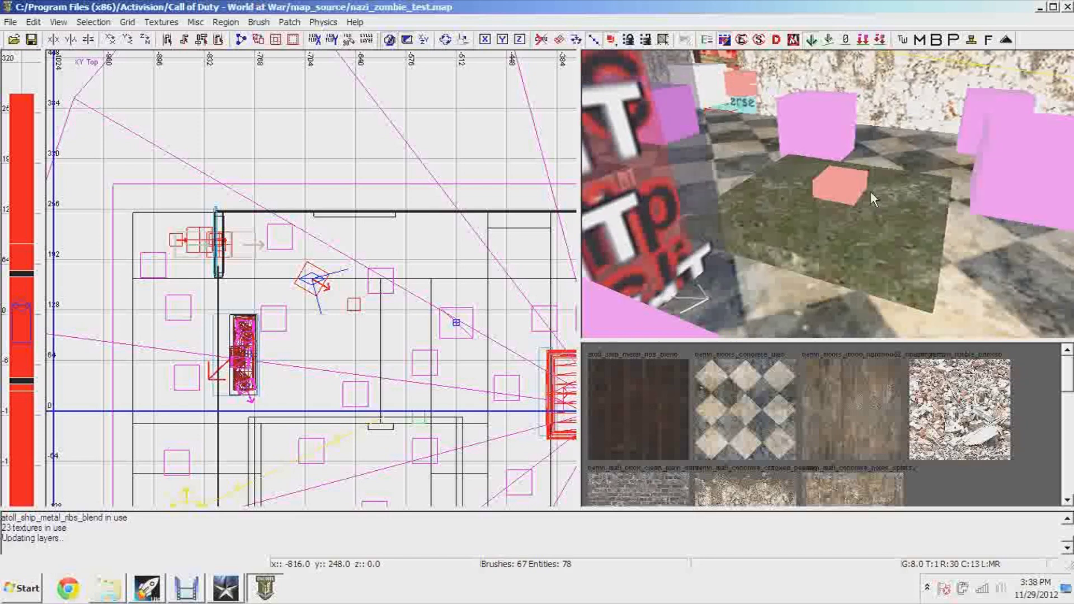
Step: Inspect the green-textured floor platform from several angles in the 3D view, selecting and deselecting it
{"action": "right_click_drag", "start_coordinate": [871, 192], "coordinate": [690, 144]}
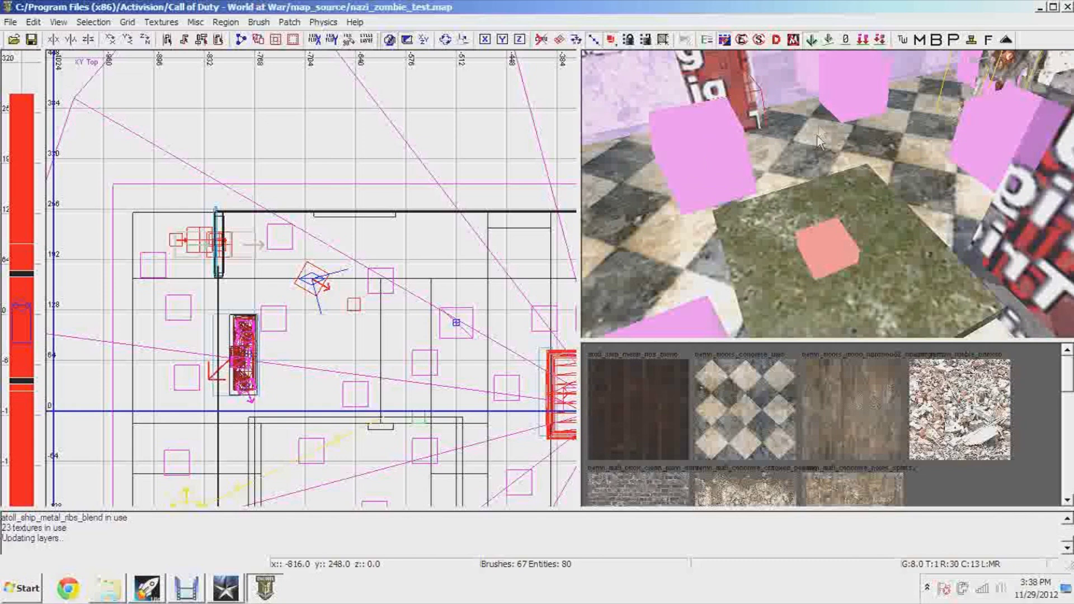
{"action": "right_click_drag", "start_coordinate": [821, 124], "coordinate": [858, 241]}
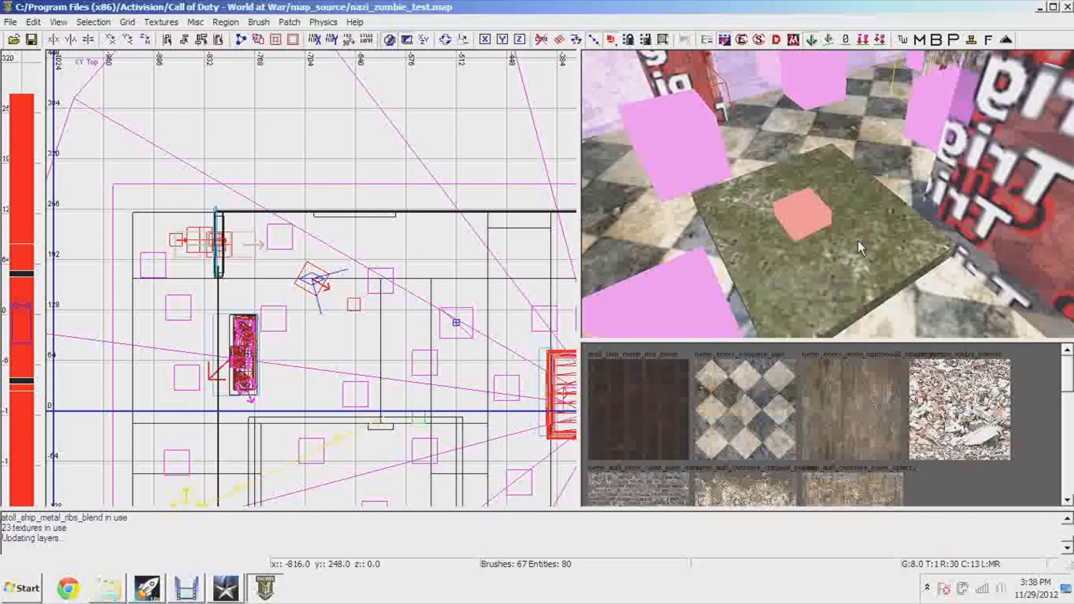
{"action": "left_click", "coordinate": [859, 241], "text": "shift"}
{"action": "key", "text": "Escape"}
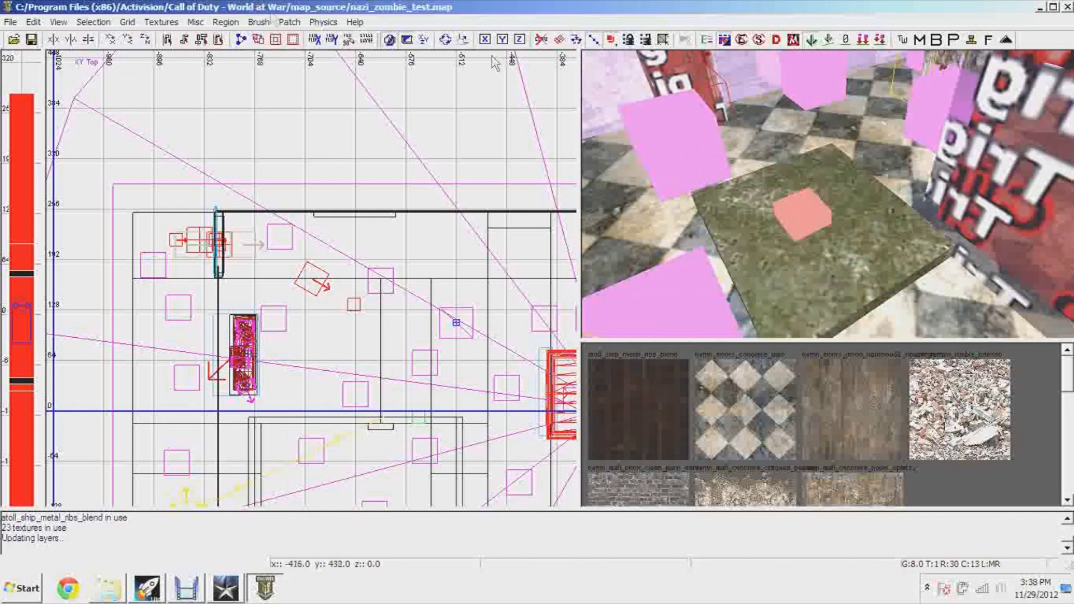
Step: Filter the textures by usage, browse the terrain textures, and compare them with the platform in the 3D view
{"action": "left_click", "coordinate": [161, 22]}
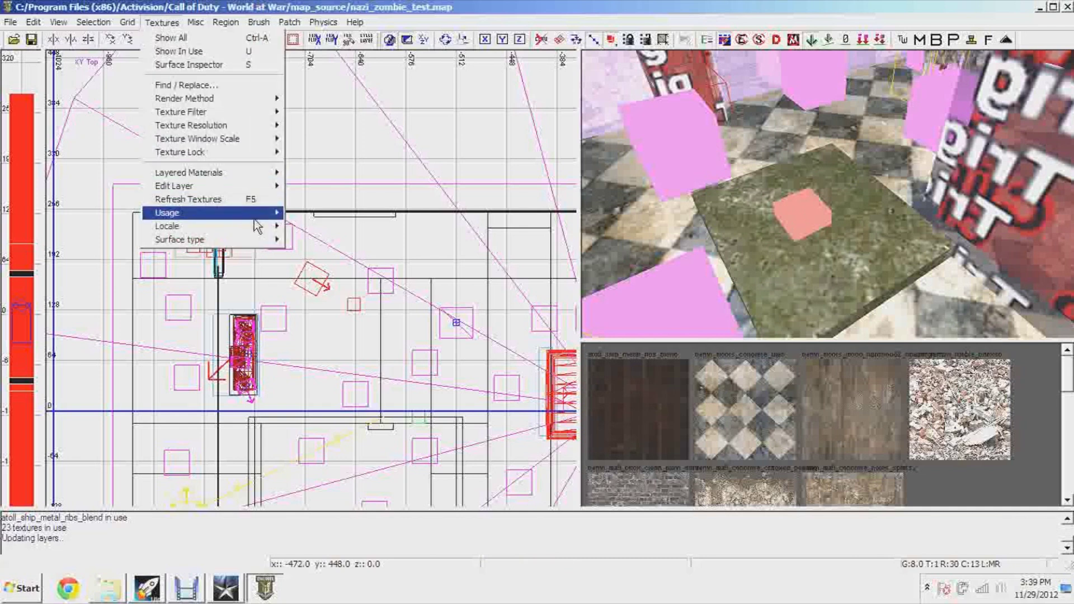
{"action": "mouse_move", "coordinate": [254, 218]}
{"action": "left_click", "coordinate": [352, 287]}
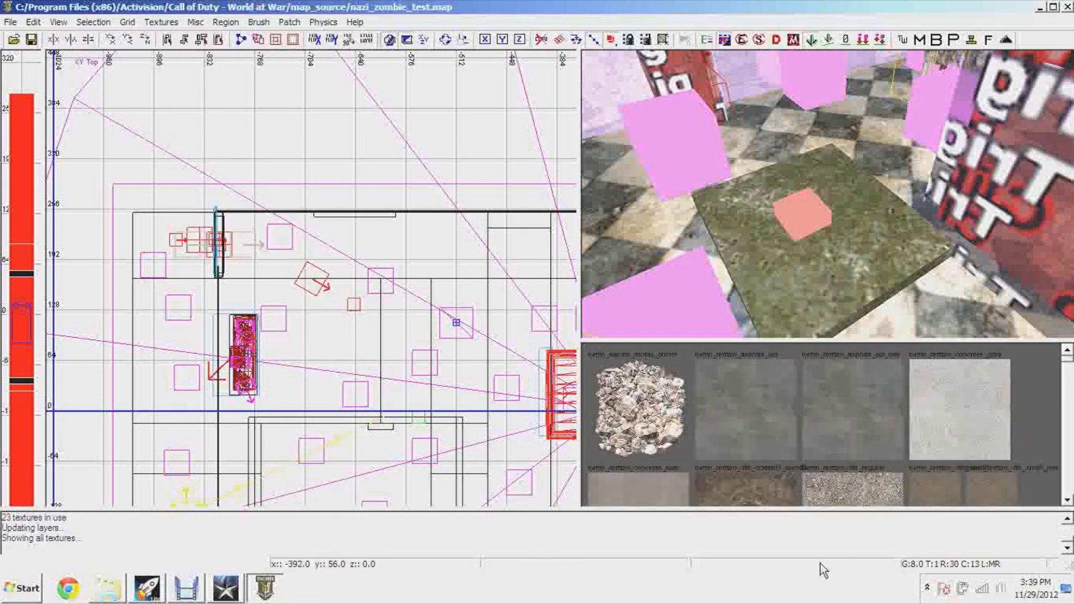
{"action": "scroll", "coordinate": [896, 418], "scroll_direction": "down", "scroll_amount": 5}
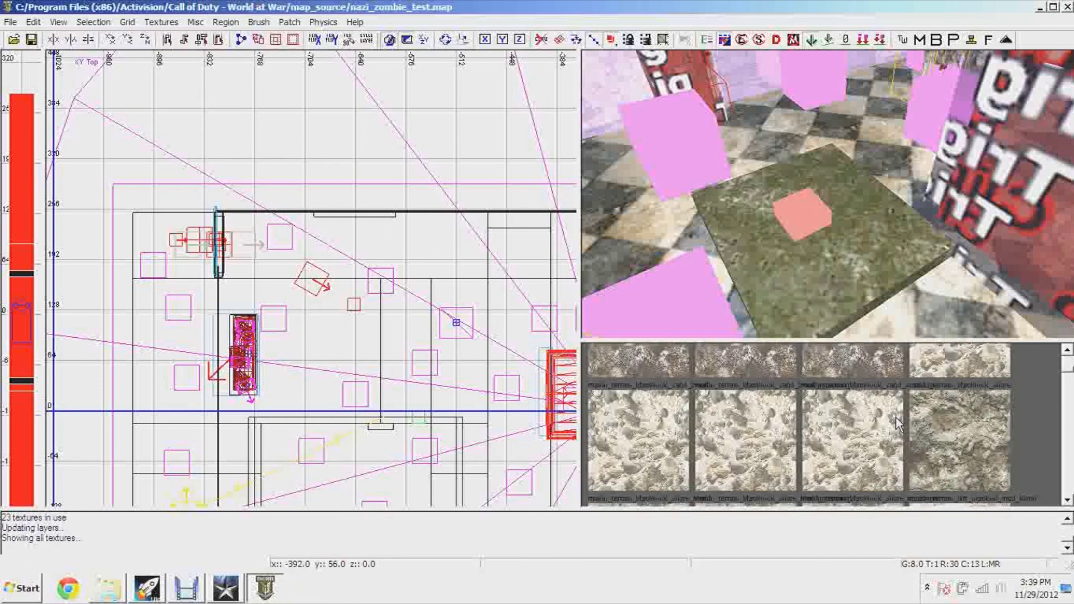
{"action": "scroll", "coordinate": [896, 424], "scroll_direction": "down", "scroll_amount": 3}
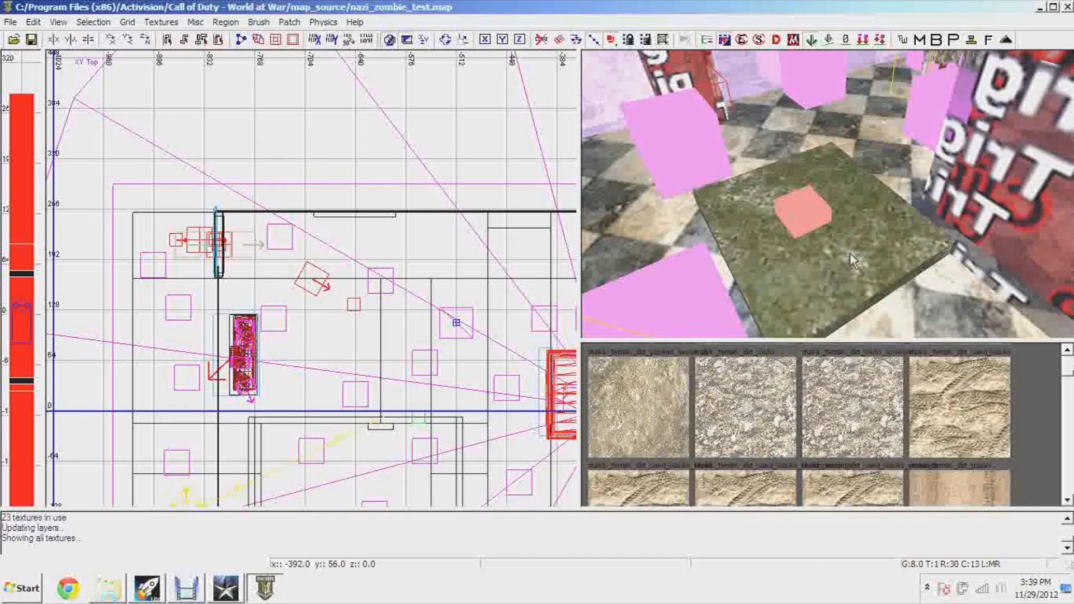
{"action": "right_click_drag", "start_coordinate": [850, 253], "coordinate": [910, 218]}
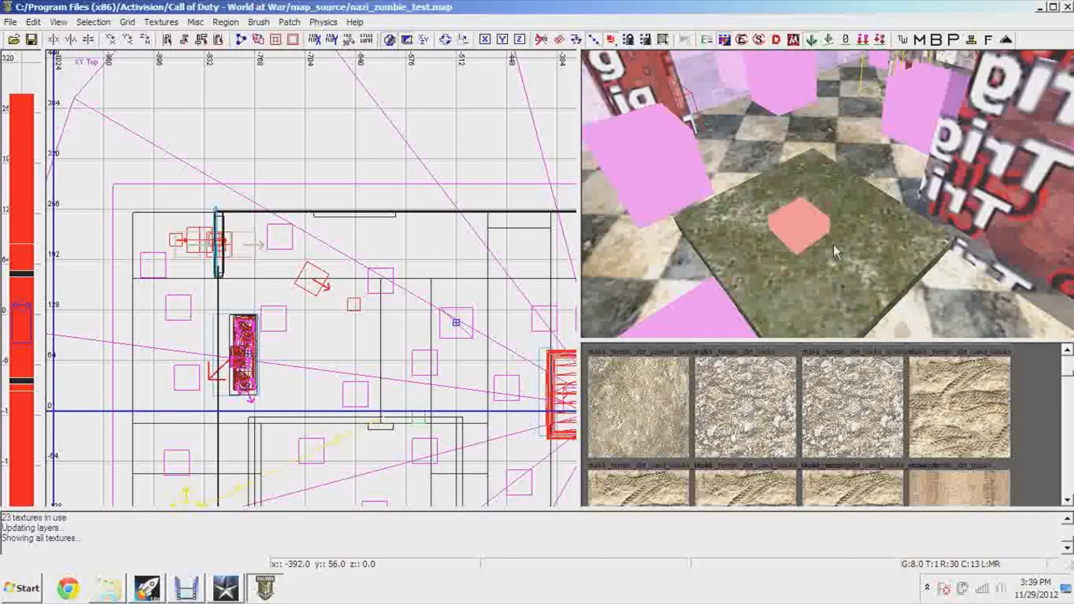
{"action": "mouse_move", "coordinate": [833, 245]}
{"action": "right_mouse_down"}
{"action": "mouse_move", "coordinate": [767, 247]}
{"action": "mouse_move", "coordinate": [837, 227]}
{"action": "mouse_move", "coordinate": [856, 252]}
{"action": "mouse_move", "coordinate": [806, 237]}
{"action": "mouse_move", "coordinate": [713, 102]}
{"action": "right_mouse_up"}
{"action": "right_click", "coordinate": [713, 103]}
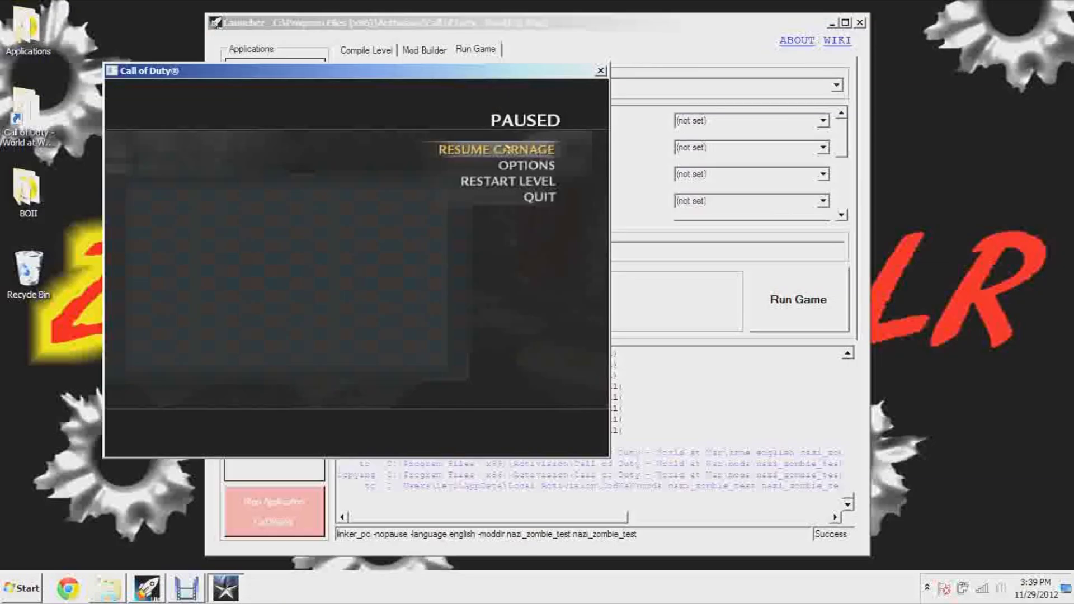
Step: Resume the game, walk up to the green-textured floor platform to view it, and shoot the approaching zombies with the PPSh-41
{"action": "left_click", "coordinate": [500, 146]}
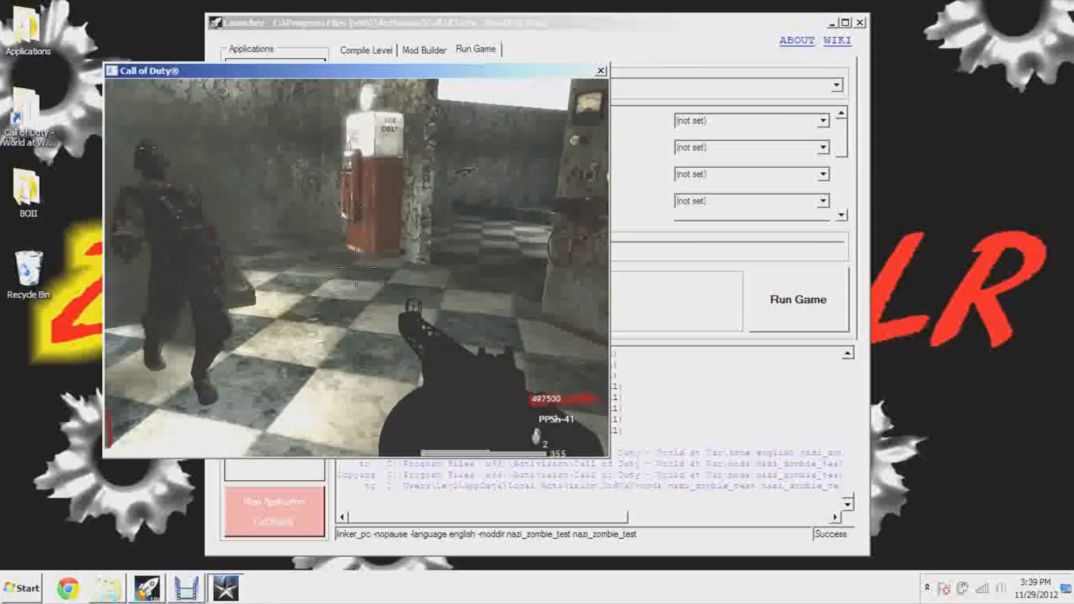
{"action": "key", "text": "w"}
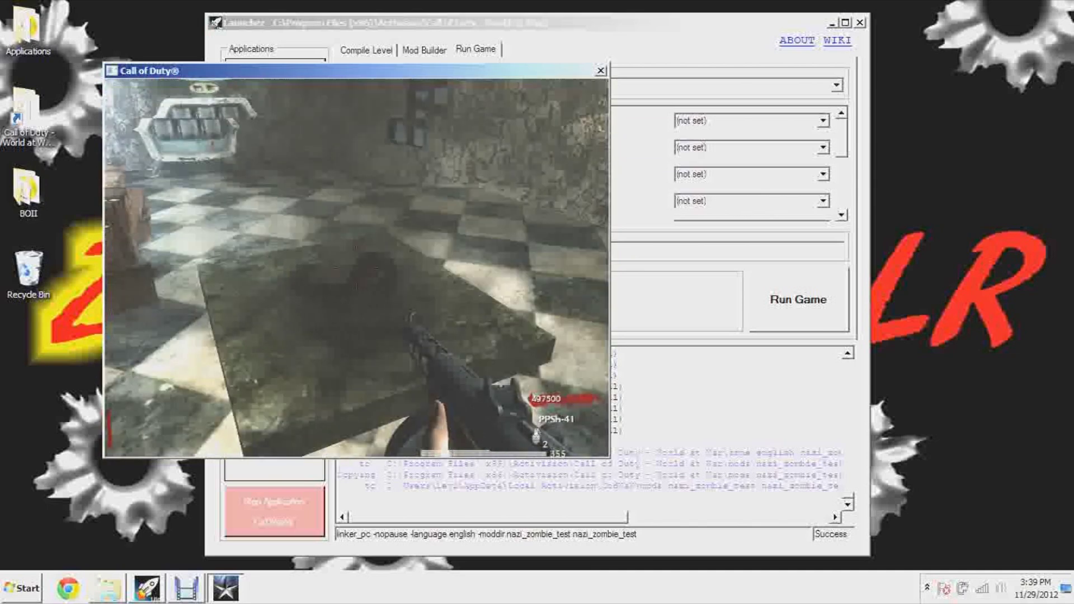
{"action": "right_click", "coordinate": [357, 267]}
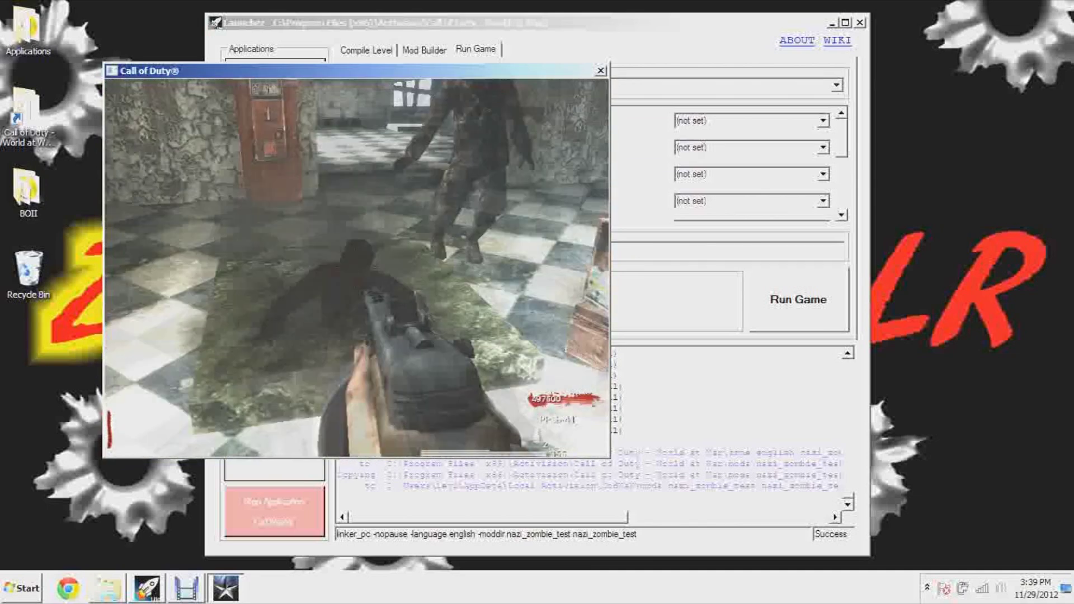
{"action": "right_click", "coordinate": [356, 268]}
{"action": "key", "text": "s"}
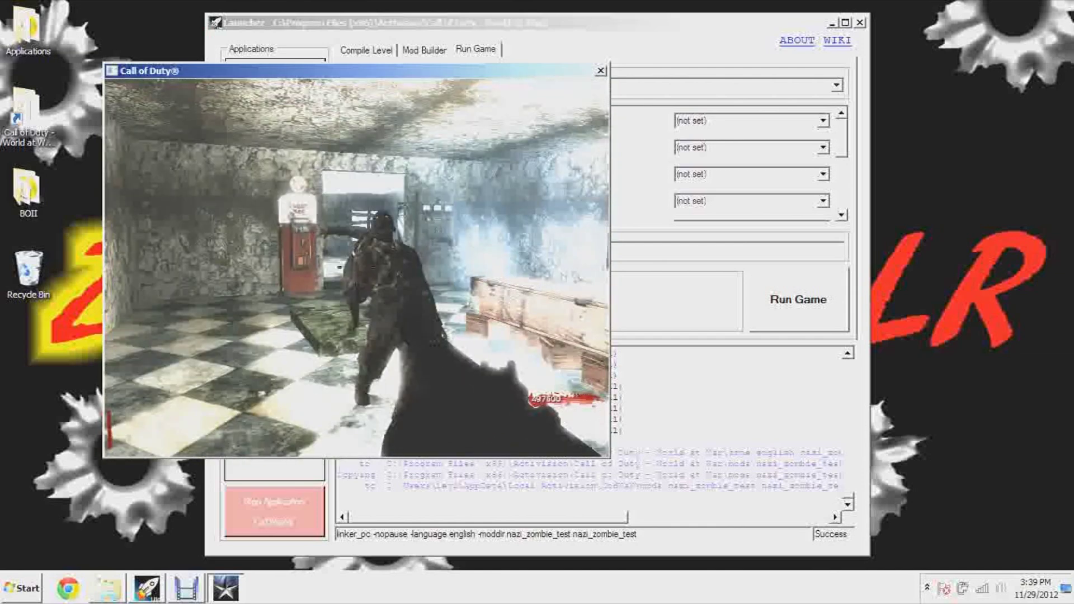
{"action": "right_click", "coordinate": [356, 267]}
{"action": "right_click", "coordinate": [357, 267]}
{"action": "left_click", "coordinate": [356, 267]}
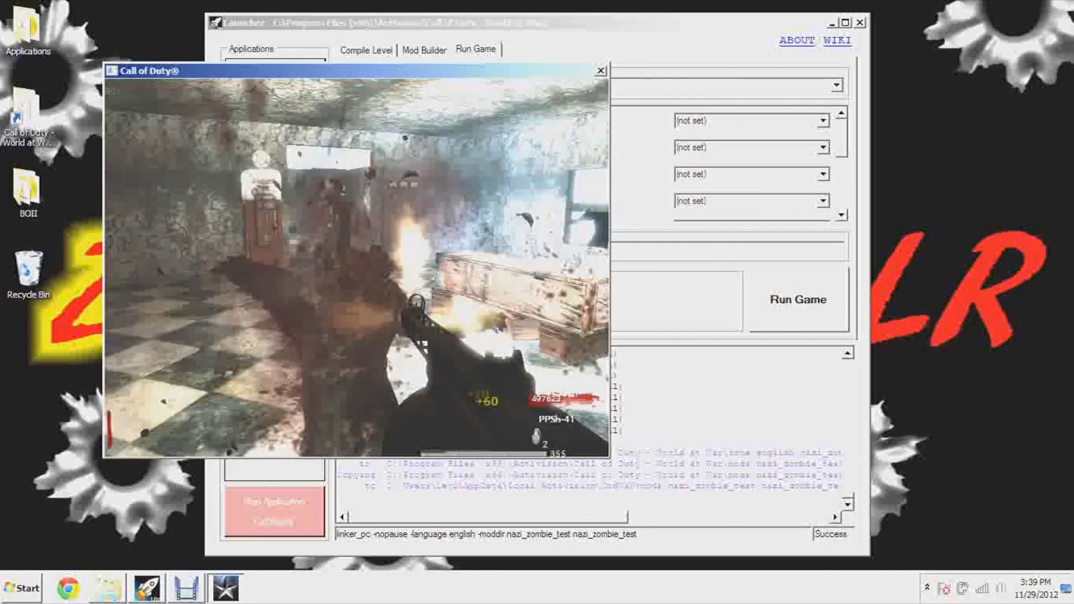
Step: Sprint past the mystery box and through the adjoining checkered-floor rooms to check the layout in-game
{"action": "key", "text": "w"}
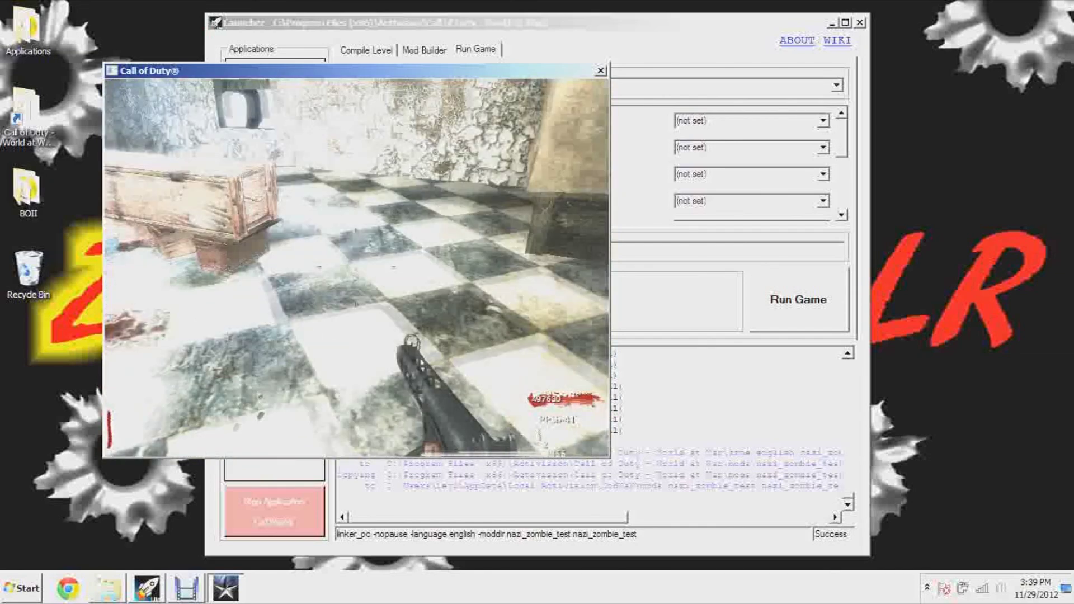
{"action": "key", "text": "shift+w"}
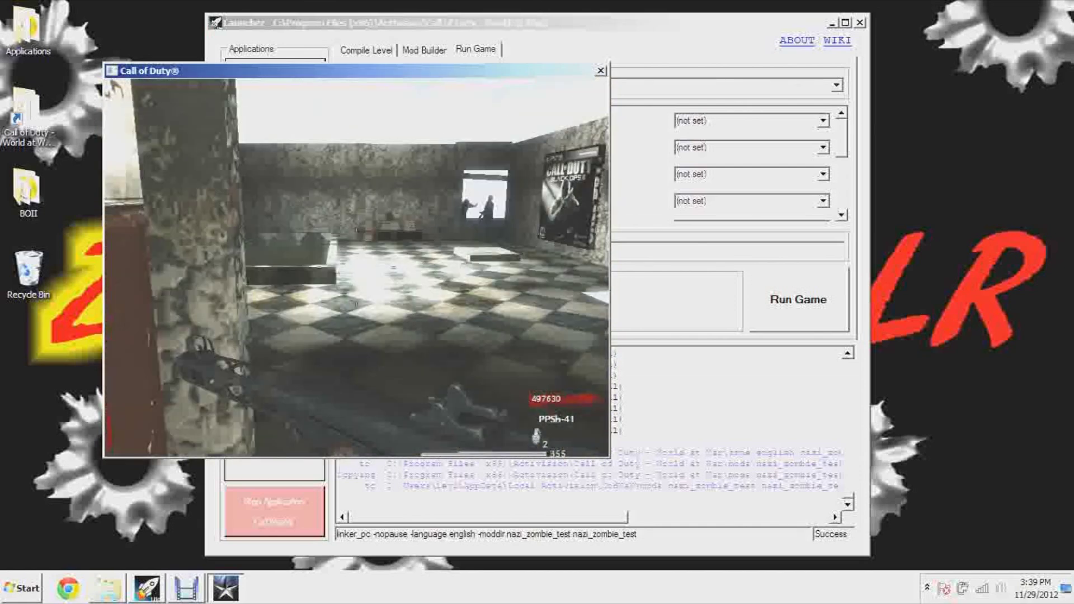
{"action": "key", "text": "w"}
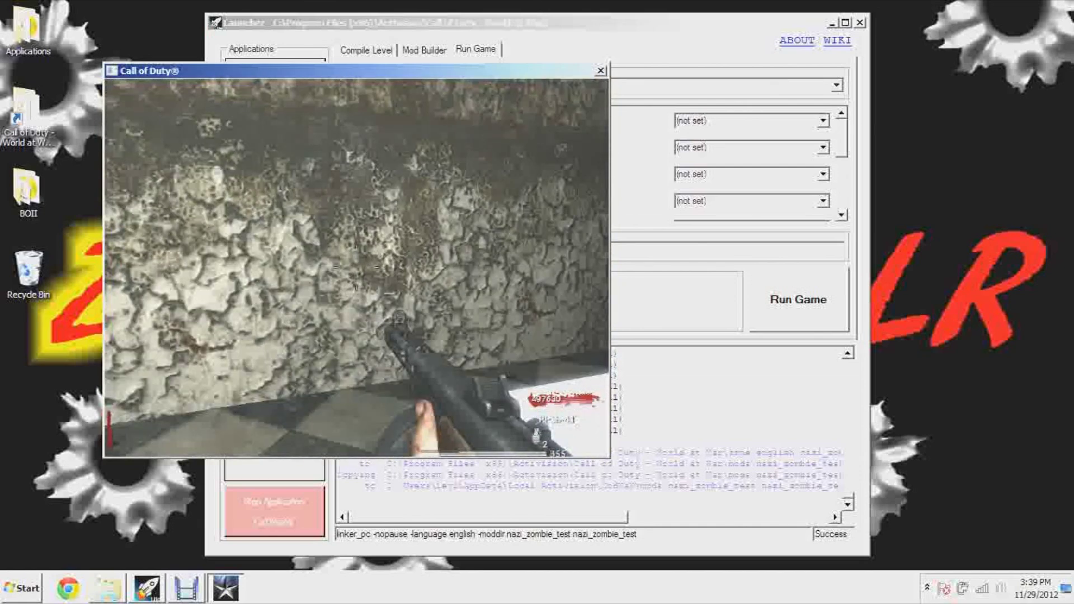
{"action": "key", "text": "w"}
{"action": "key", "text": "shift+w"}
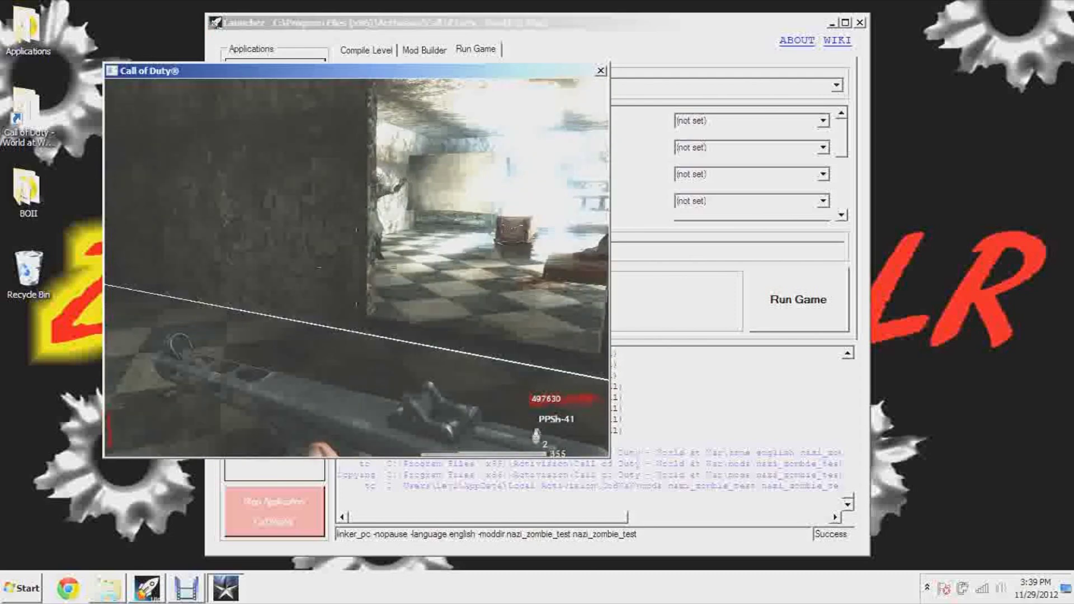
Step: Pause and close the game, and minimize the Launcher to the desktop
{"action": "key", "text": "Escape"}
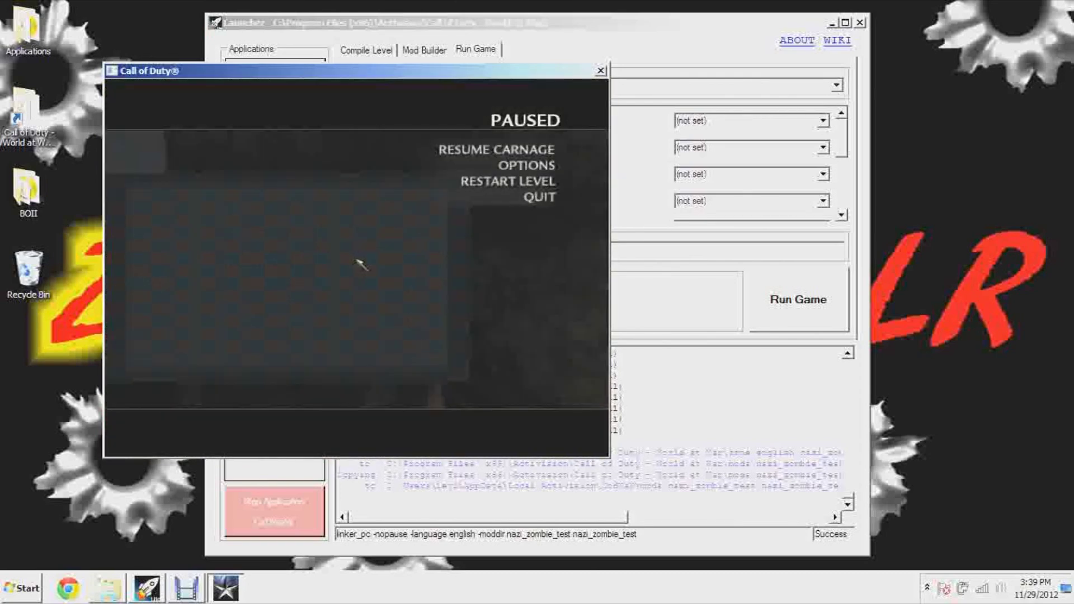
{"action": "left_click", "coordinate": [600, 71]}
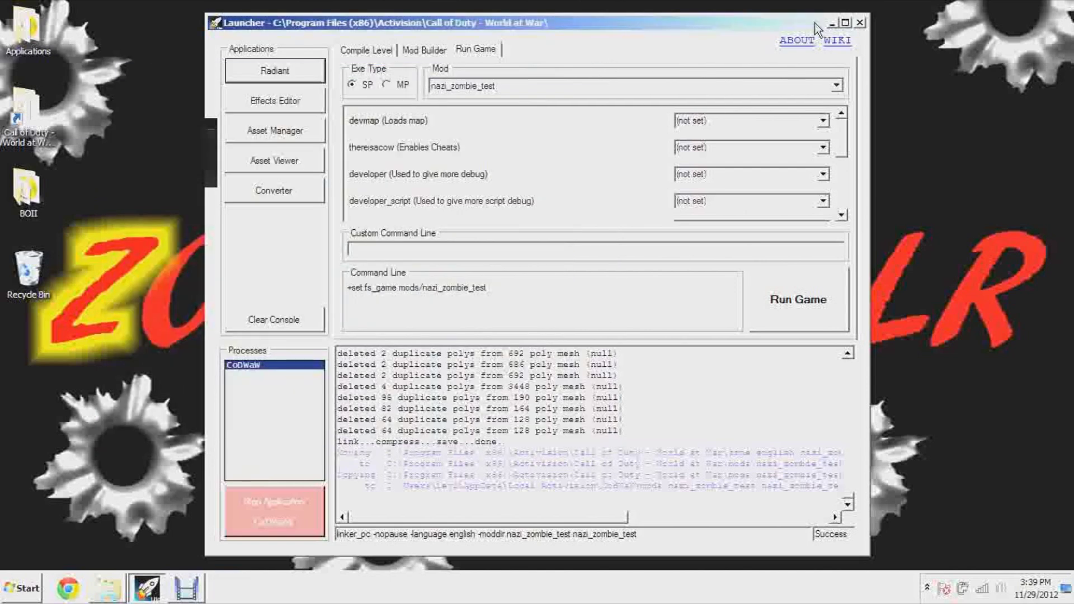
{"action": "left_click", "coordinate": [831, 23]}
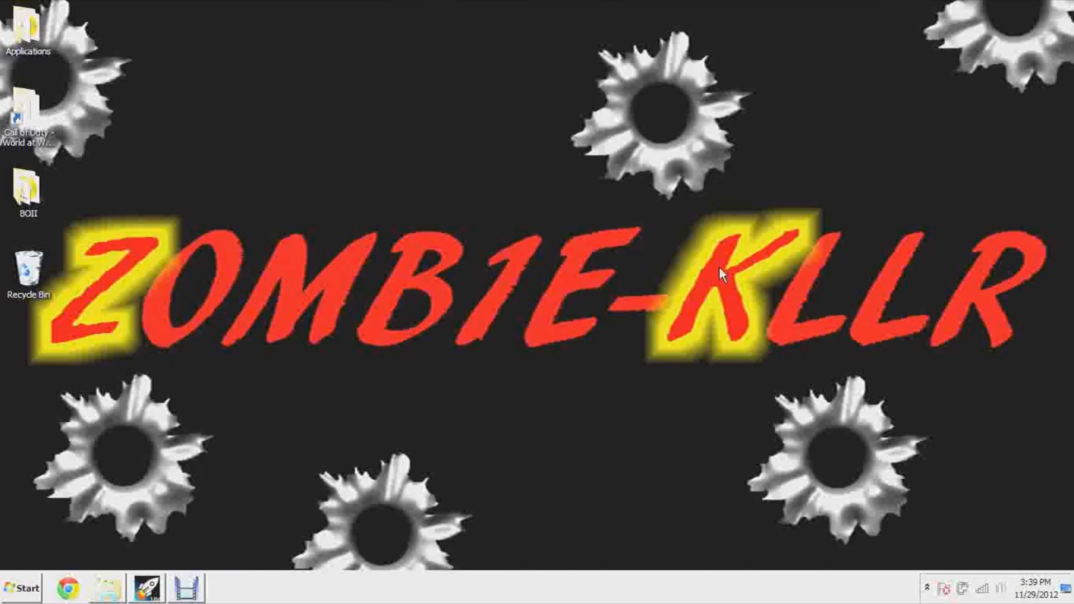